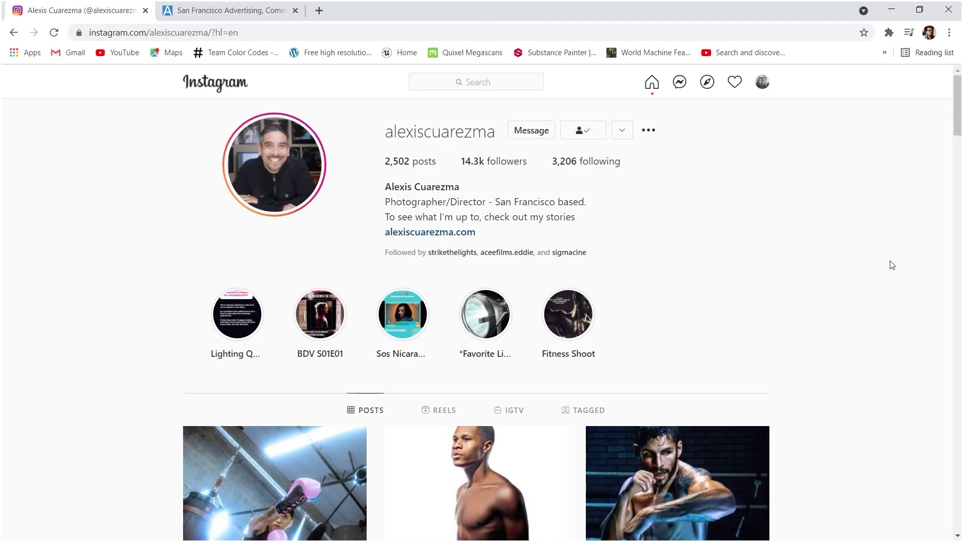
Highlight the username heading at the top of the photographer's Instagram profile.
left_click_drag(386, 132, 494, 135)
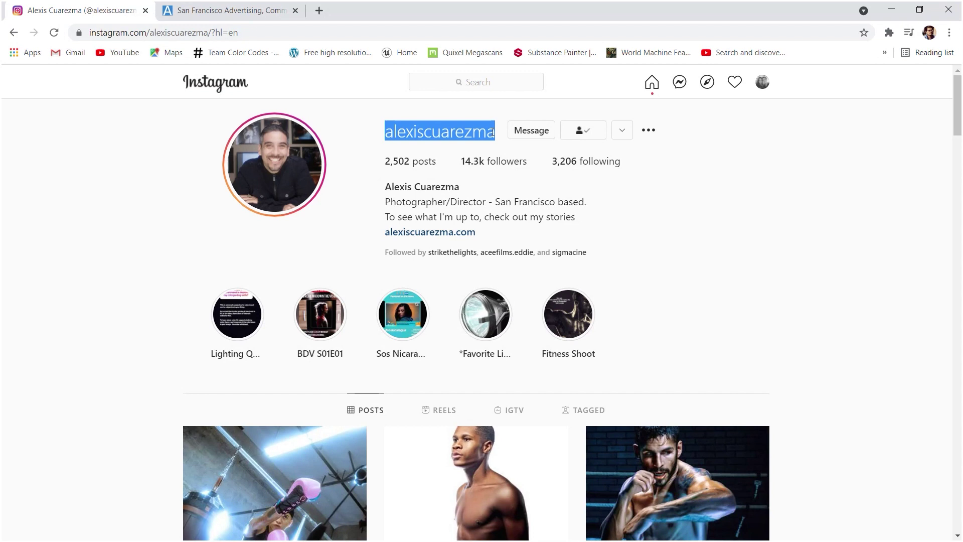
left_click(249, 10)
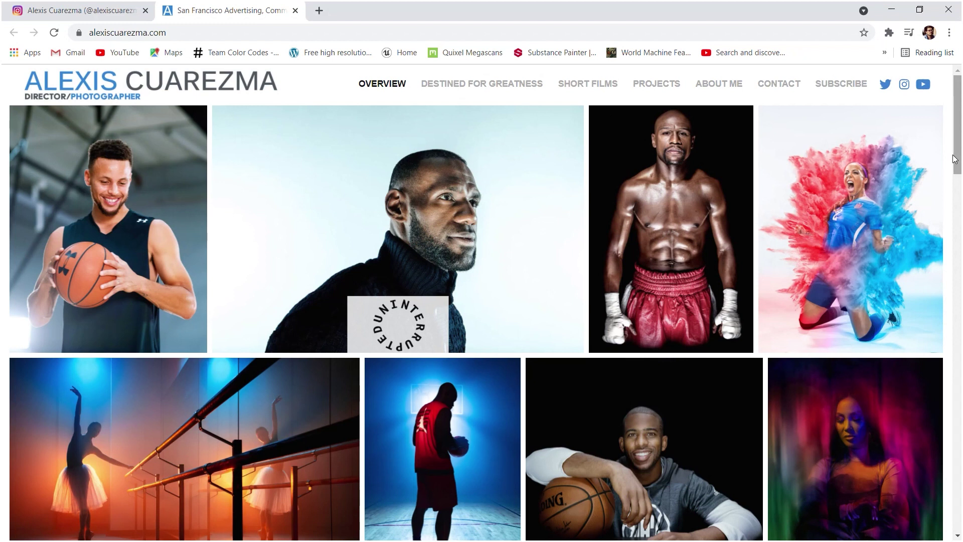
scroll(958, 154, "down", 3)
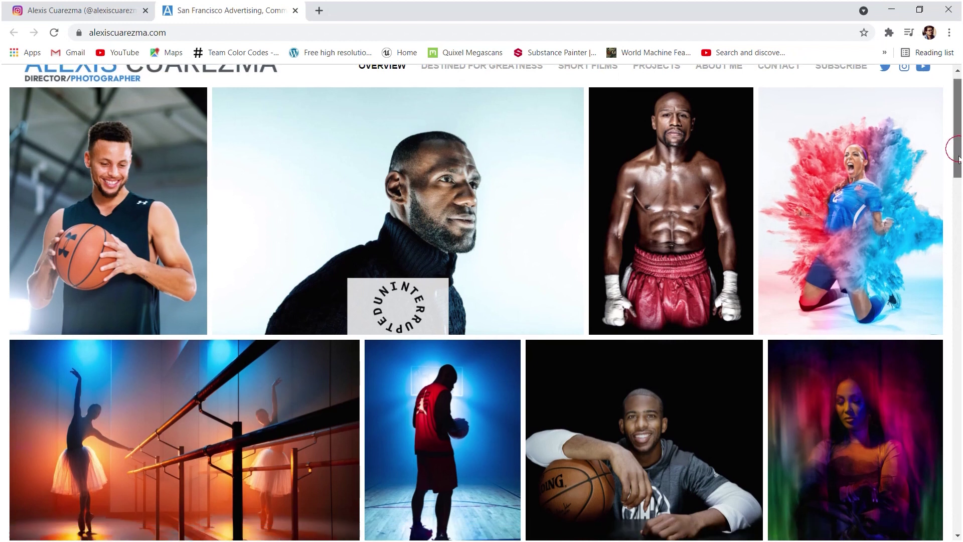
scroll(482, 301, "down", 3)
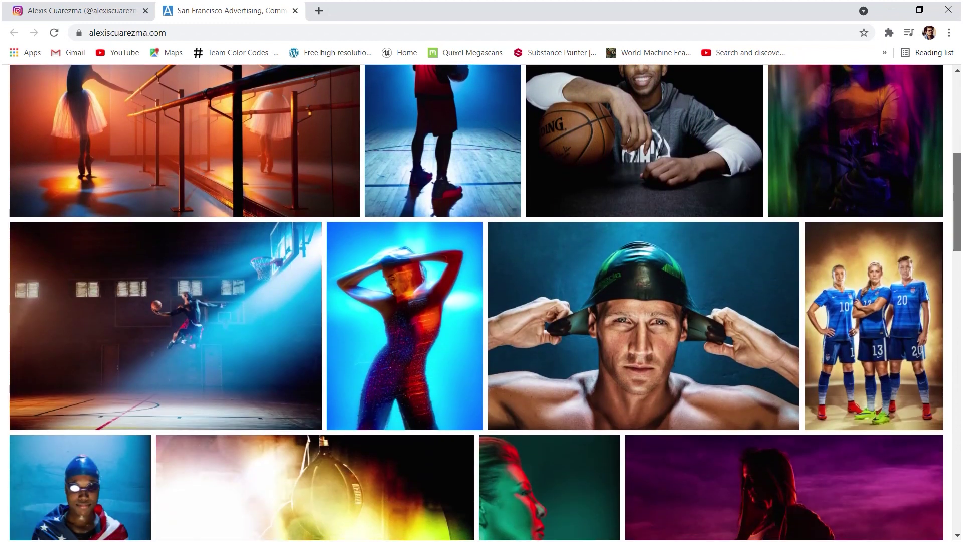
scroll(482, 301, "down", 4)
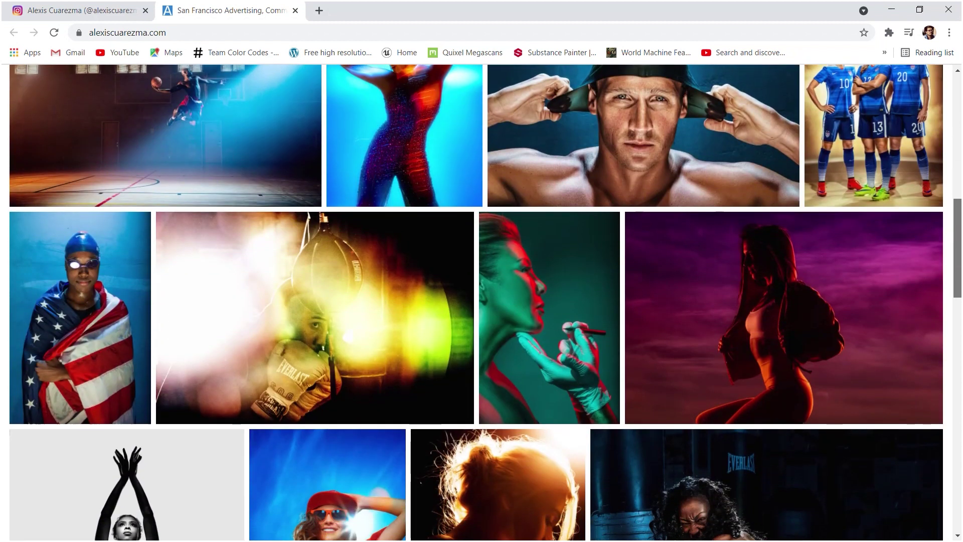
scroll(482, 301, "down", 7)
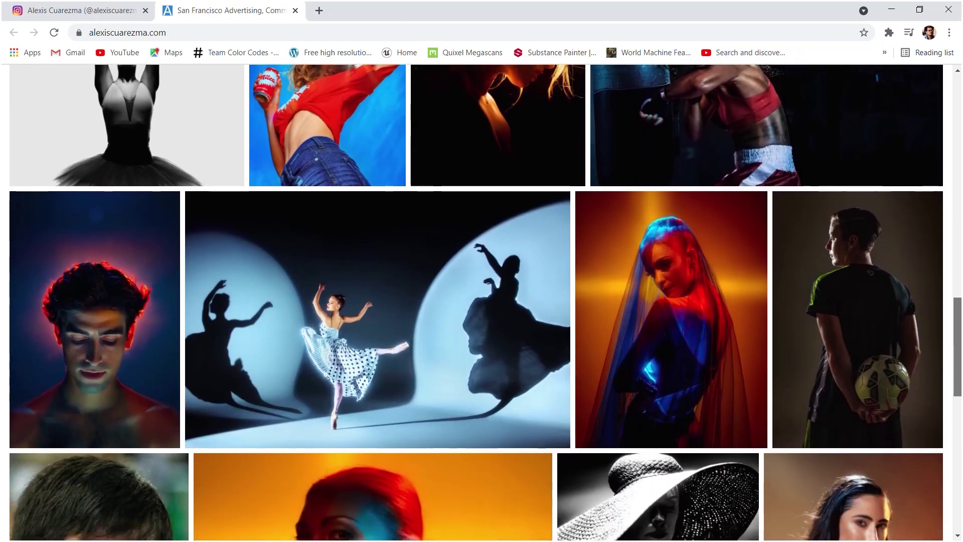
scroll(482, 301, "down", 8)
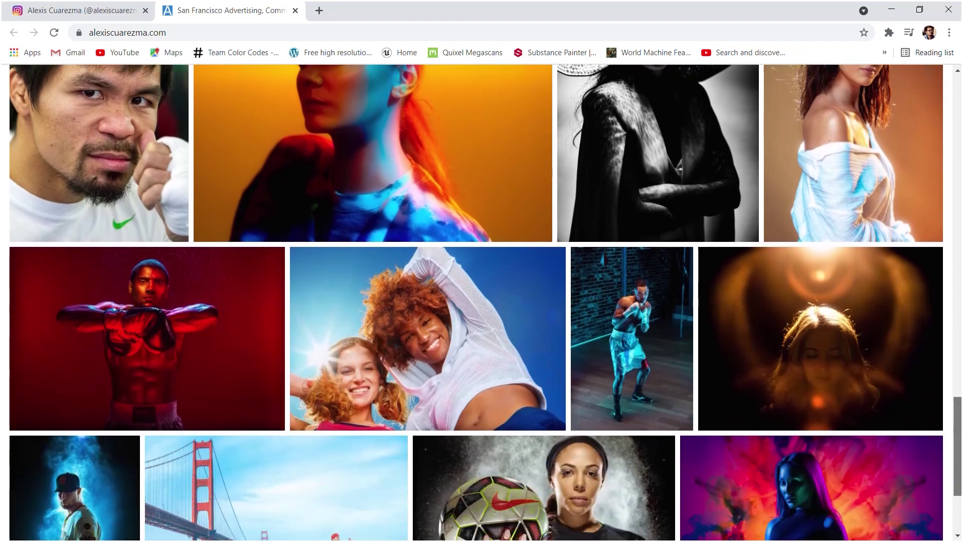
scroll(481, 301, "up", 20)
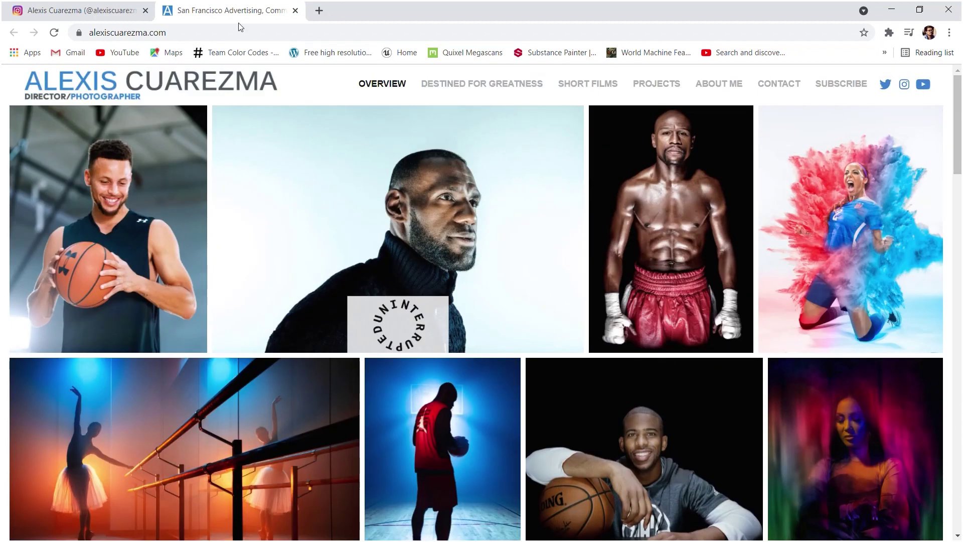
left_click(128, 9)
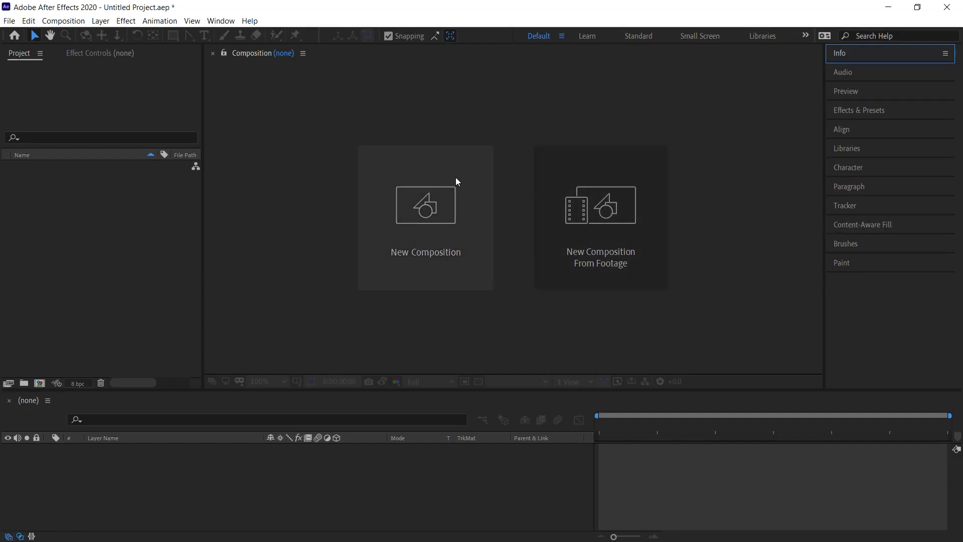
Create a composition named Panel with the HDTV 1080 29.97 preset and a 10-second duration.
left_click(457, 178)
type("Panel")
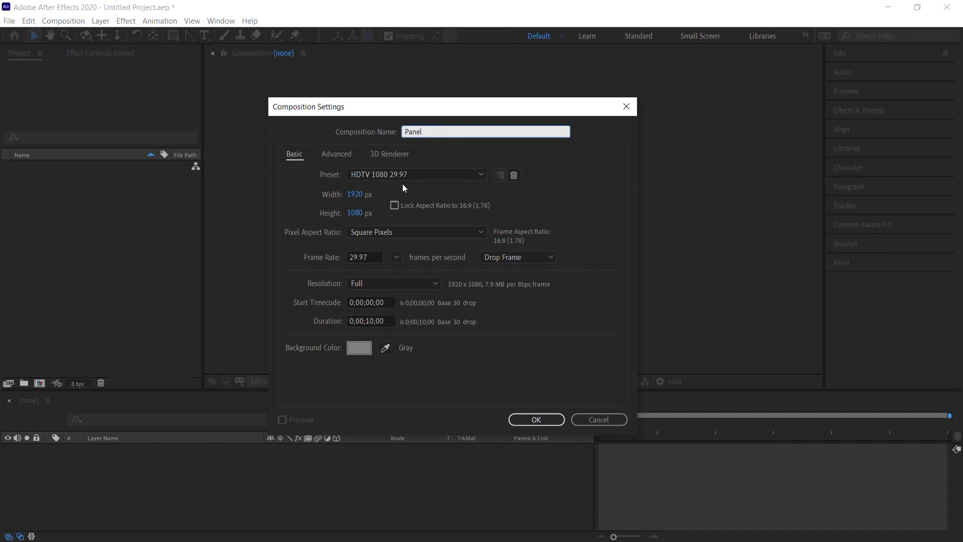
left_click(418, 176)
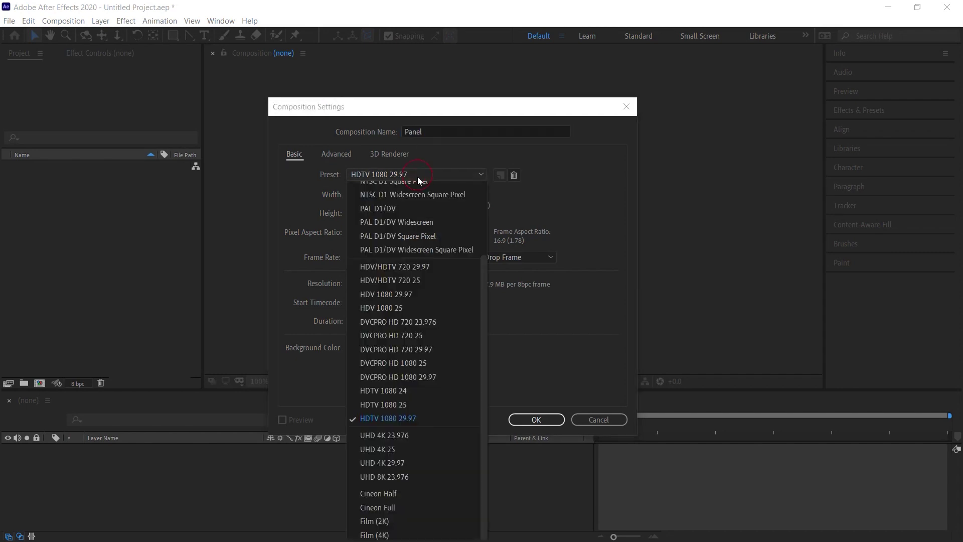
left_click(438, 417)
left_click_drag(366, 321, 381, 320)
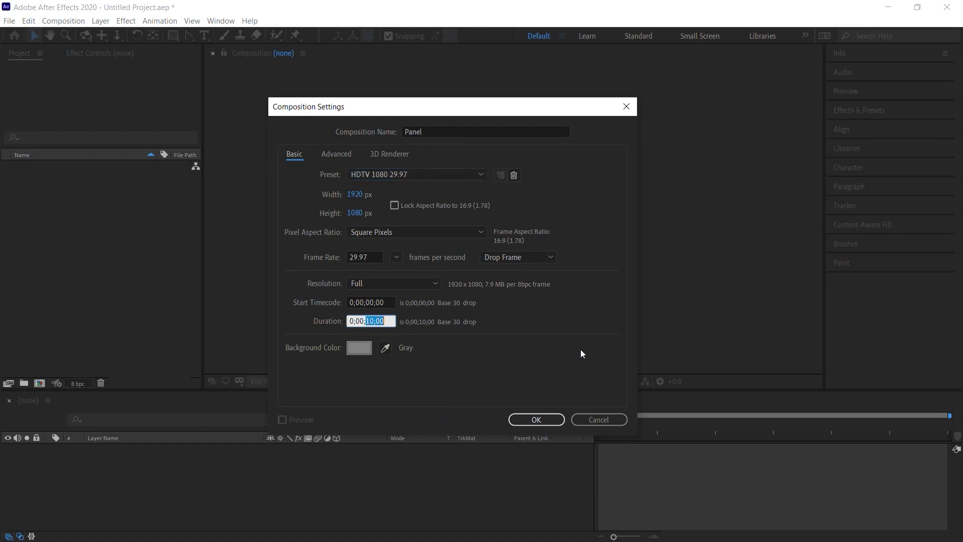
left_click(547, 420)
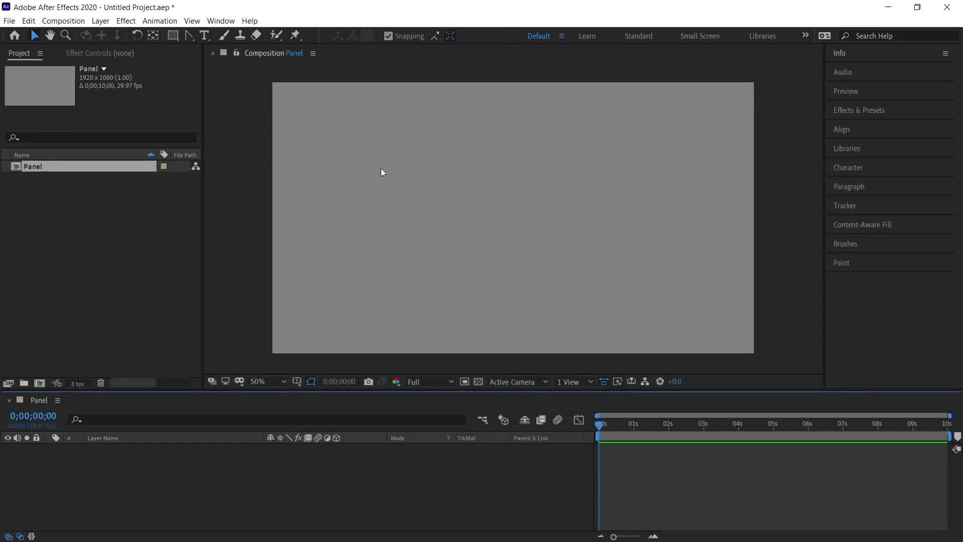
Draw a full-comp rectangle filled turquoise #2DE4DD with the stroke set to None.
left_click(173, 37)
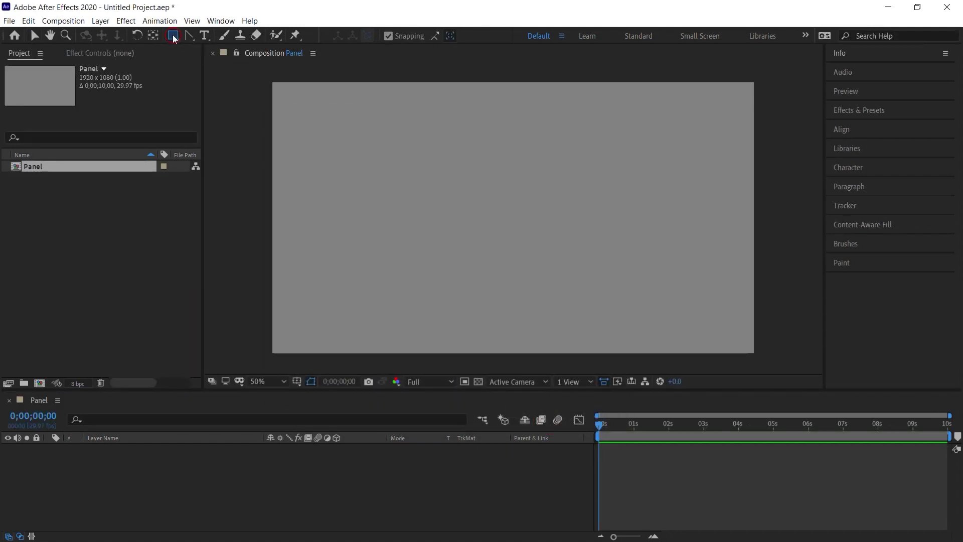
double_click(173, 36)
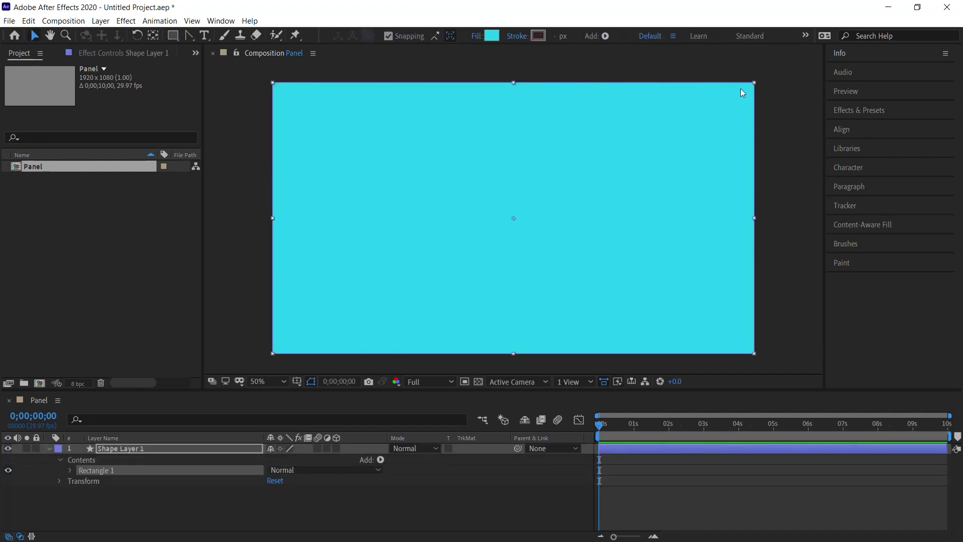
left_click(489, 39)
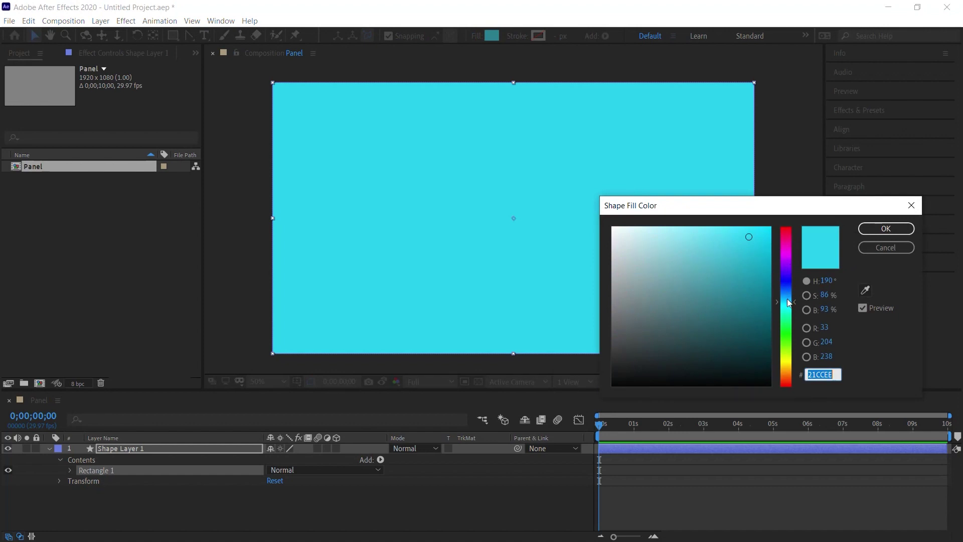
left_click_drag(787, 302, 787, 310)
left_click(742, 246)
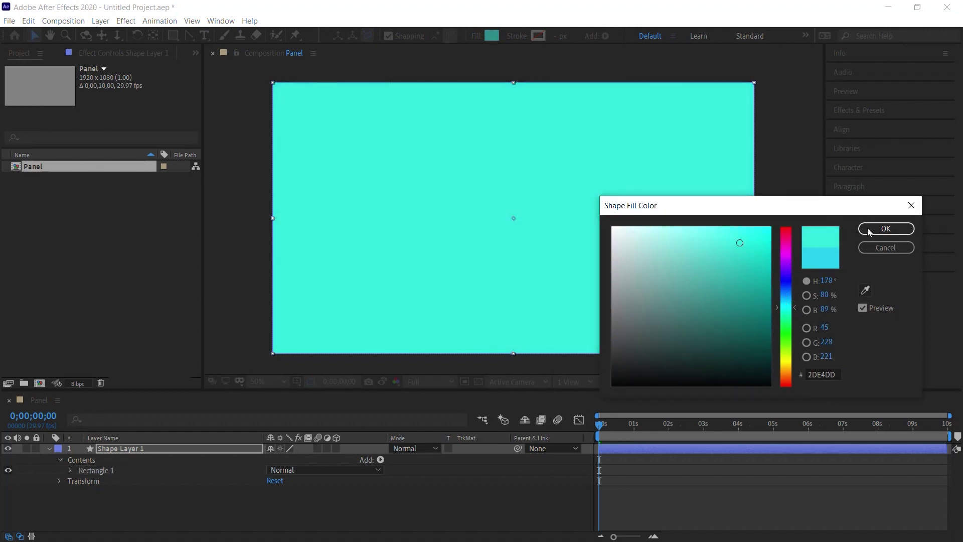
left_click(877, 225)
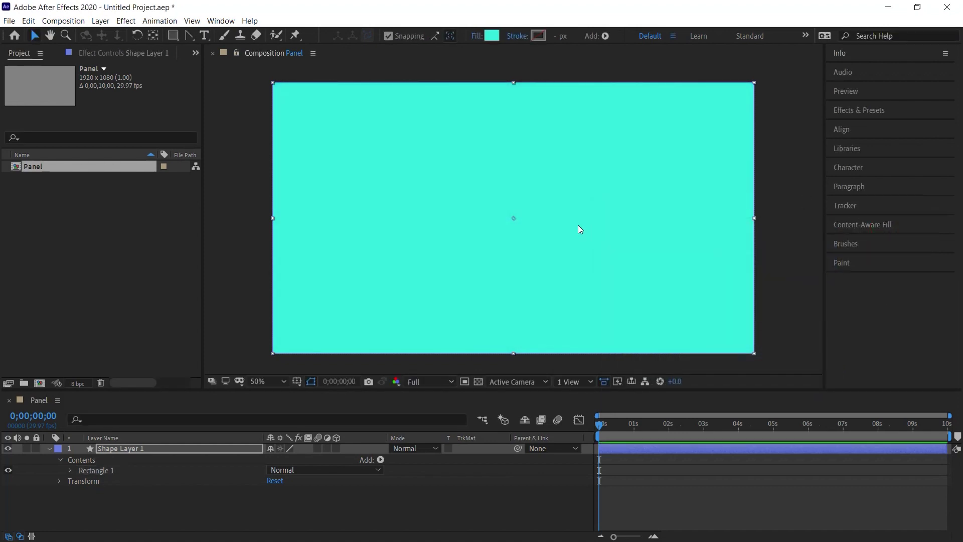
left_click(517, 36)
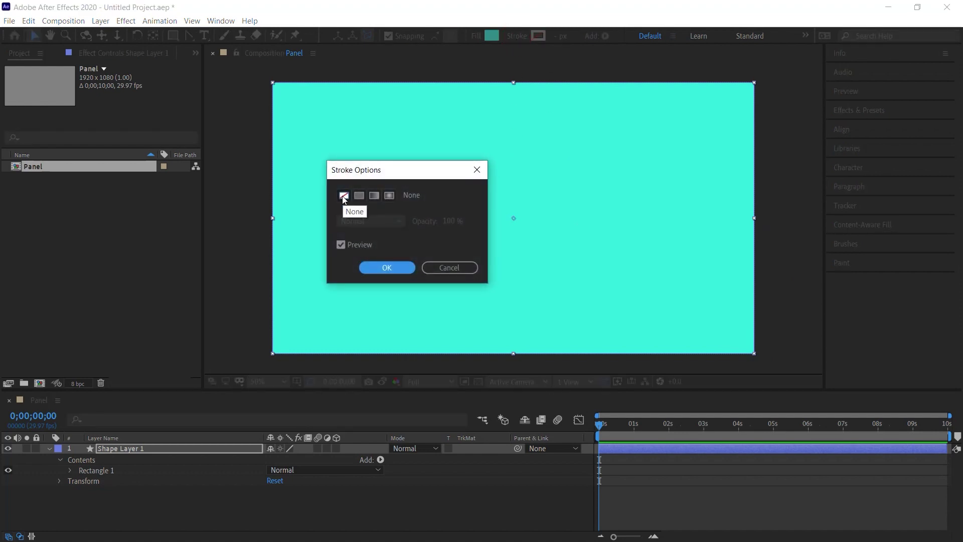
left_click(385, 268)
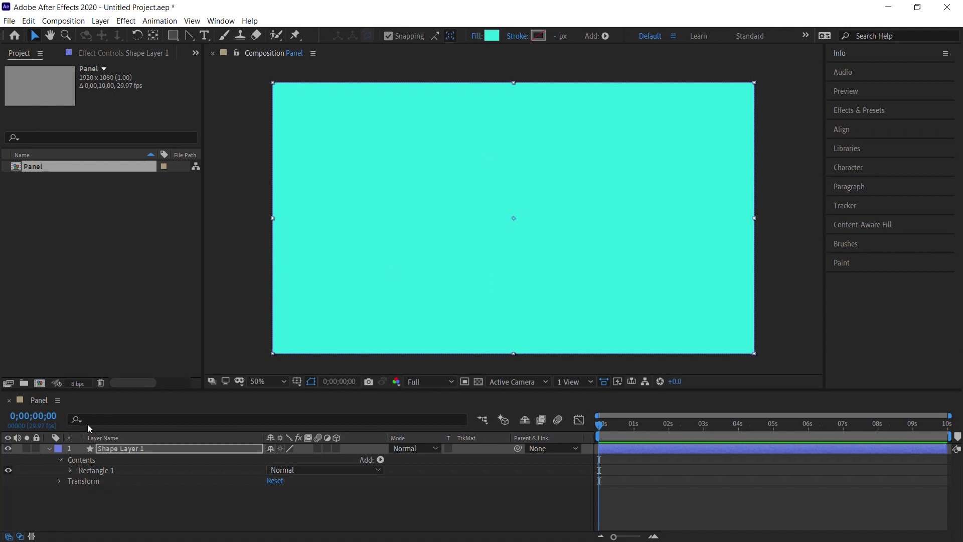
Rename Shape Layer 1 to Box.
left_click(113, 449)
key("Return")
type("Box")
key("Return")
right_click(159, 408)
left_click(113, 448)
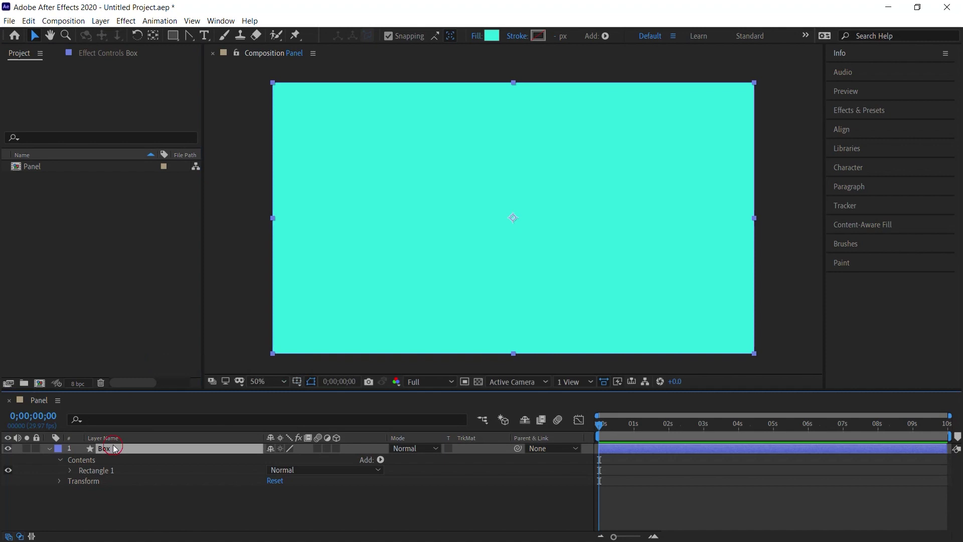
Set the Rectangle Path 1 size width to 480, making a 480×1080 strip.
left_click(106, 473)
left_click(70, 469)
left_click(87, 481)
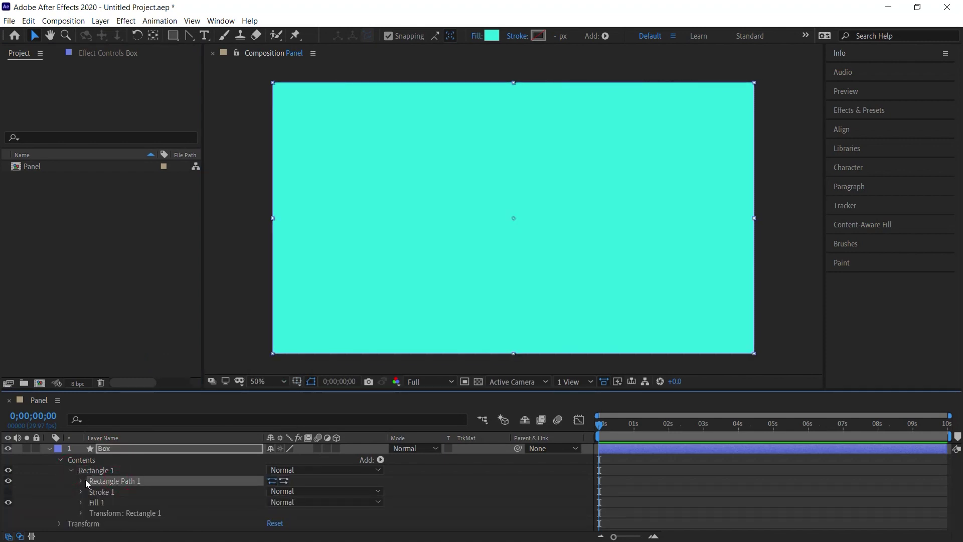
left_click(82, 480)
left_click(121, 493)
left_click(288, 490)
type("480")
key("Return")
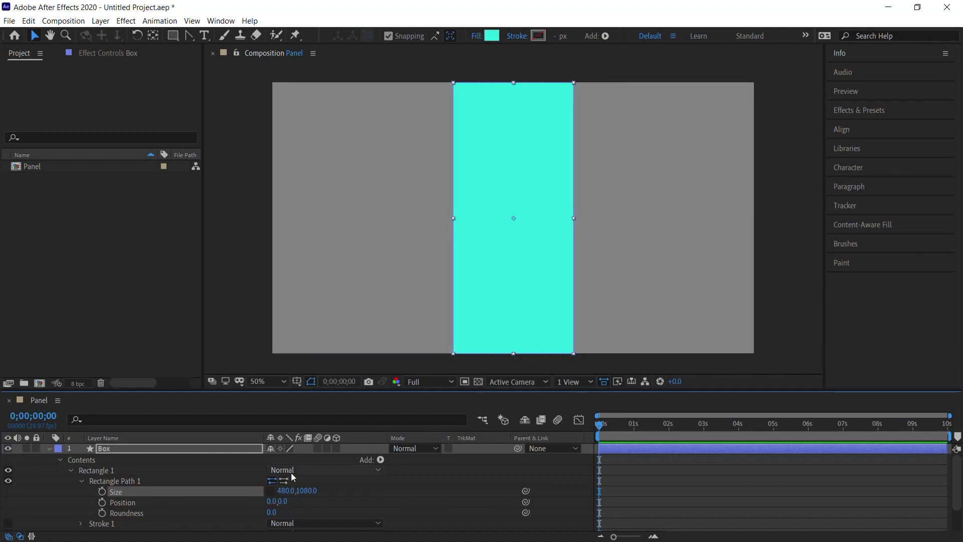
Expand Transform: Rectangle 1 and begin editing its Skew value.
scroll(898, 479, "down", 3)
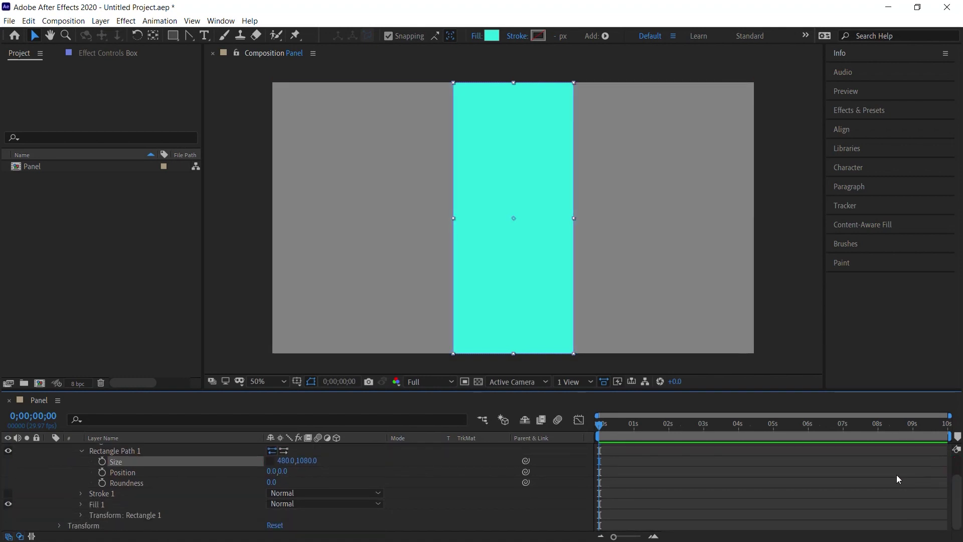
left_click(97, 516)
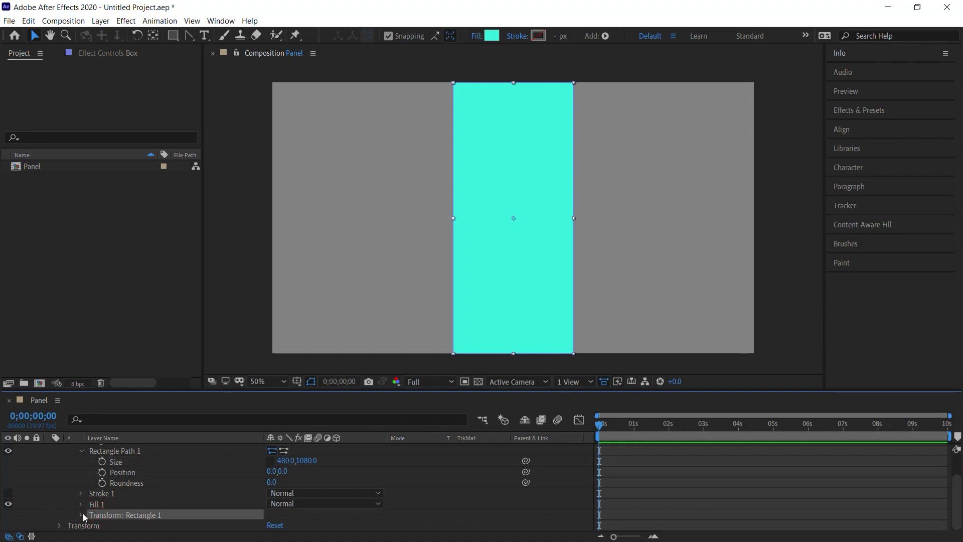
left_click(81, 515)
left_click(119, 494)
left_click(271, 493)
Enter a skew of 10, then zoom the timeline to frame detail near the start.
type("10")
key("Return")
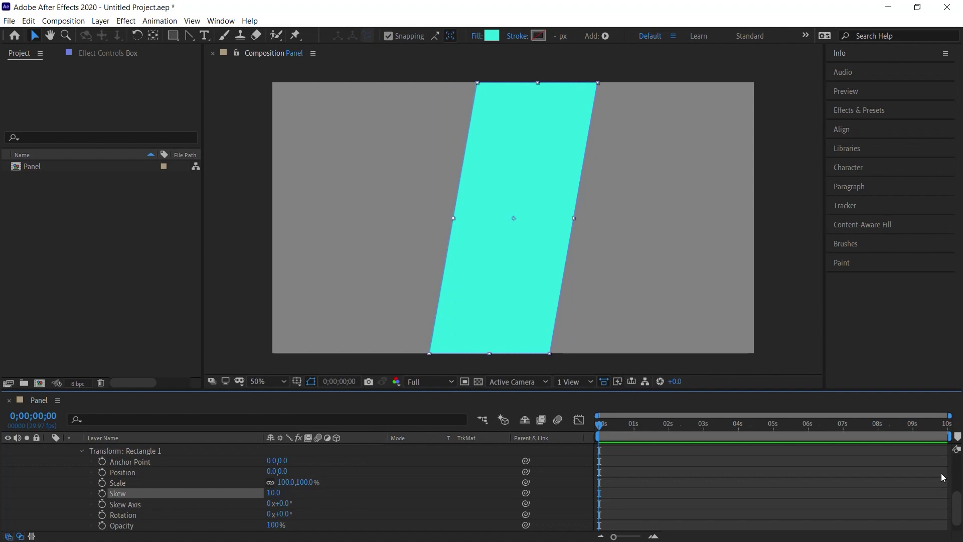
scroll(957, 507, "up", 5)
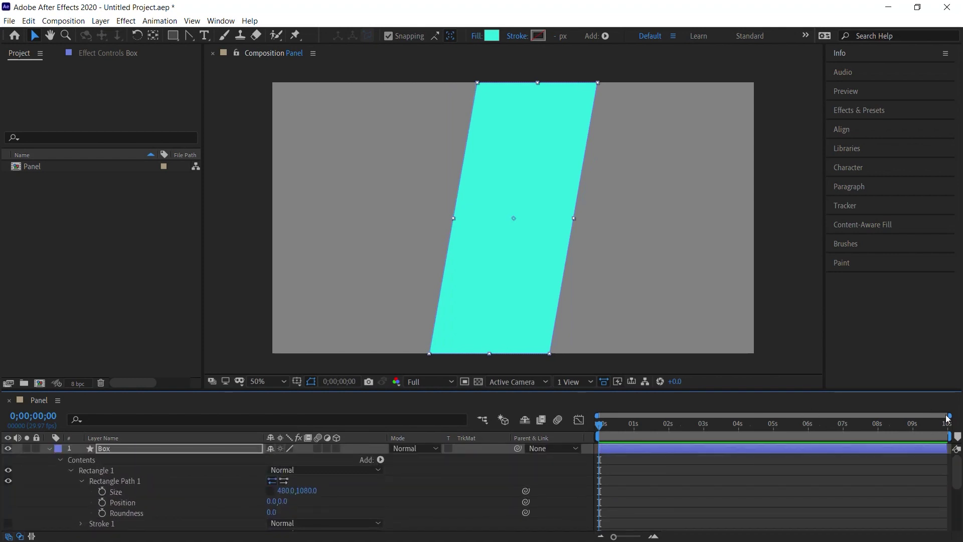
left_click_drag(949, 415, 664, 414)
mouse_move(603, 425)
left_mouse_down()
mouse_move(631, 426)
mouse_move(597, 426)
left_mouse_up()
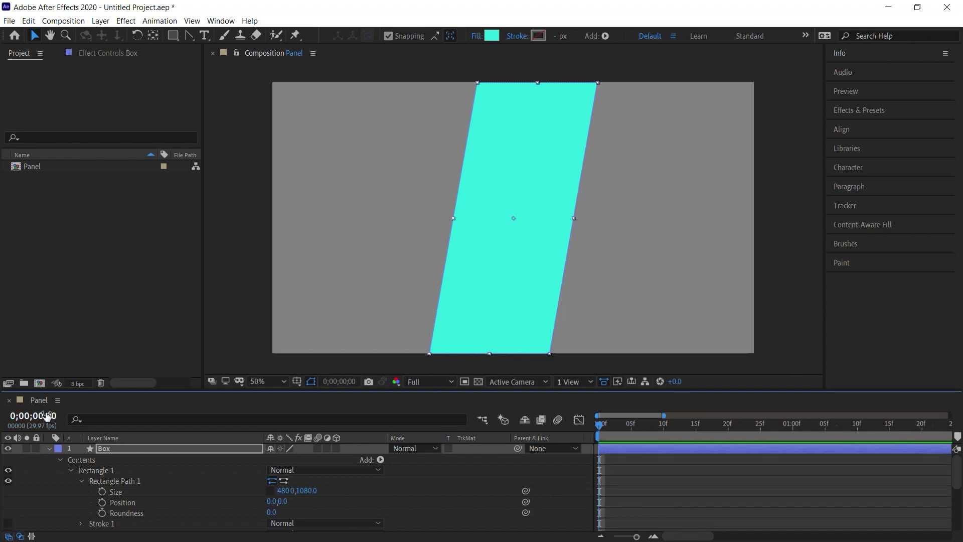
Add rectangle Position keyframes at frame 0 and frame 15.
left_click(115, 480)
left_click(141, 502)
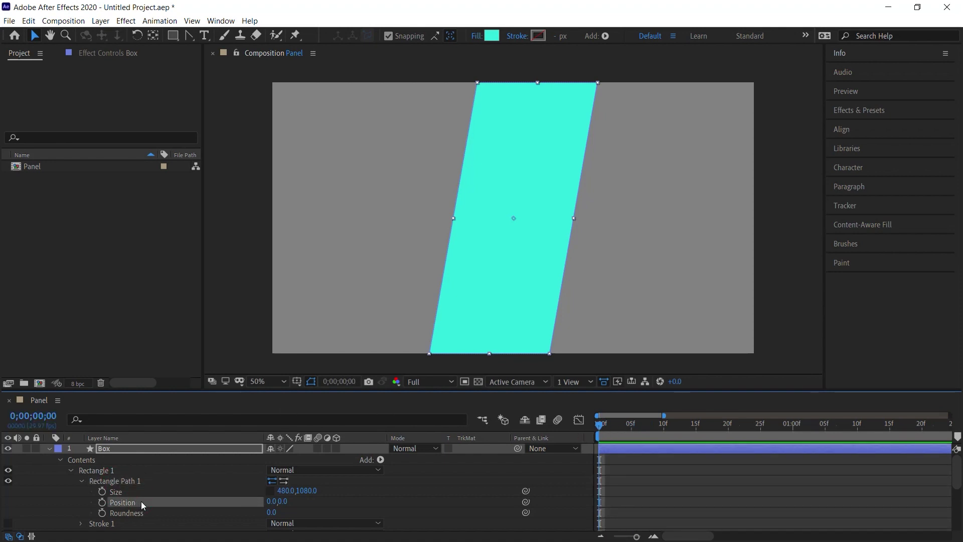
left_click(103, 502)
left_click_drag(601, 427, 695, 426)
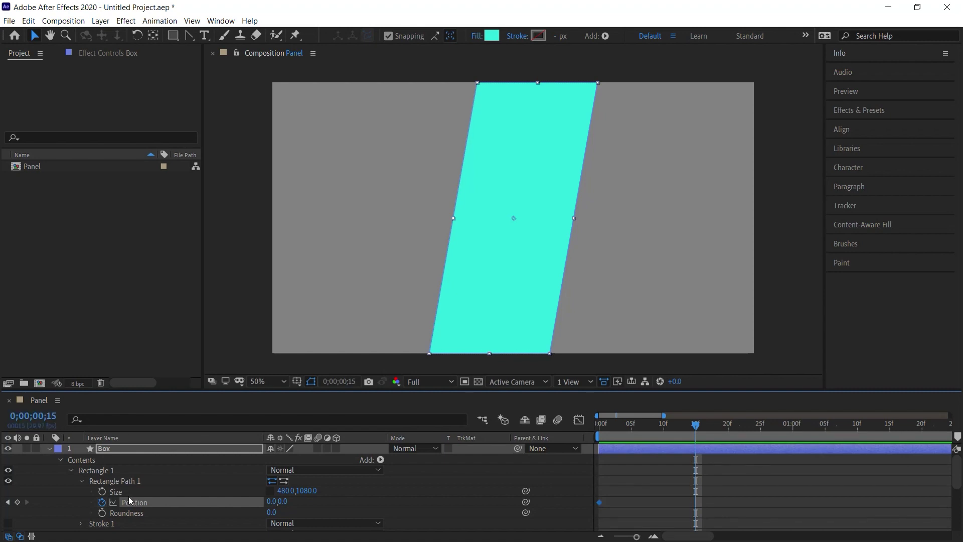
left_click(18, 502)
left_click_drag(679, 419, 603, 476)
left_click(598, 501)
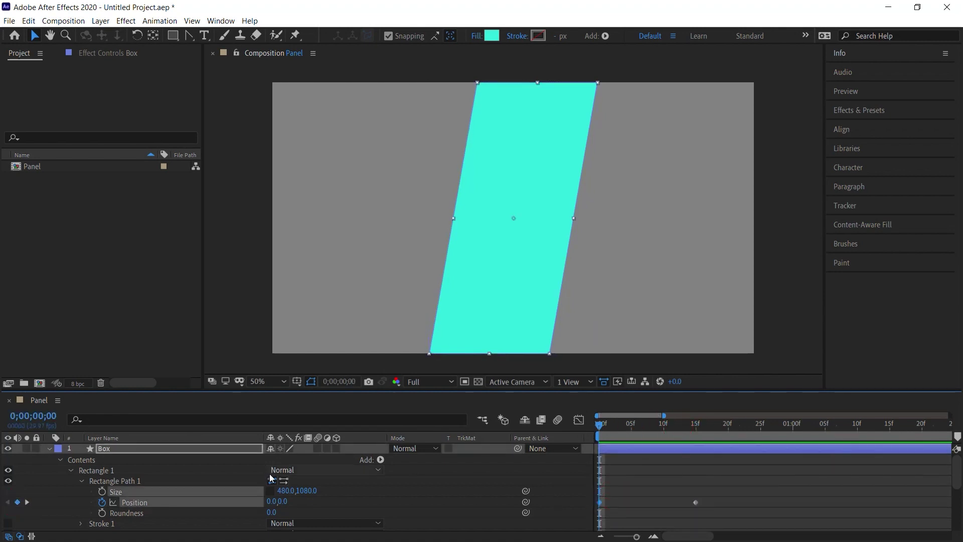
Set the first keyframe's Y position to 1100, below the comp, and preview.
left_click(283, 501)
left_click_drag(283, 501, 293, 502)
left_click(292, 502)
type("1100")
key("Return")
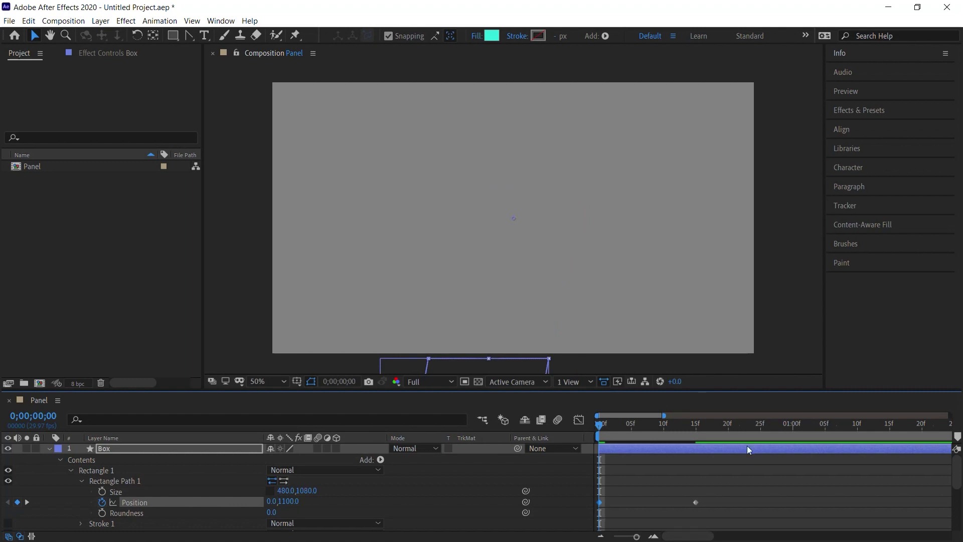
key("space")
key("space")
key("space")
key("space")
Apply Easy Ease to both Position keyframes and preview the eased rise.
left_click_drag(730, 496, 588, 504)
key("F9")
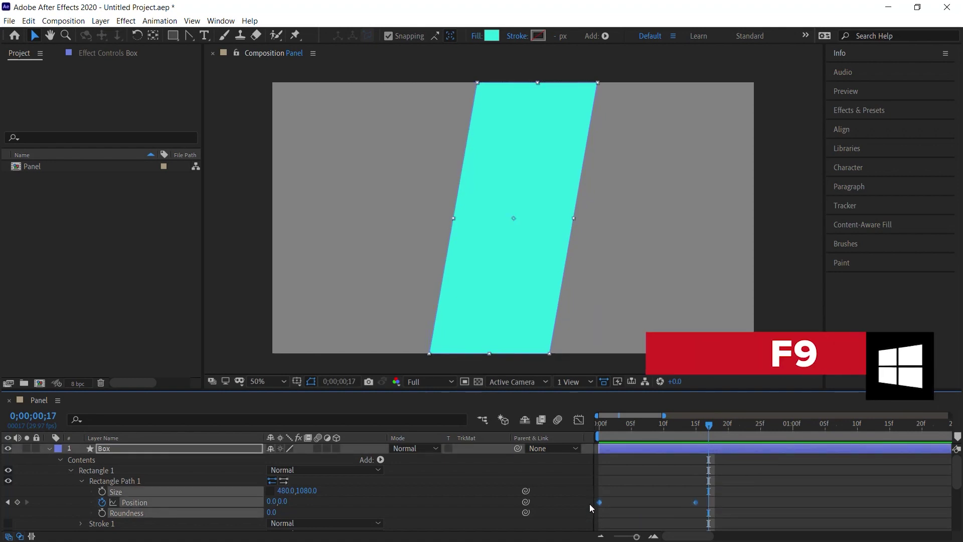
left_click(606, 425)
key("space")
key("space")
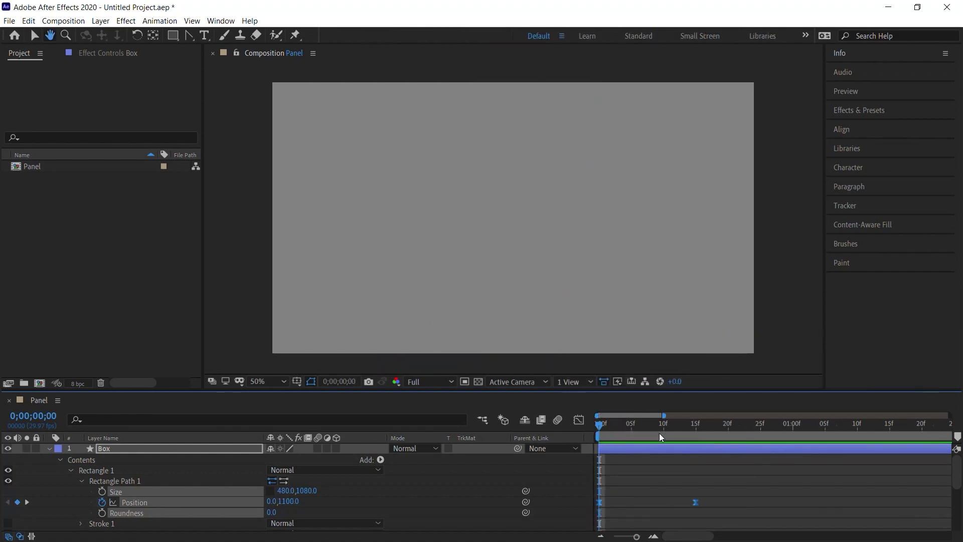
left_click_drag(659, 433, 709, 434)
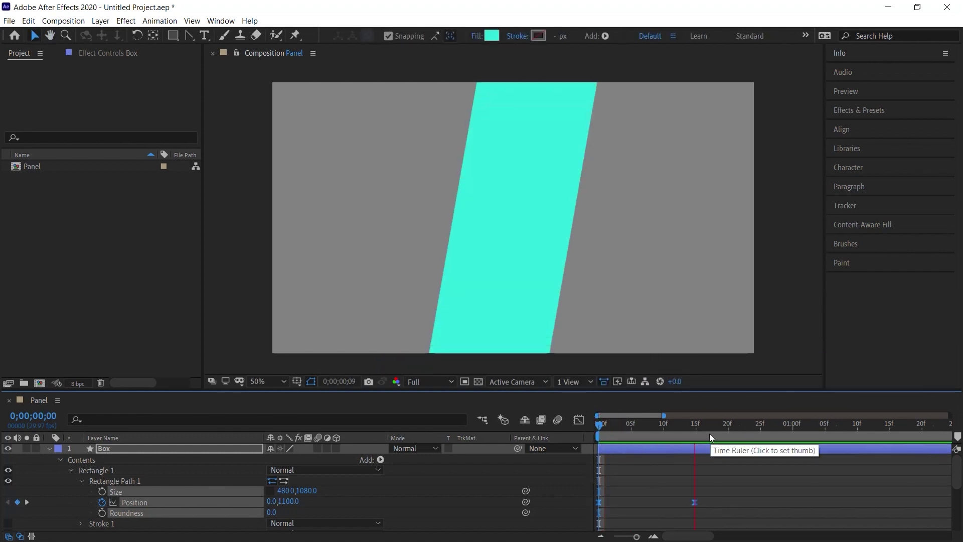
Show the Box Position speed graph in the Graph Editor.
left_click(579, 420)
left_click(131, 480)
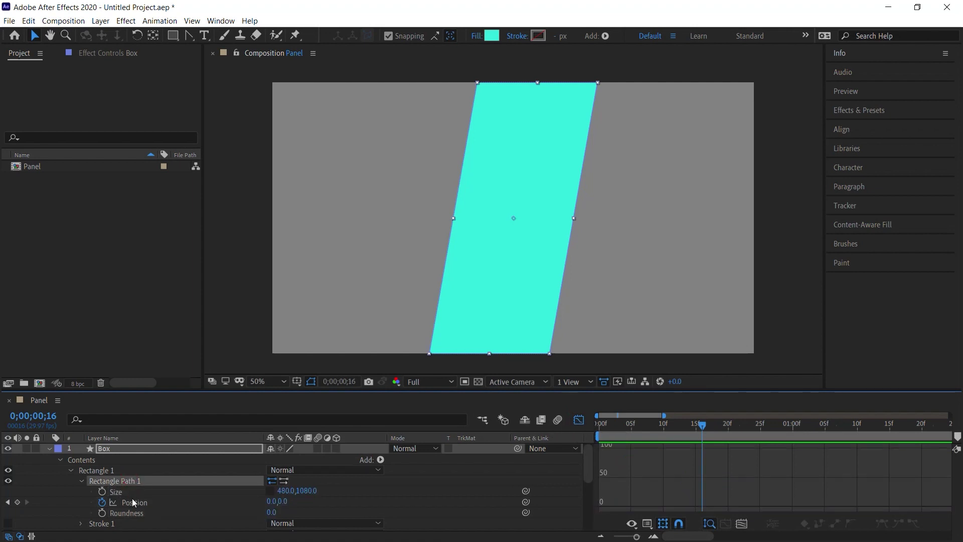
left_click(135, 502)
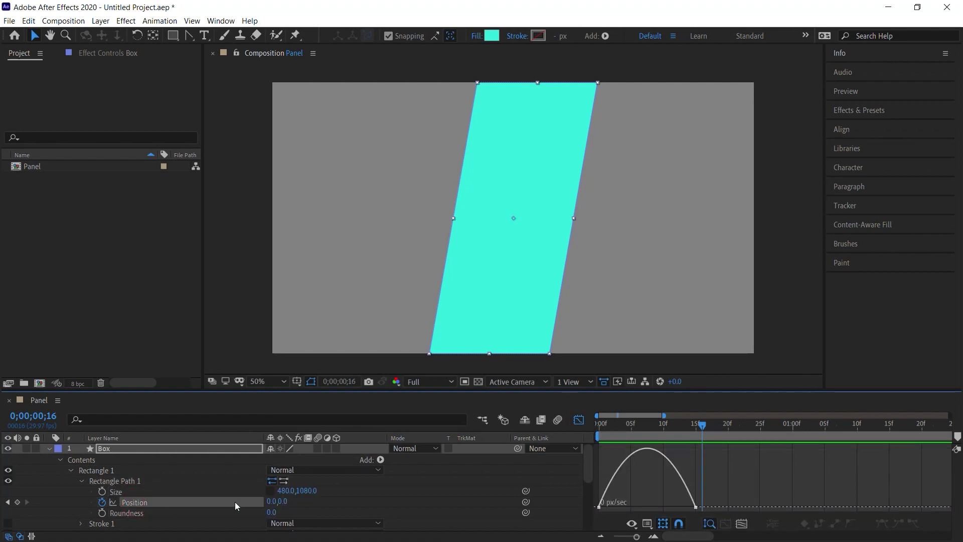
left_click(647, 524)
left_click(695, 419)
left_click_drag(679, 391, 677, 367)
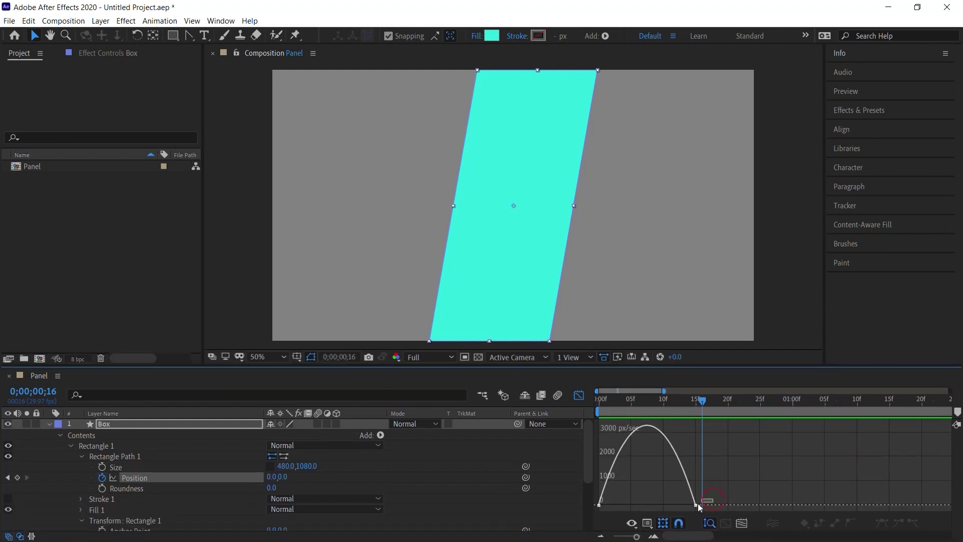
Drag the last keyframe's influence to about 73% and preview the slower ease-in.
left_click_drag(686, 512, 662, 508)
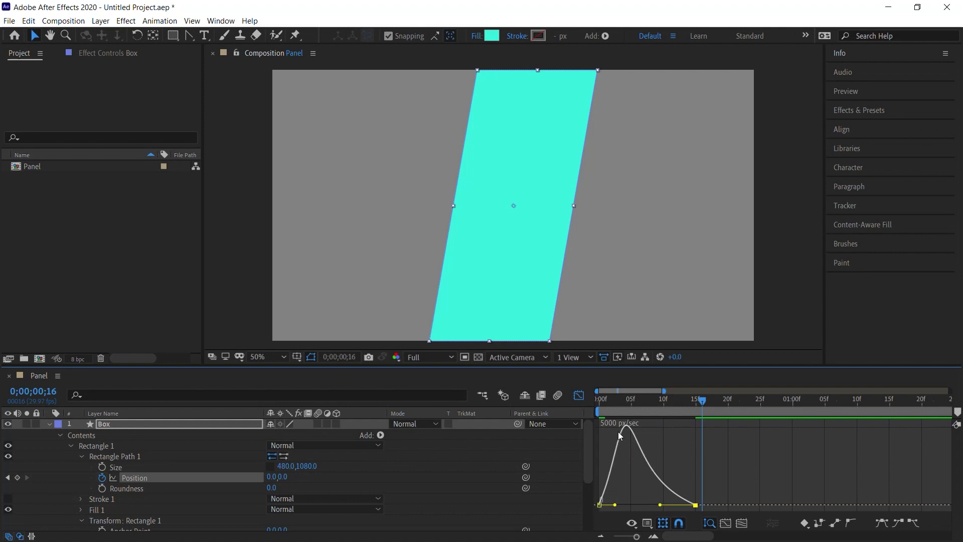
left_click(602, 411)
key("space")
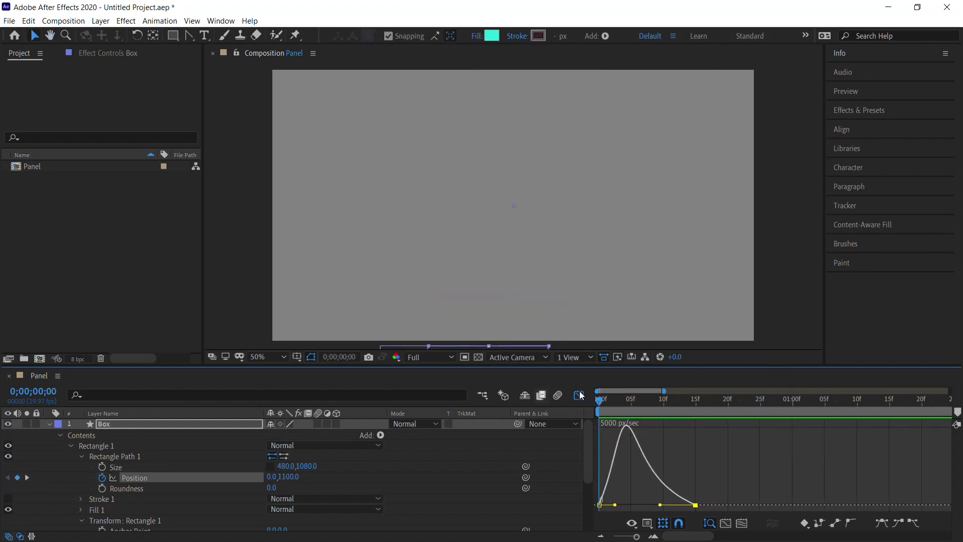
left_click(48, 425)
Hide Box, leave the Graph Editor, turn on rulers with Ctrl+R, and place a vertical guide at 960.
left_click(8, 424)
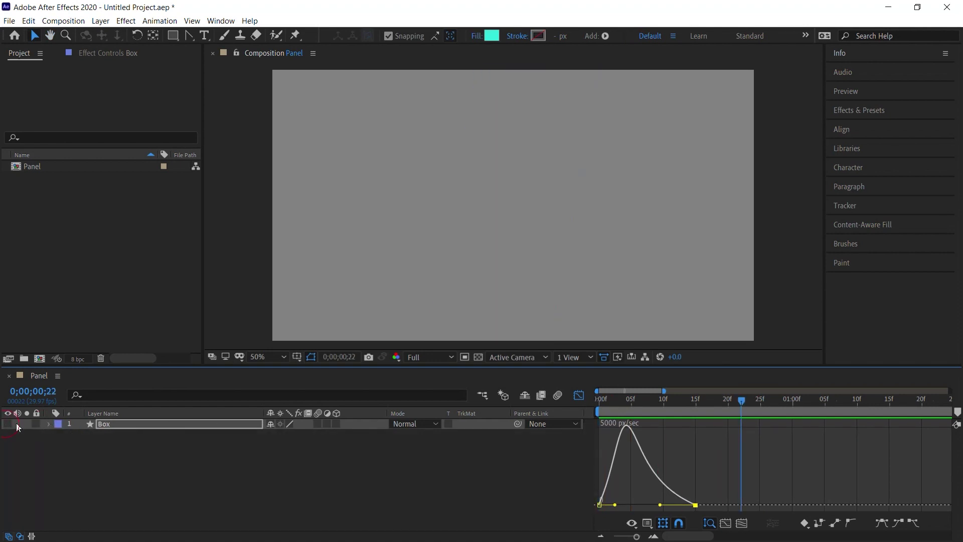
left_click(425, 503)
left_click(579, 396)
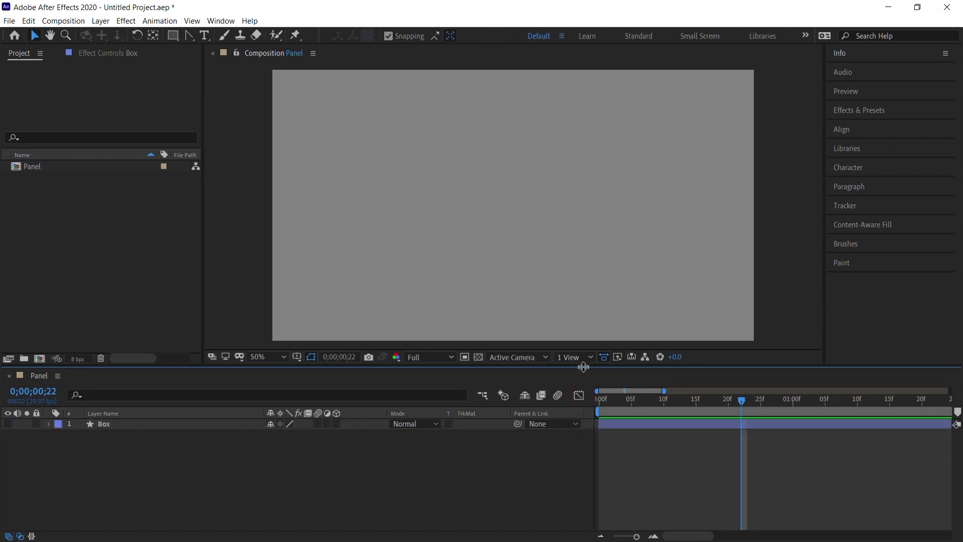
left_click_drag(582, 366, 584, 374)
left_click(862, 54)
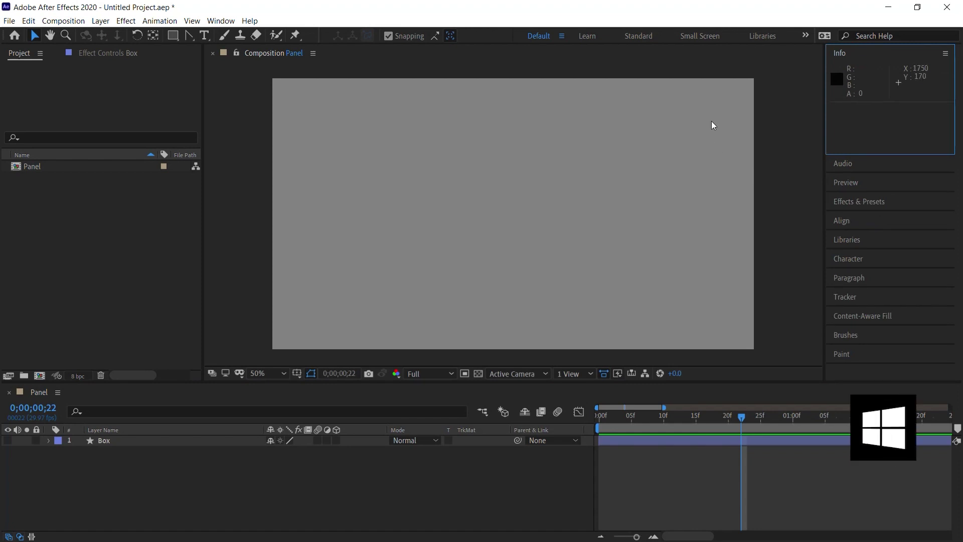
key("ctrl+r")
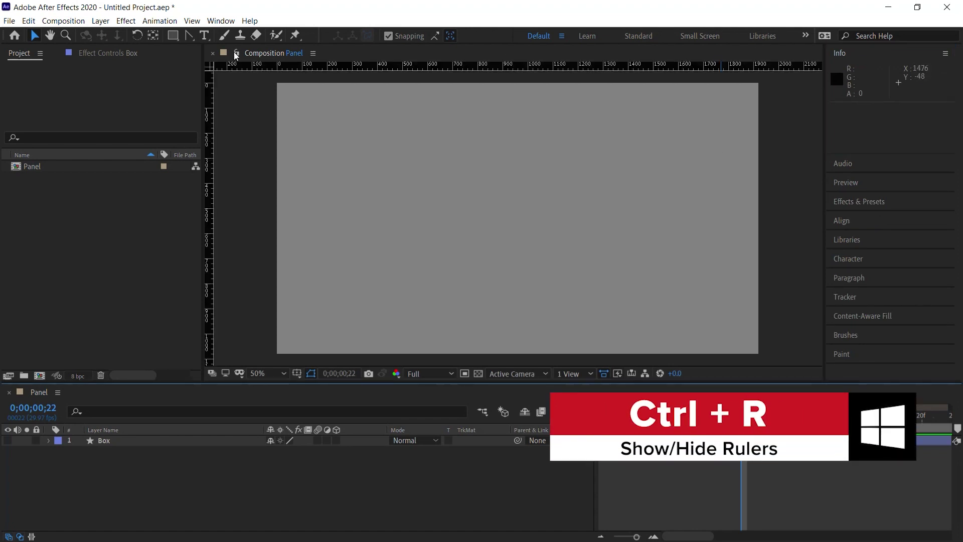
left_click_drag(211, 199, 518, 177)
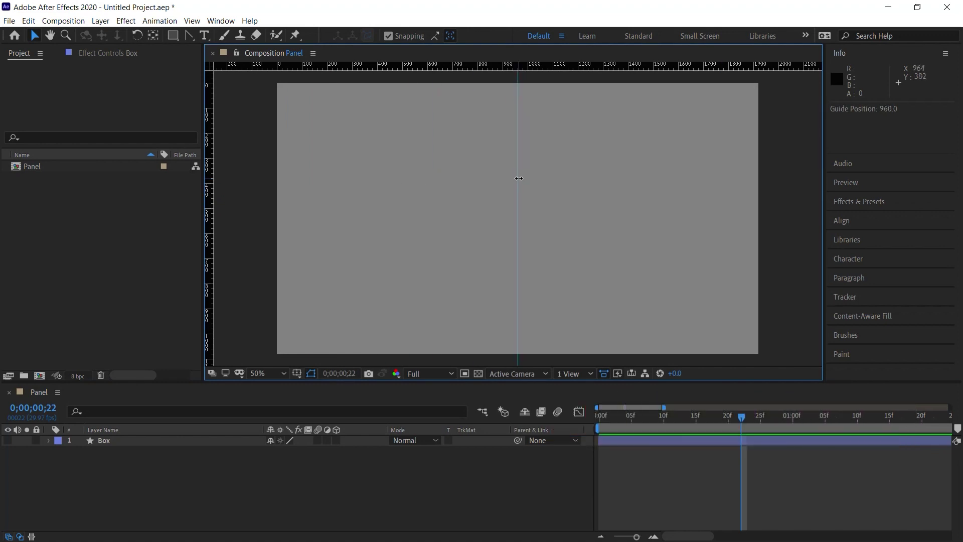
Draw a two-point pen path from below the comp to above it.
left_click(190, 37)
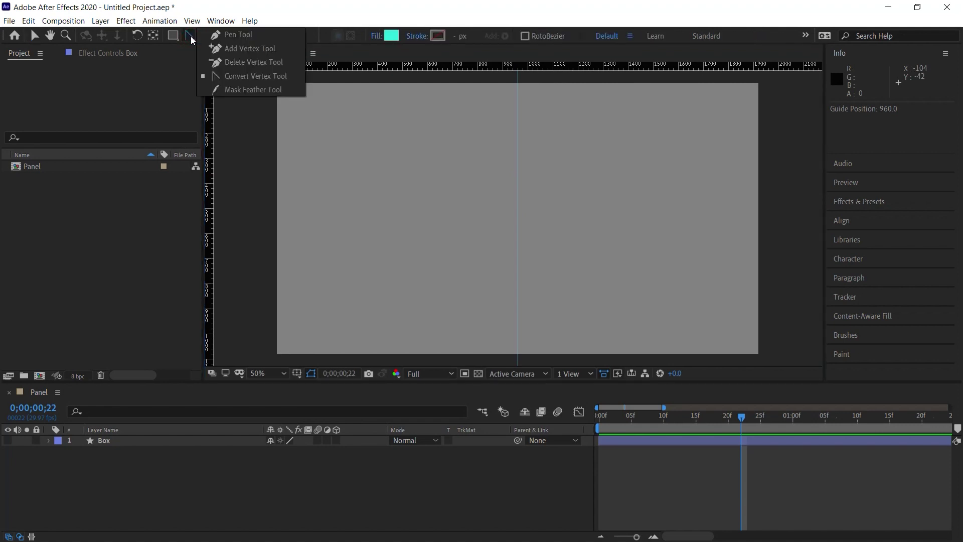
left_click(227, 34)
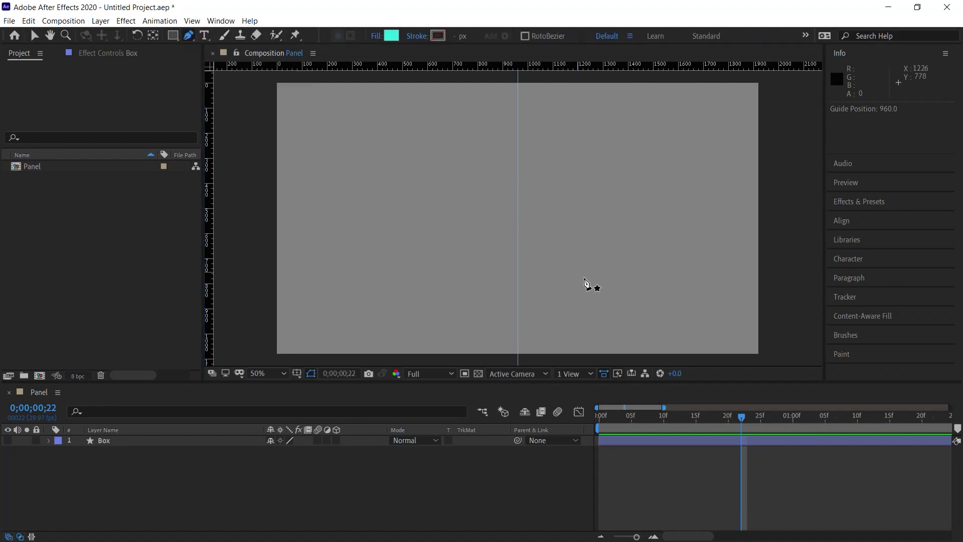
key("grave")
left_click(491, 446)
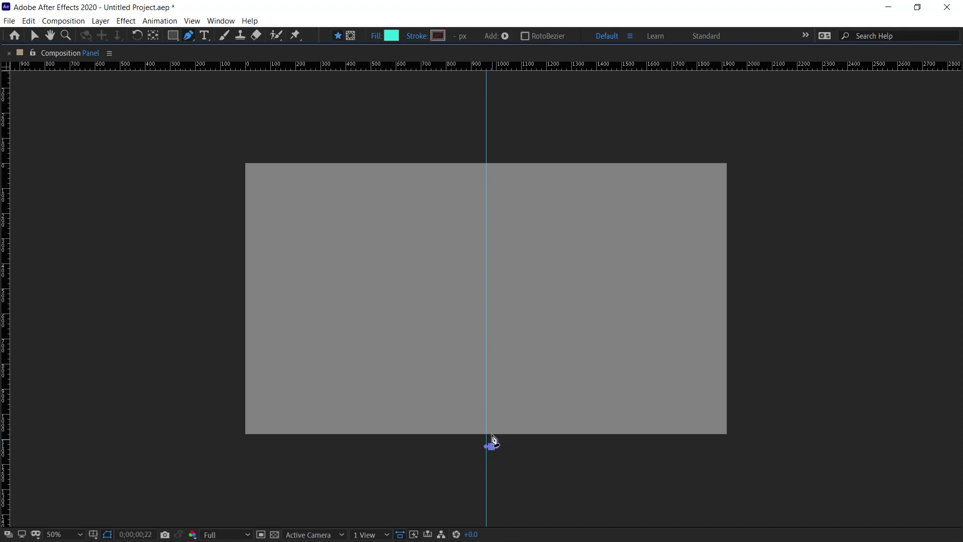
left_click(494, 151)
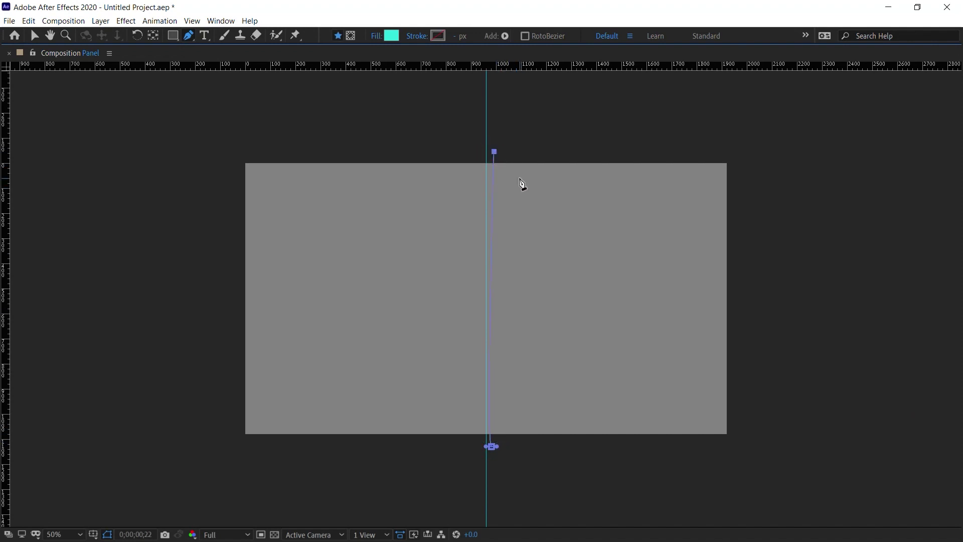
Convert the bottom vertex to a sharp corner so the path is straight.
left_click(191, 41)
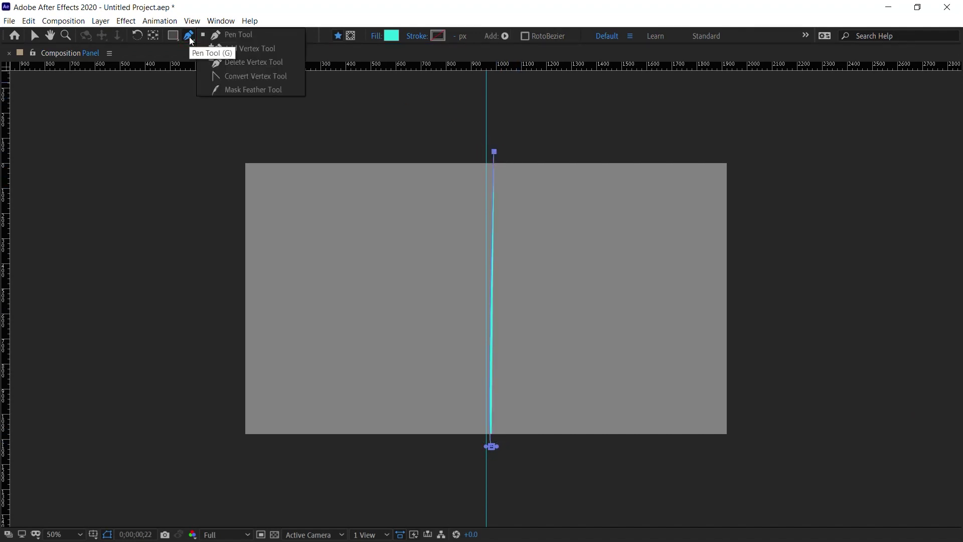
left_click(227, 75)
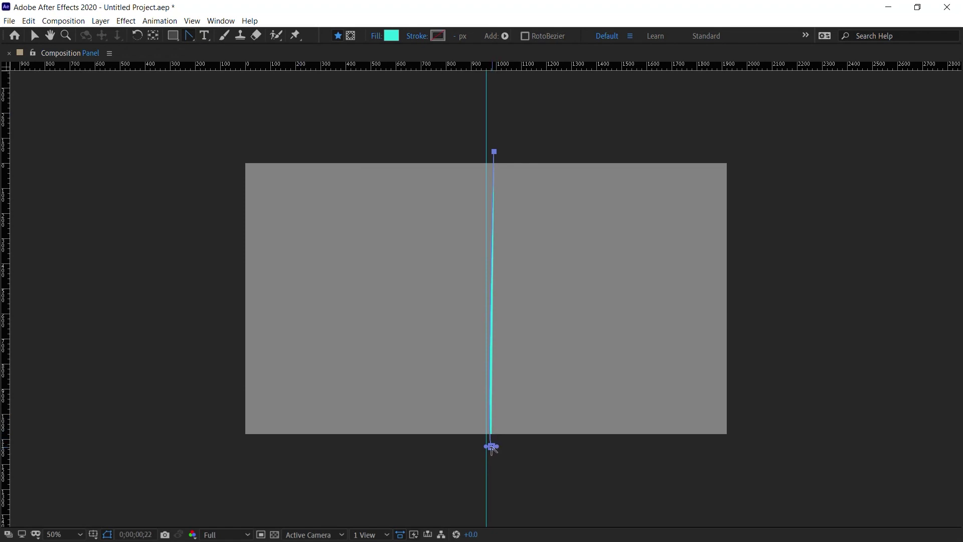
left_click(492, 446)
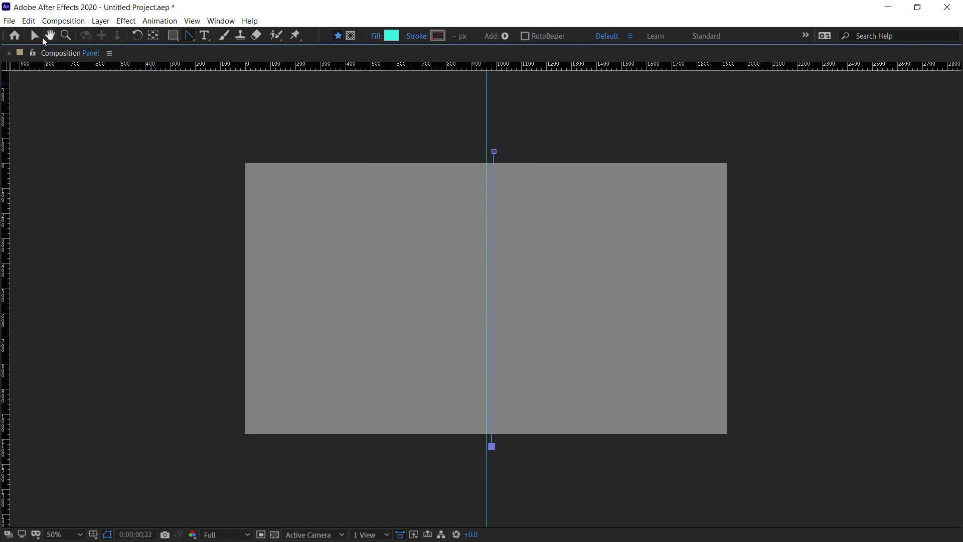
left_click(34, 36)
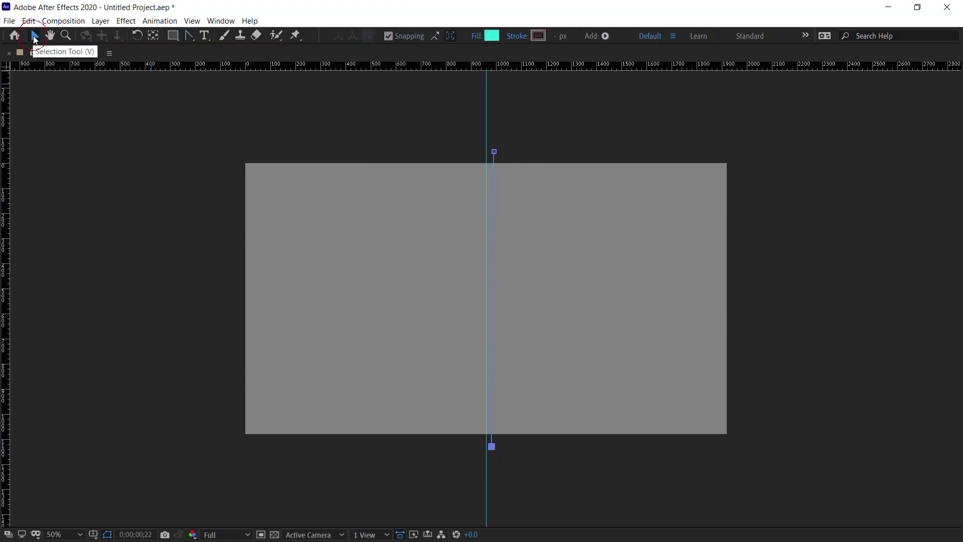
Enable Snap to Guides and snap both vertices onto the 960 centre guide.
left_click(192, 21)
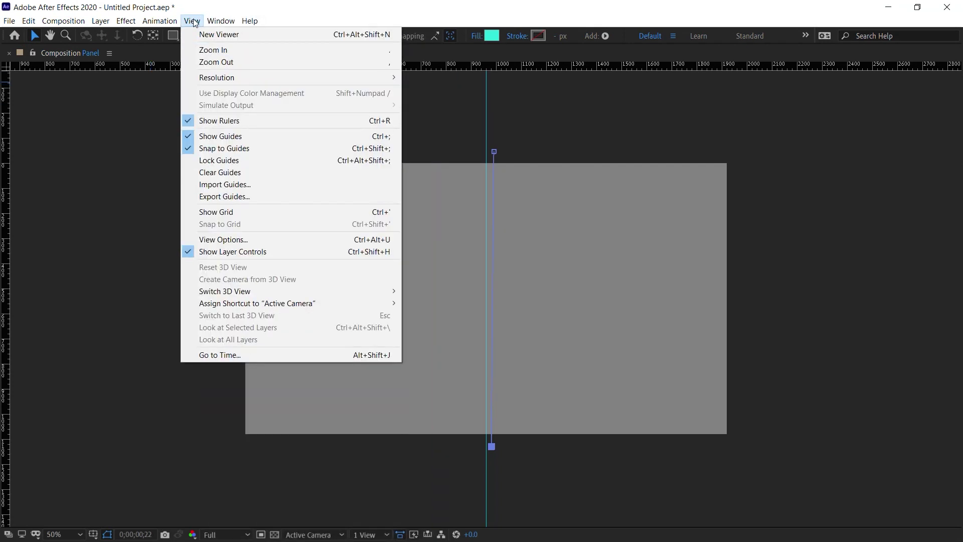
left_click(205, 146)
left_click_drag(494, 151, 486, 151)
left_click_drag(492, 446, 488, 448)
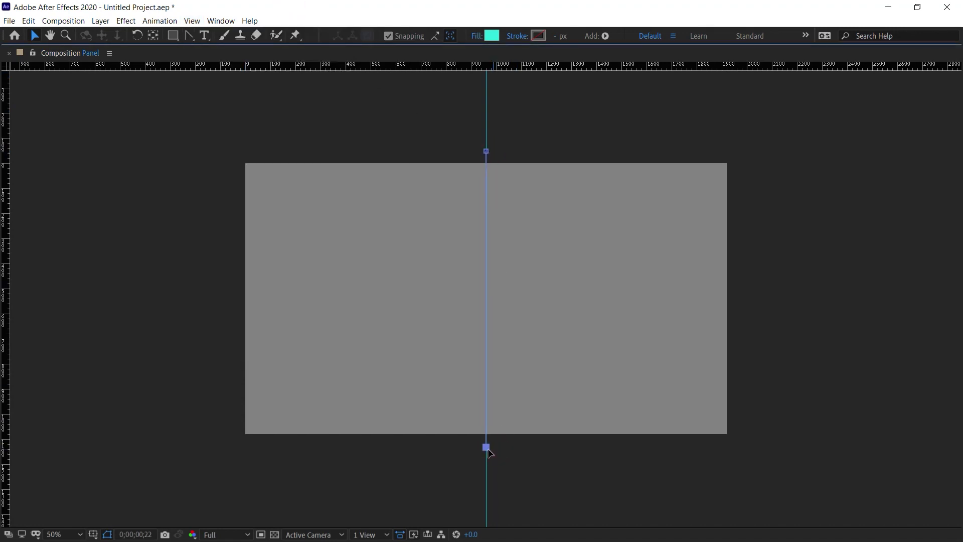
Set the line's fill to None.
key("grave")
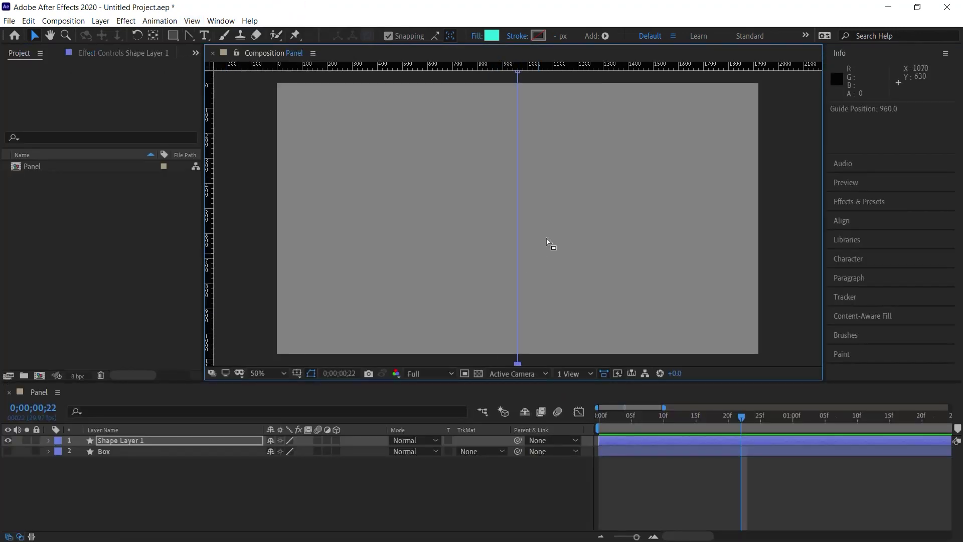
key("h")
left_click_drag(562, 215, 558, 227)
key("v")
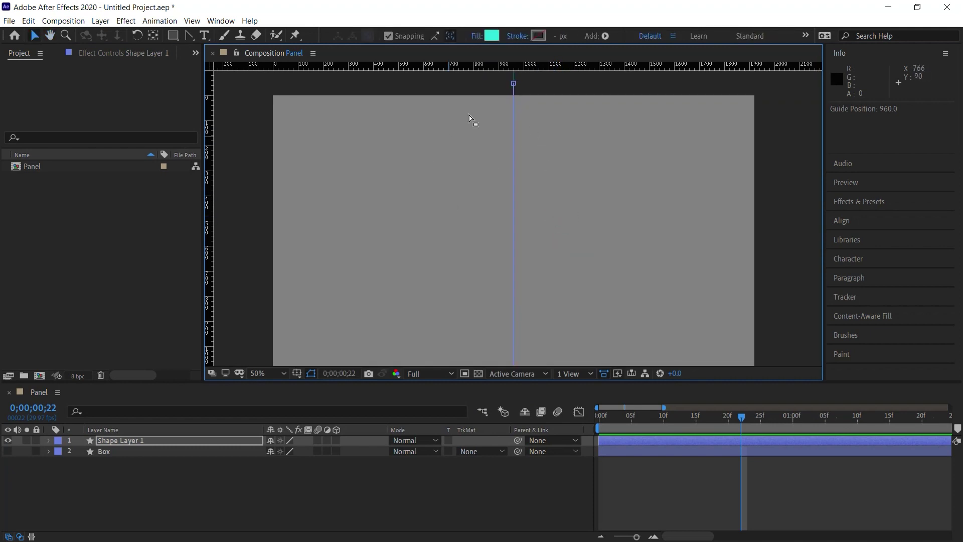
left_click(477, 37)
left_click(345, 195)
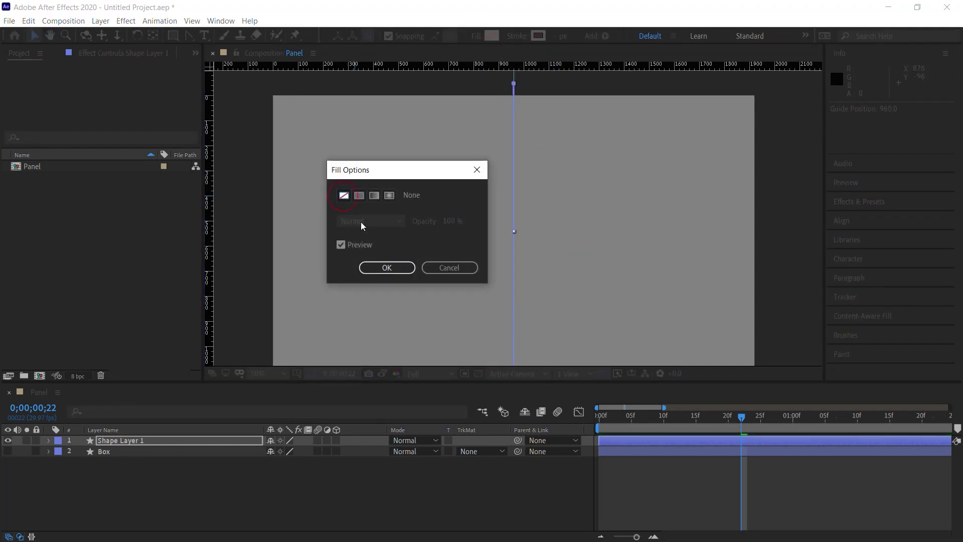
left_click(387, 266)
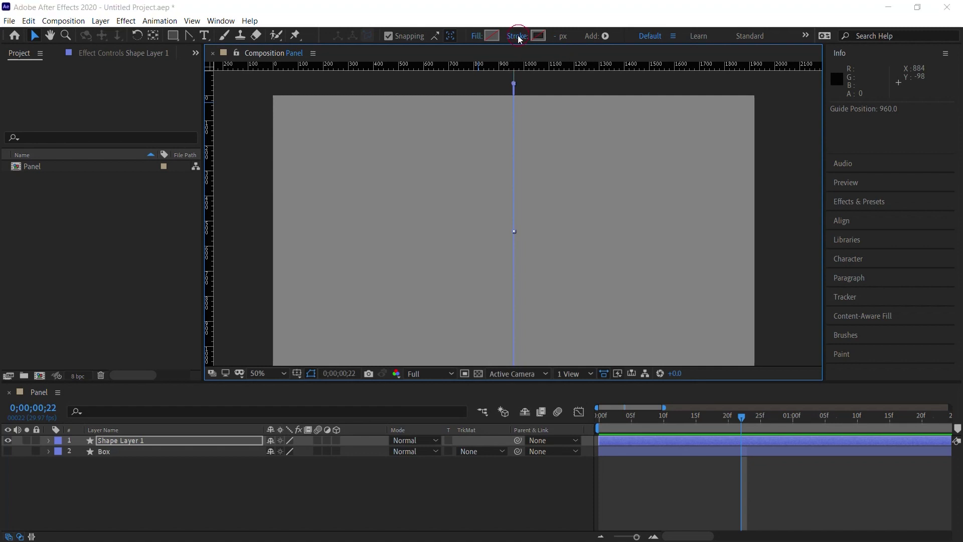
Give the line a solid 14 px white FFFFFF stroke and start renaming its layer to Line.
left_click(518, 40)
left_click(360, 195)
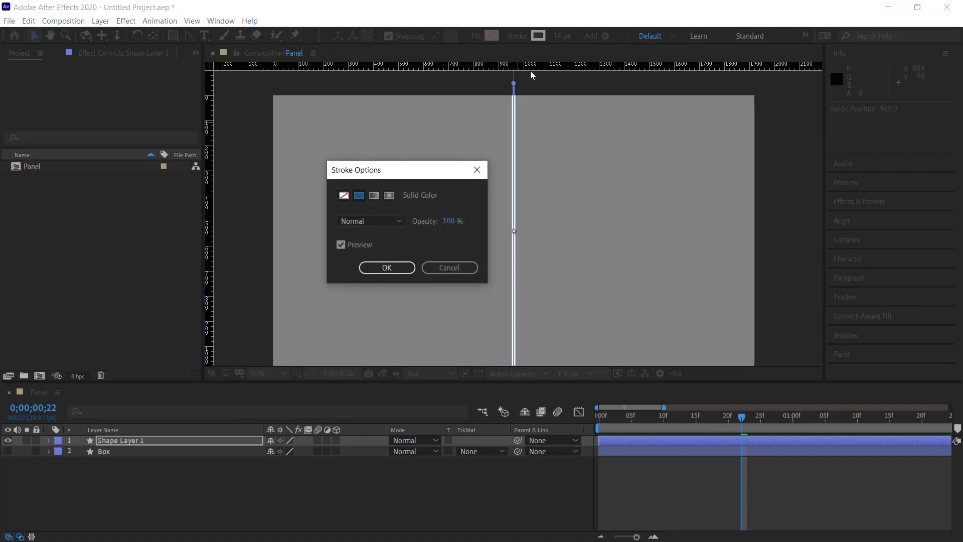
left_click(393, 268)
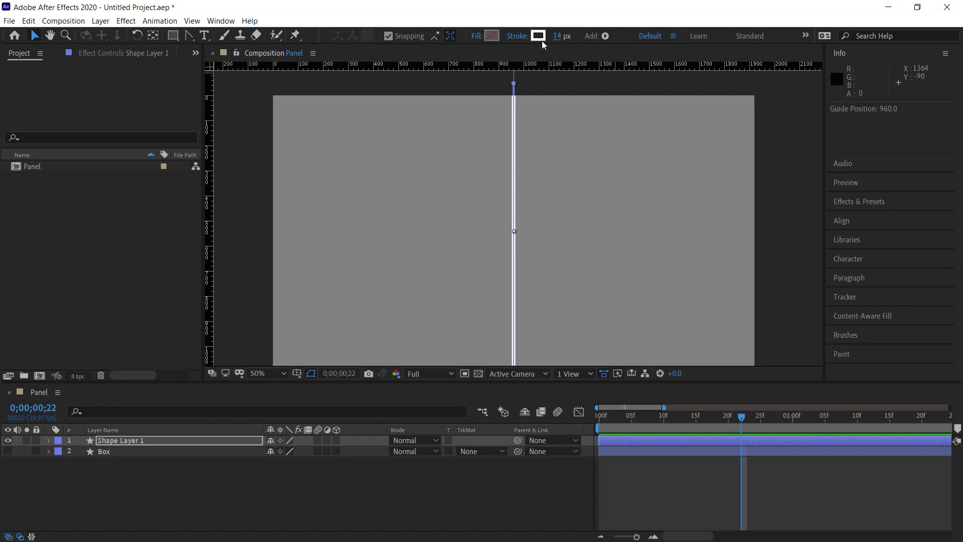
left_click(539, 36)
left_click(613, 231)
left_click(612, 227)
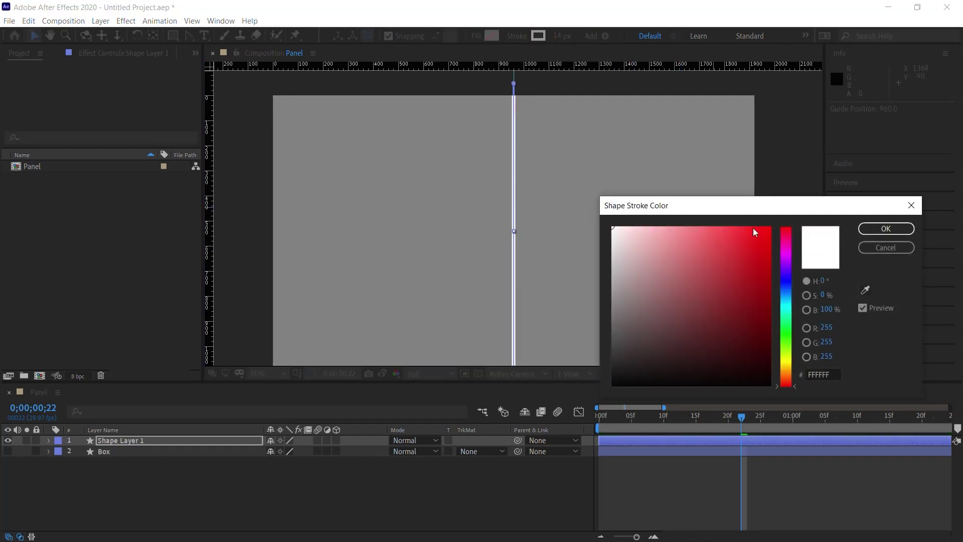
left_click(872, 233)
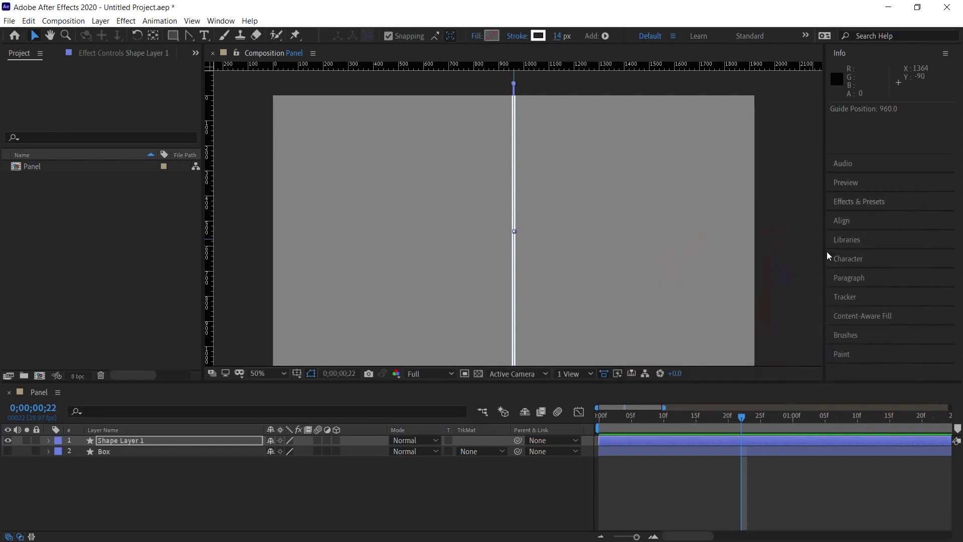
left_click(161, 433)
key("Return")
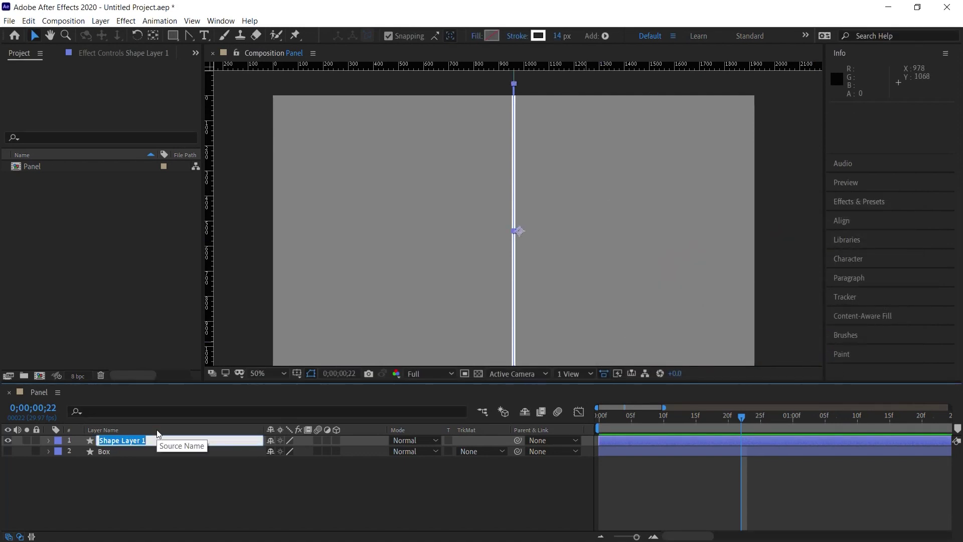
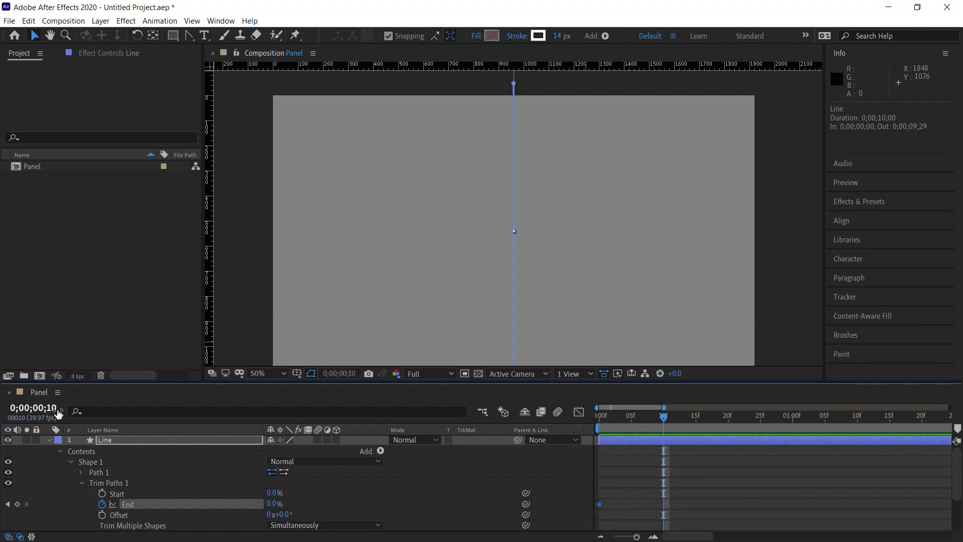
Set the trim End to 100% at frame 10 and preview the line drawing on.
left_click_drag(273, 504, 387, 495)
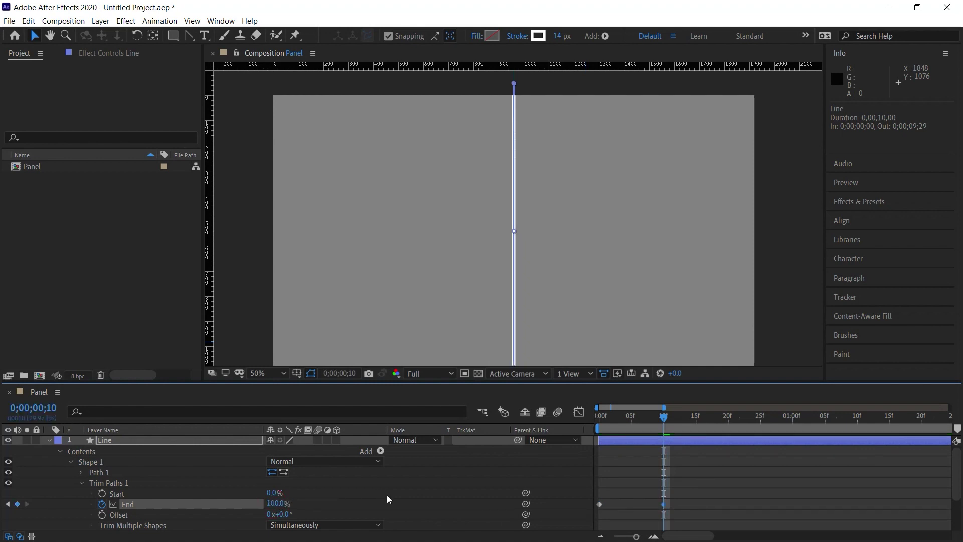
key("space")
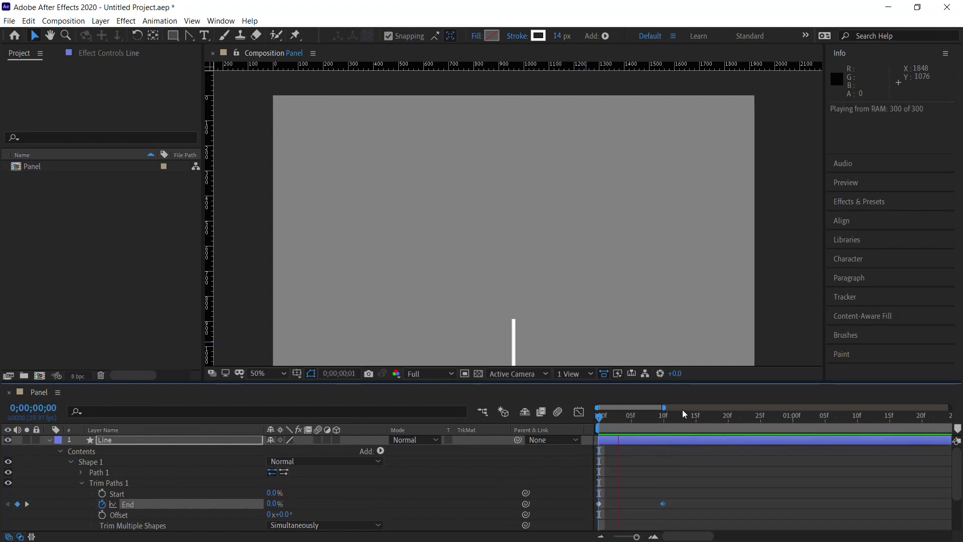
left_click_drag(611, 420, 588, 417)
key("space")
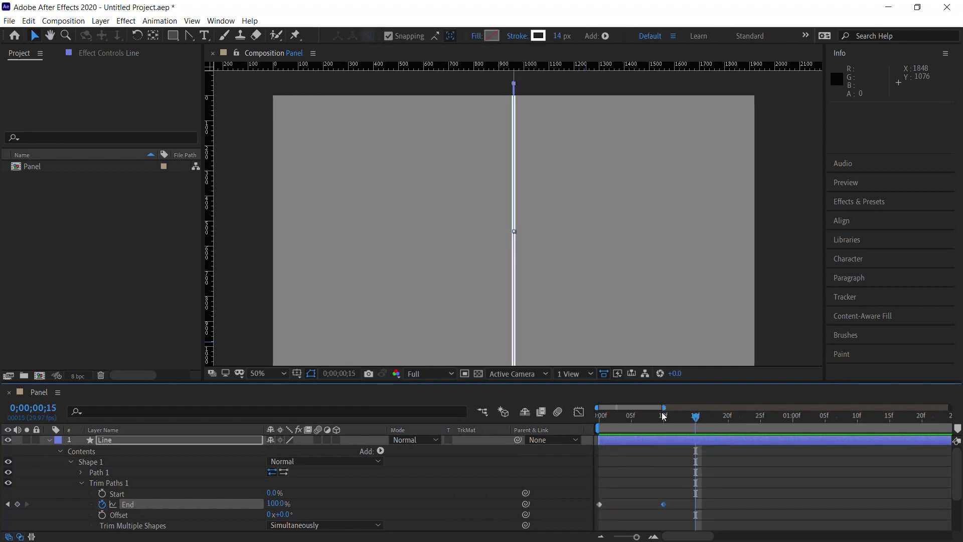
key("space")
key("space")
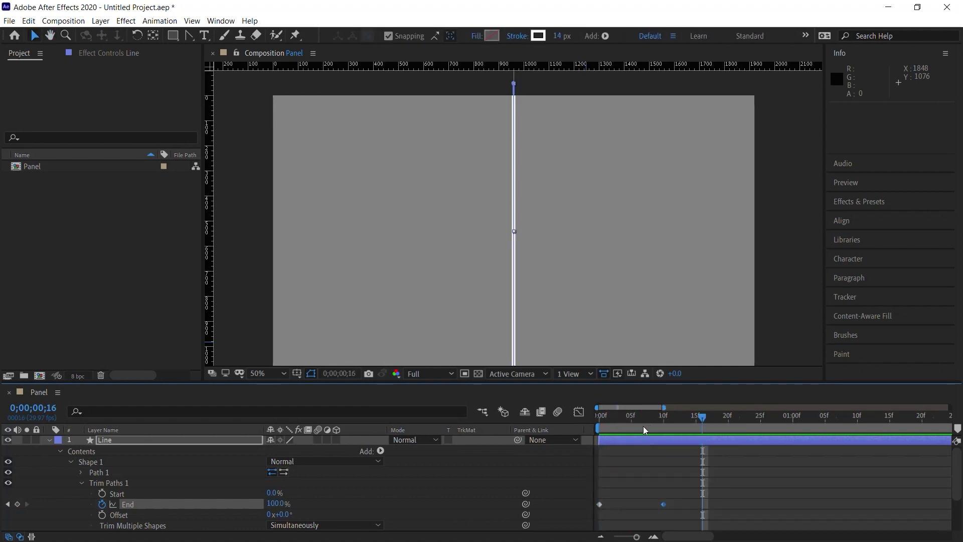
Keyframe the trim Start from 0% at frame 6 to 100% at frame 16 so the line retracts.
left_click_drag(624, 417, 636, 418)
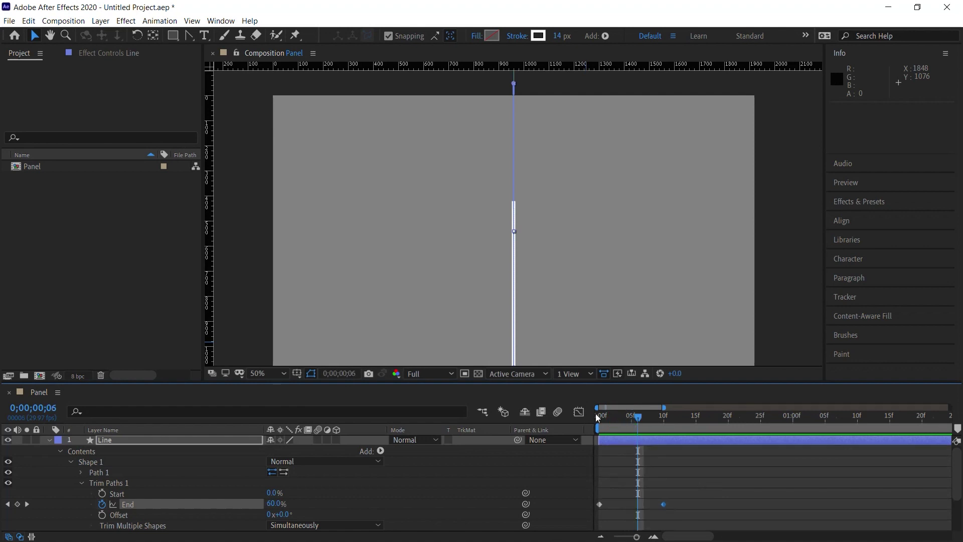
left_click(119, 494)
left_click(102, 493)
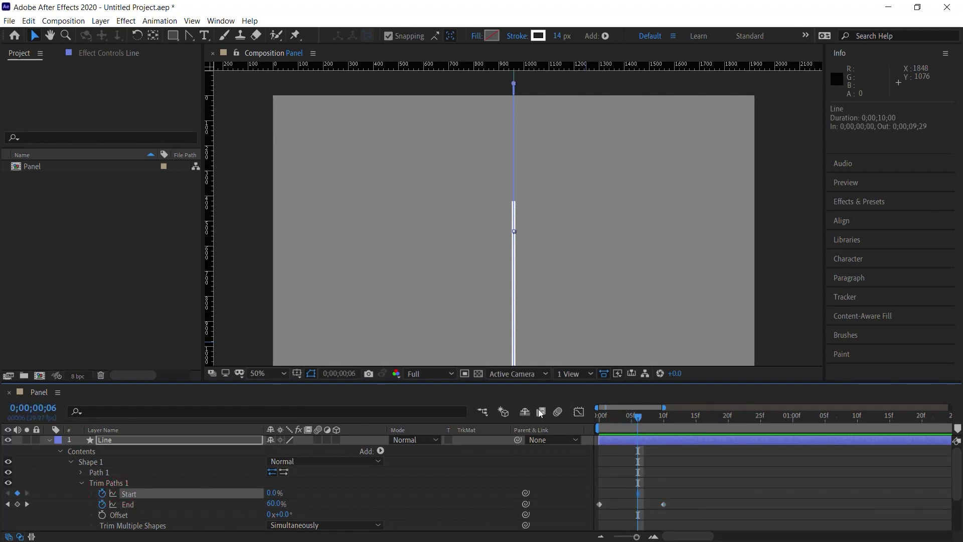
left_click_drag(637, 417, 702, 423)
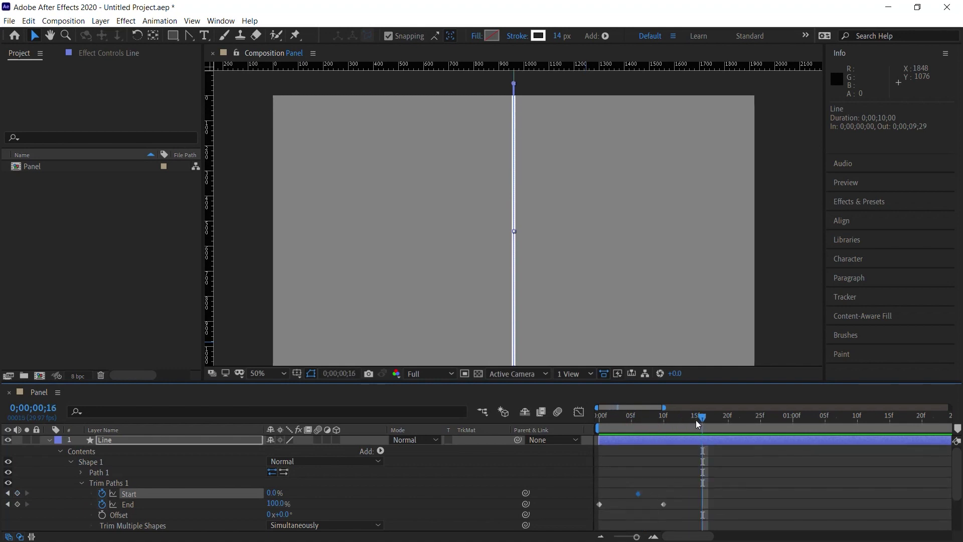
left_click_drag(271, 494, 371, 490)
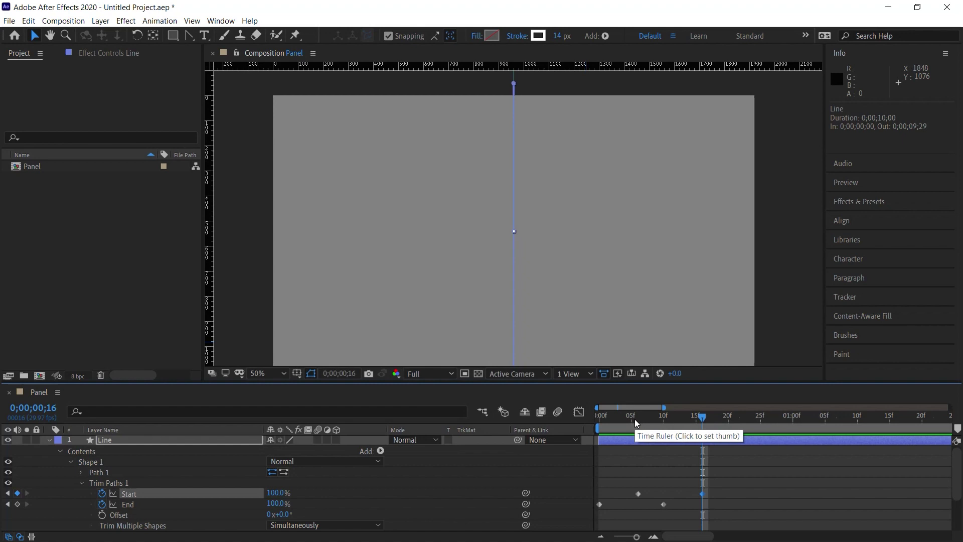
mouse_move(646, 420)
left_mouse_down()
mouse_move(698, 424)
mouse_move(547, 426)
left_mouse_up()
key("space")
key("space")
Apply Easy Ease to all four Start and End keyframes and replay the animation.
left_click_drag(732, 479, 591, 514)
key("F9")
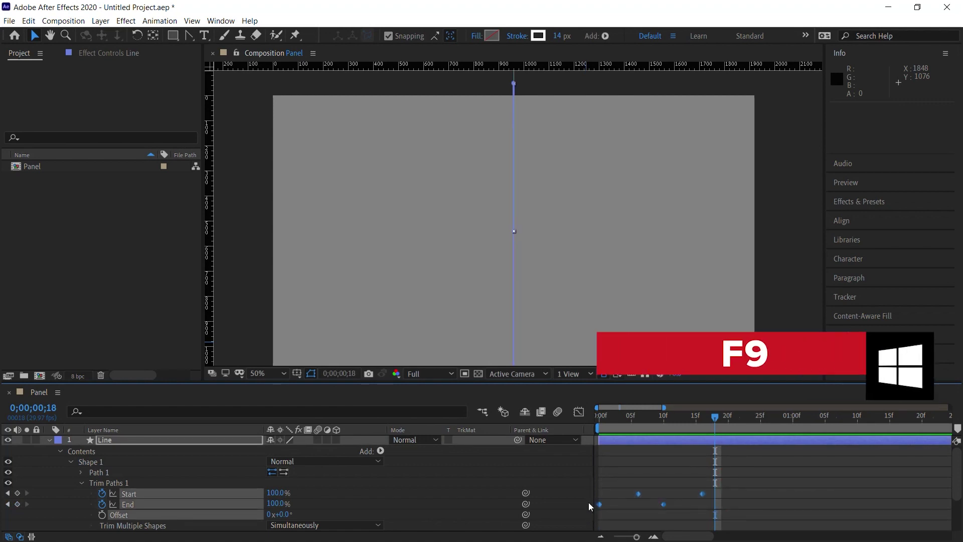
key("space")
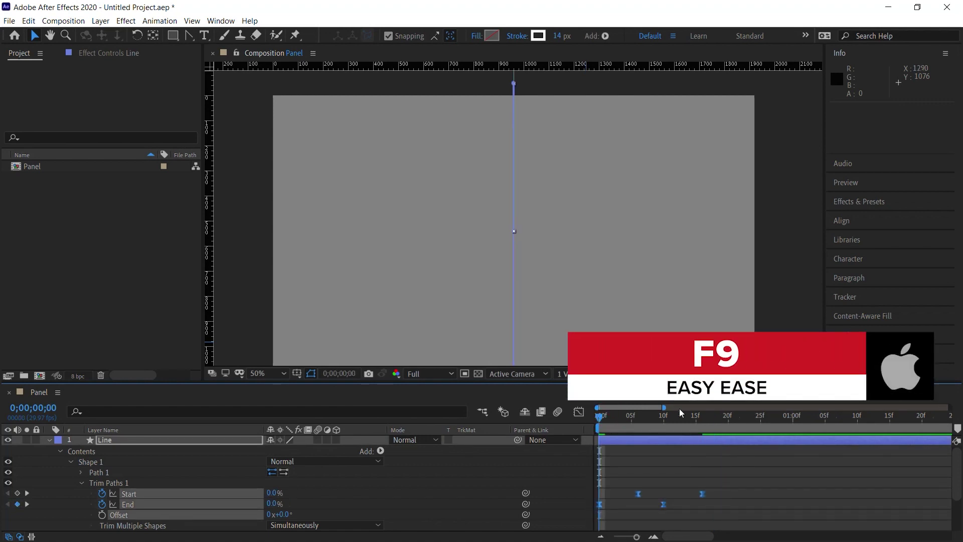
Show the Start and End value curves in the Graph Editor, zoomed to the first frames.
left_click(579, 413)
left_click(647, 523)
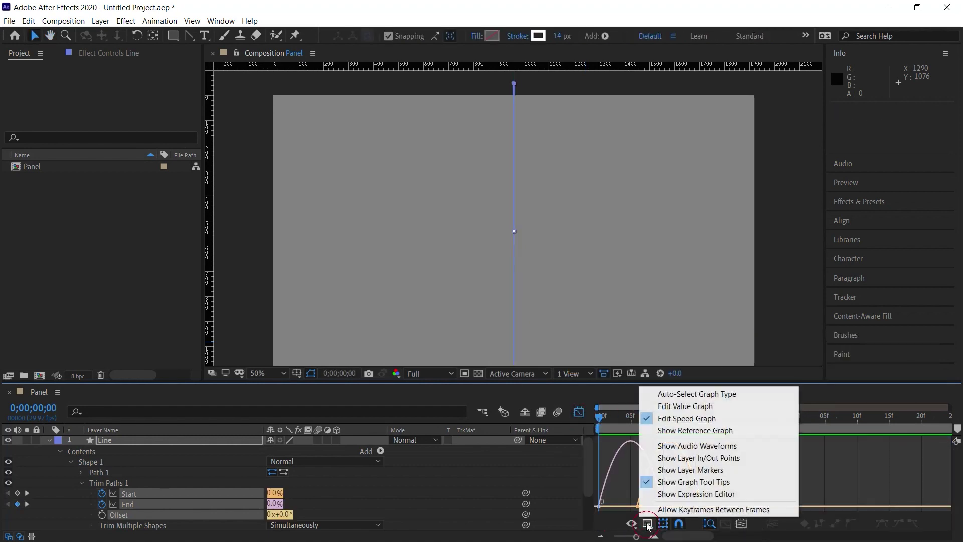
left_click(677, 410)
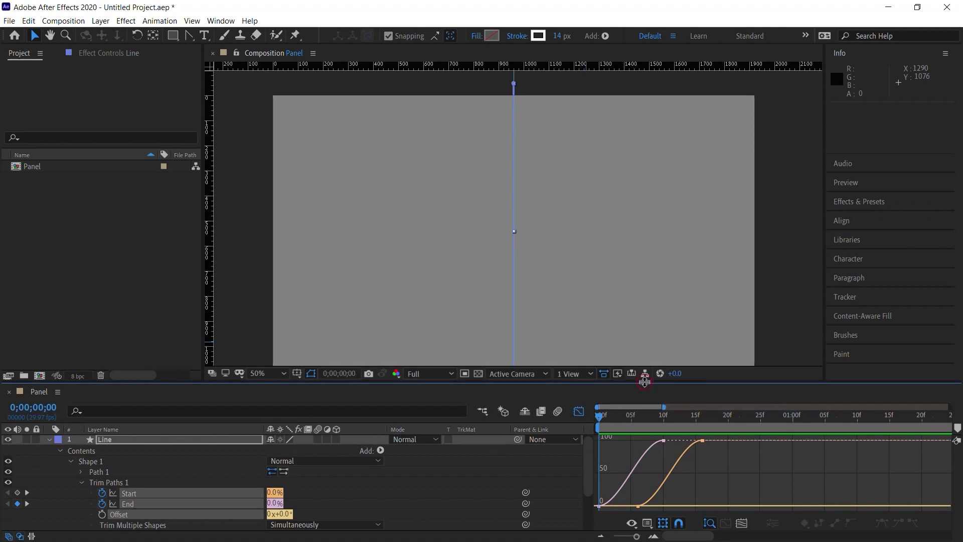
left_click_drag(321, 384, 321, 348)
left_click(134, 443)
left_click(131, 457)
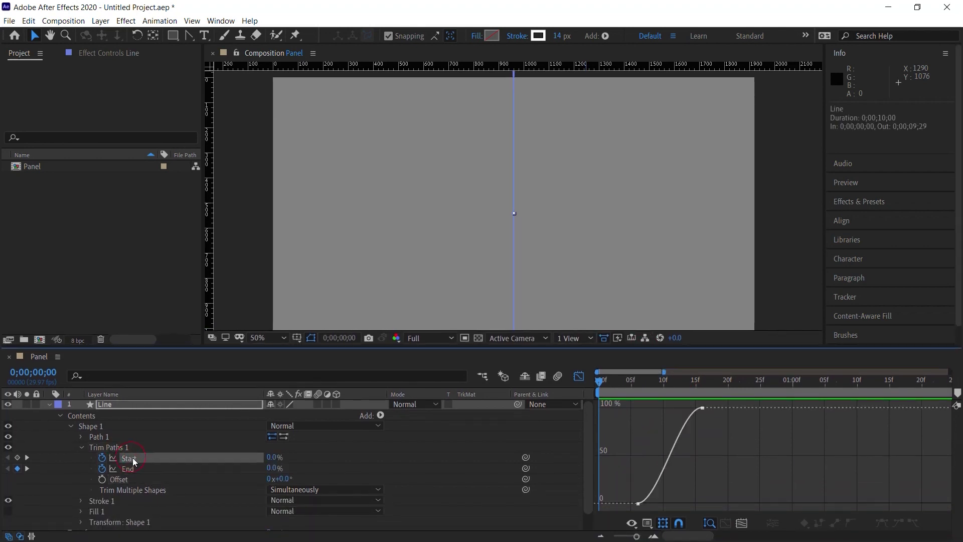
left_click(131, 469, "shift")
left_click_drag(663, 372, 643, 371)
Drag the Bezier handles so End shoots up immediately and Start eases out longer, then preview.
left_click(603, 502)
left_click_drag(630, 503, 615, 445)
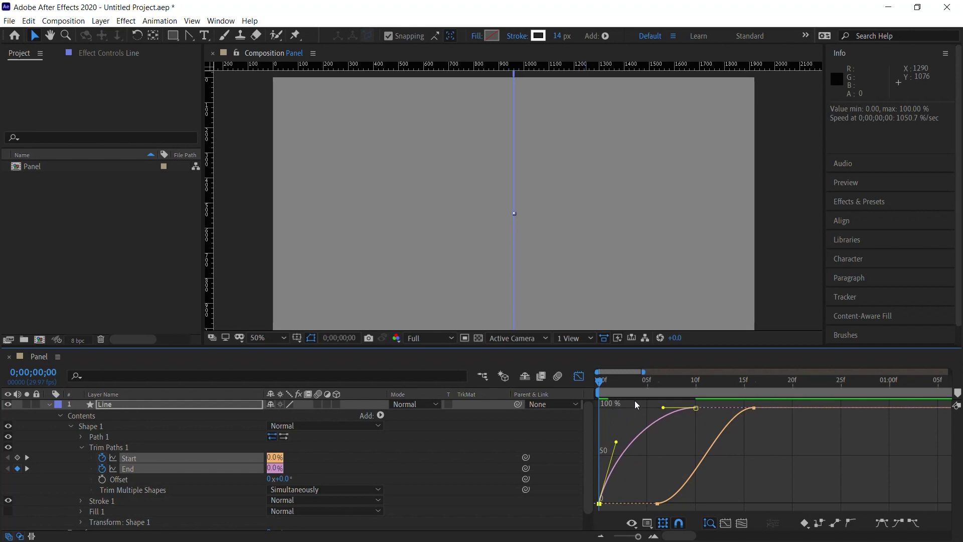
left_click(657, 503)
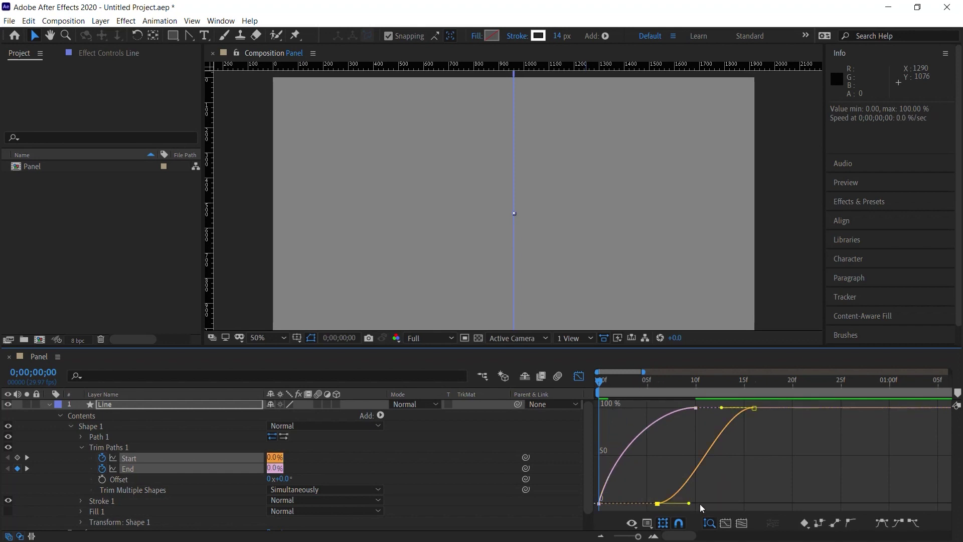
left_click_drag(693, 503, 731, 500)
left_click_drag(723, 407, 730, 407)
key("space")
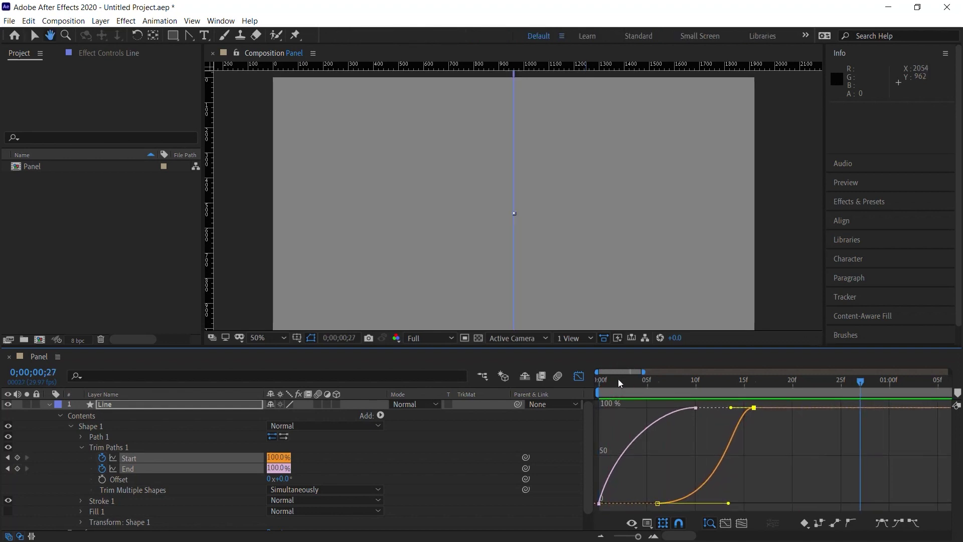
key("space")
key("space")
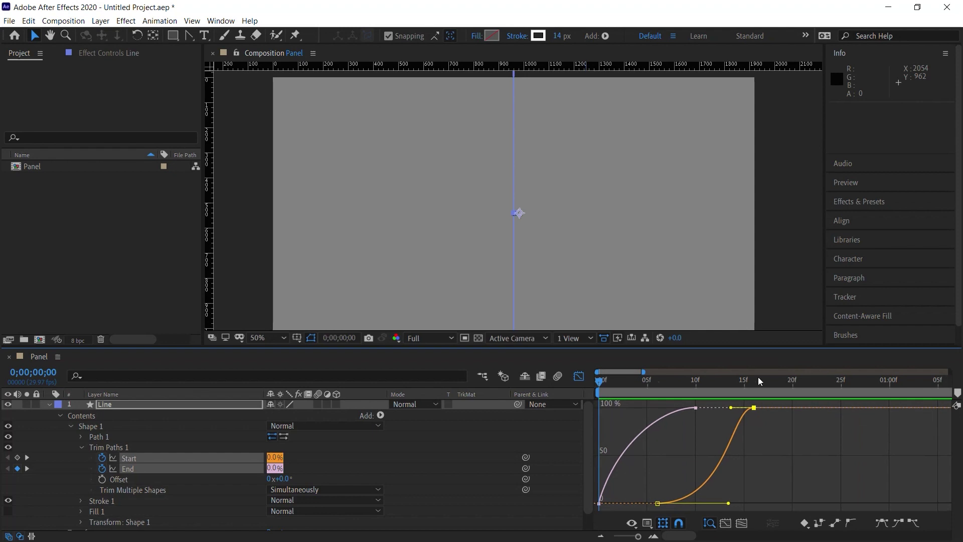
key("space")
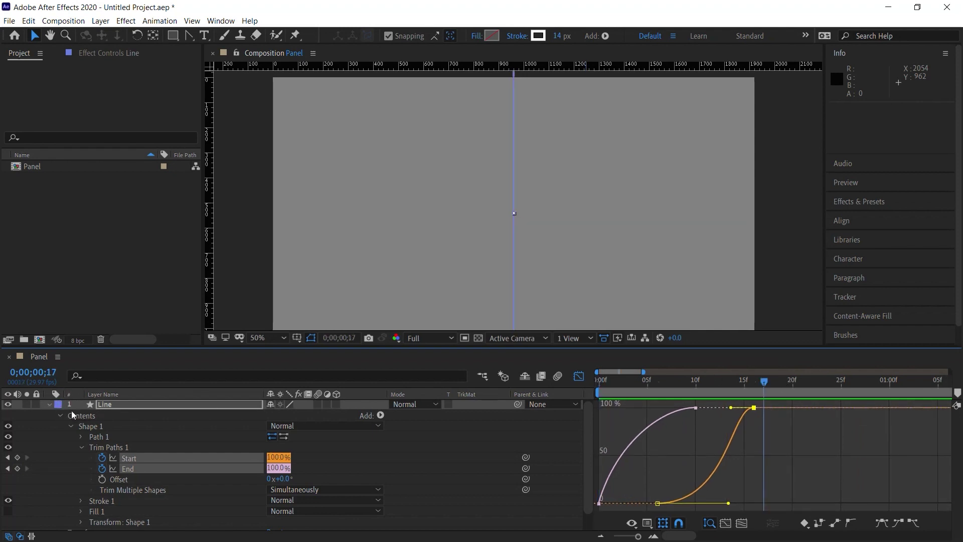
Give the Line's Transform: Shape 1 a Skew of 10.0, then collapse the layer.
left_click(71, 426)
left_click(70, 426)
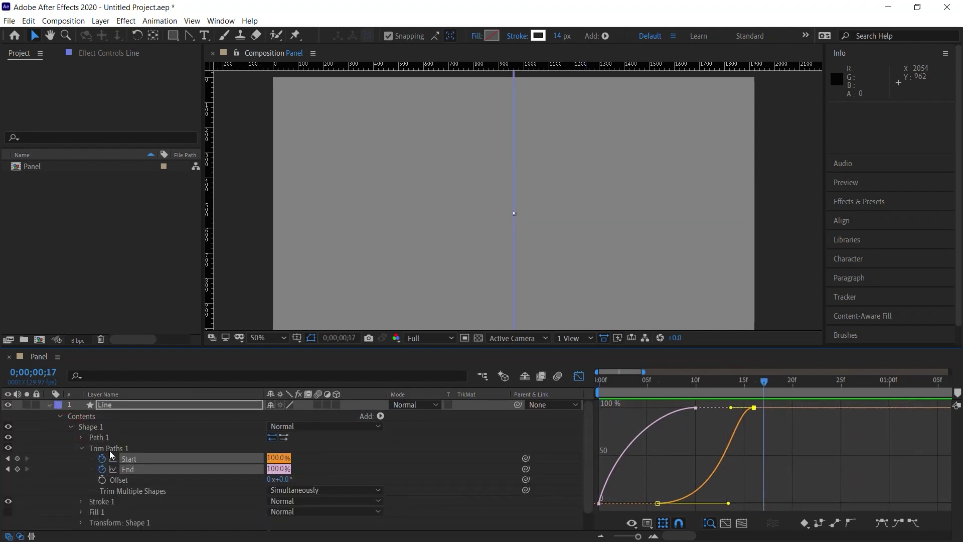
left_click(80, 448)
left_click(80, 479)
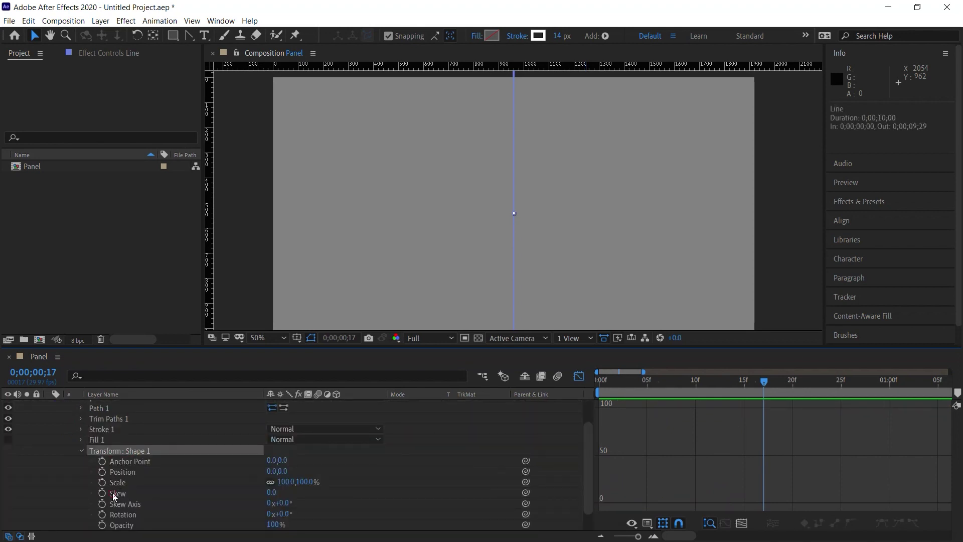
left_click(115, 495)
type("10")
key("Return")
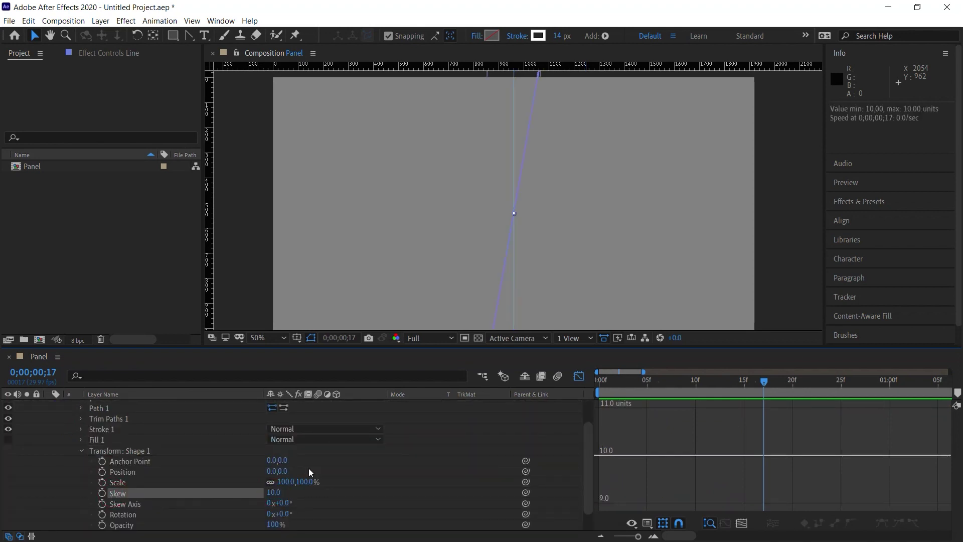
left_click_drag(622, 389, 657, 381)
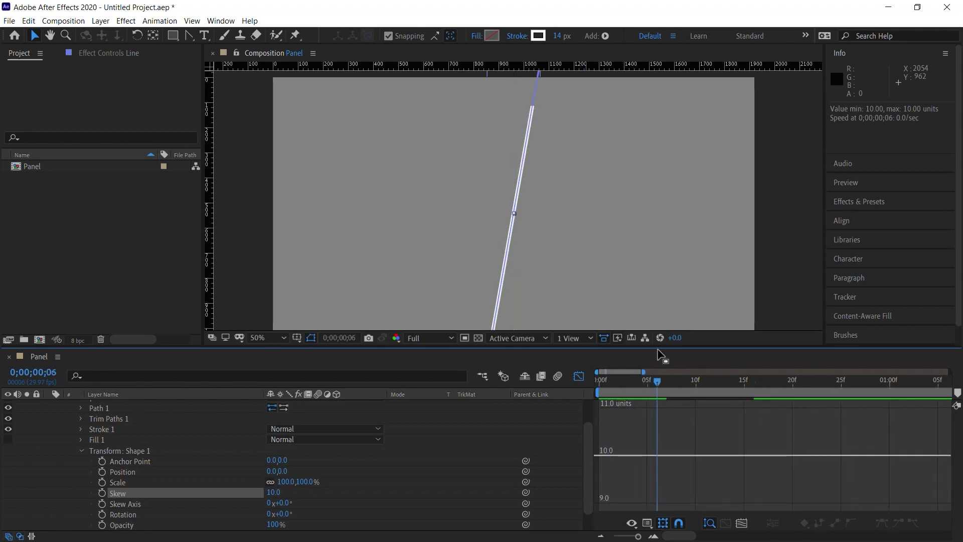
left_click(579, 376)
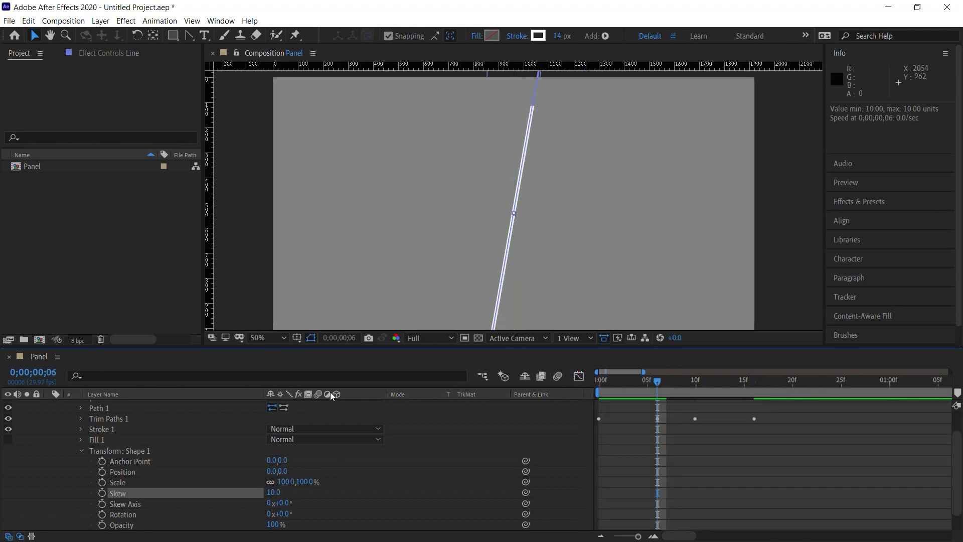
scroll(950, 450, "up", 1)
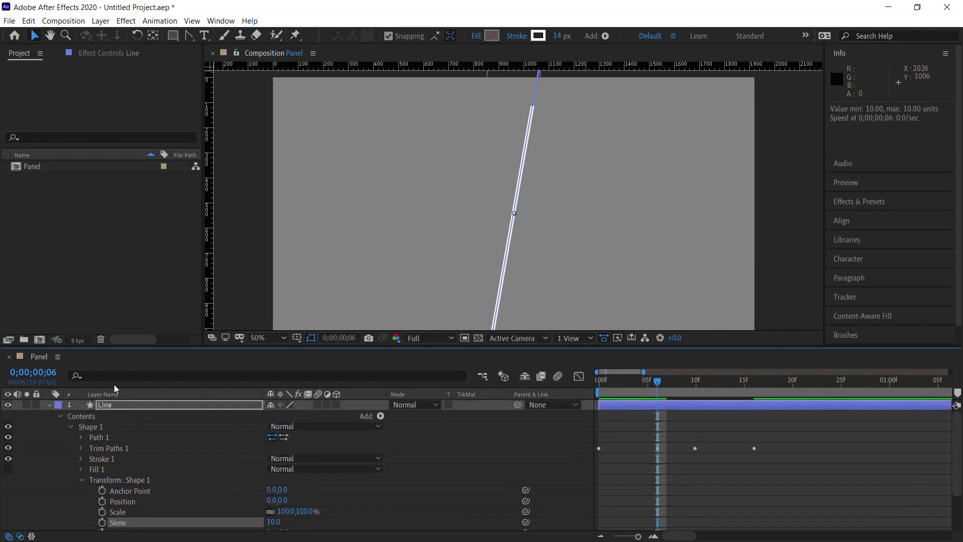
left_click(49, 405)
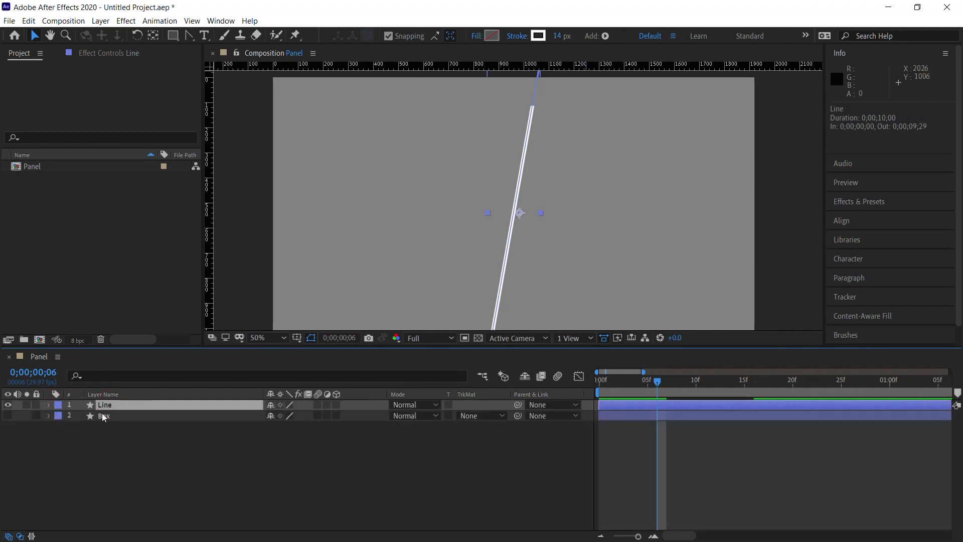
Make the cyan Box layer visible and move the Line to position 1215, 542.
left_click(102, 417)
left_click(7, 416)
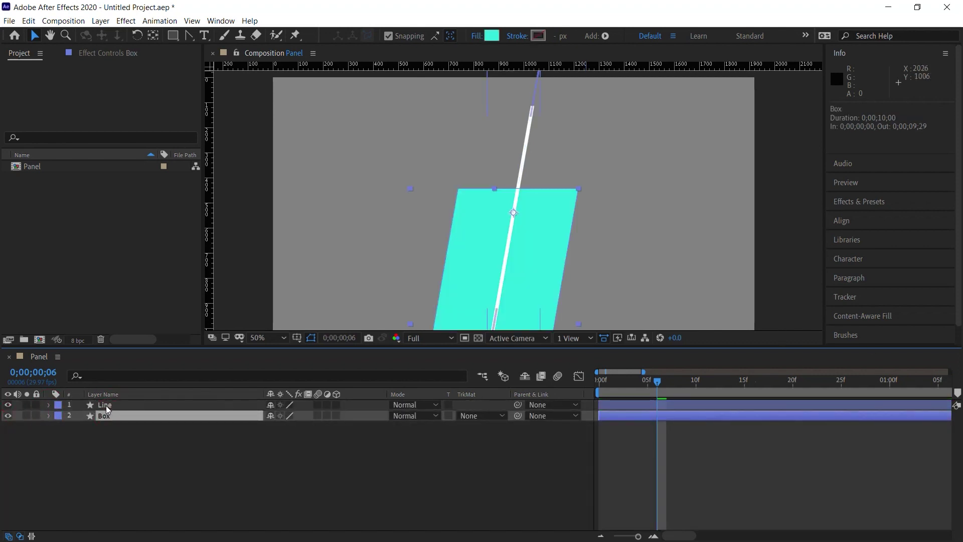
left_click(108, 404)
key("p")
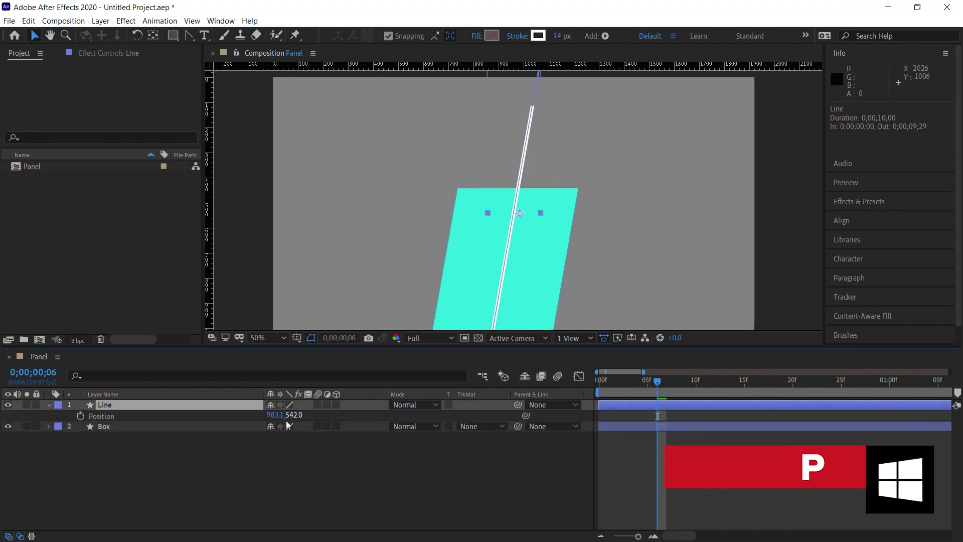
left_click_drag(273, 415, 282, 423)
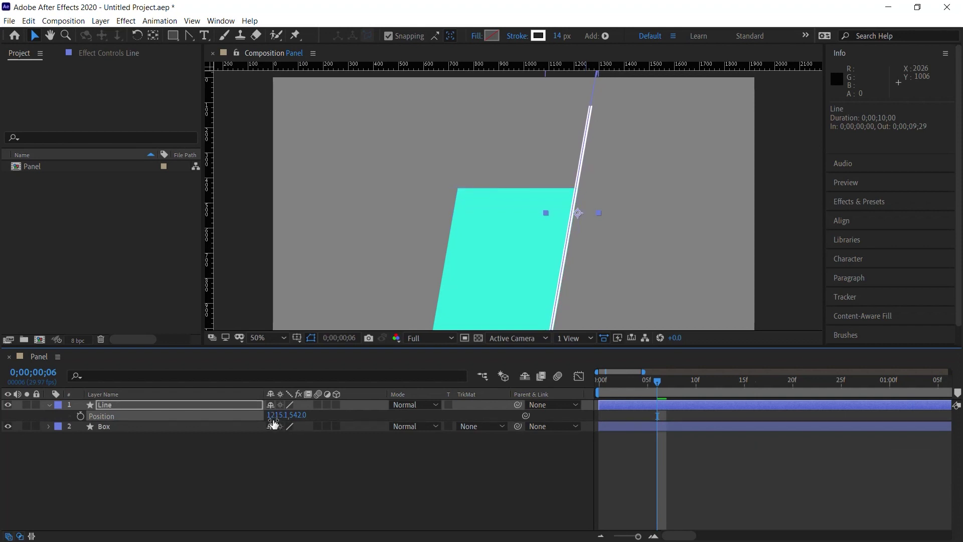
left_click(272, 415)
type("1215")
key("Return")
left_click(406, 468)
left_click(600, 380)
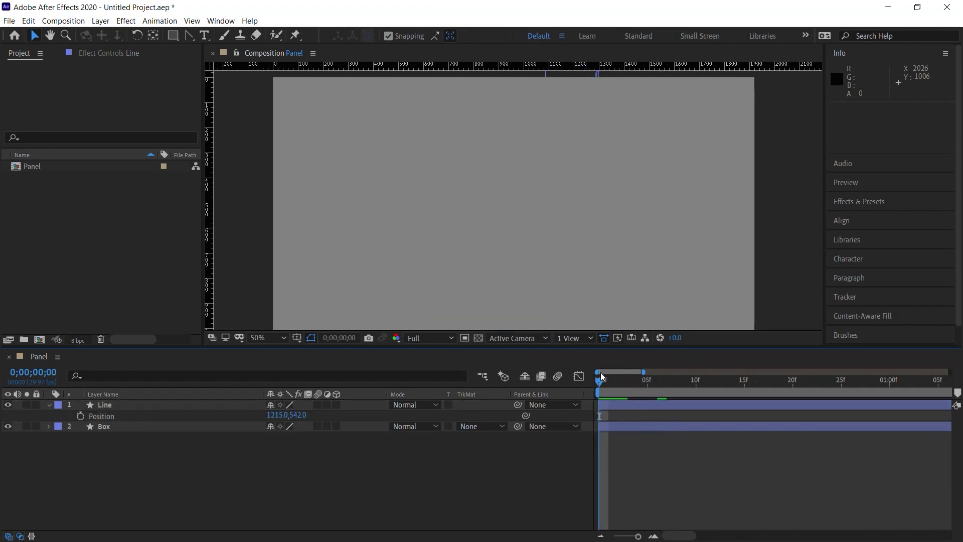
Shift the Line layer's in-point to 0;00;00;08 and preview from frame 0.
left_click_drag(624, 384, 673, 382)
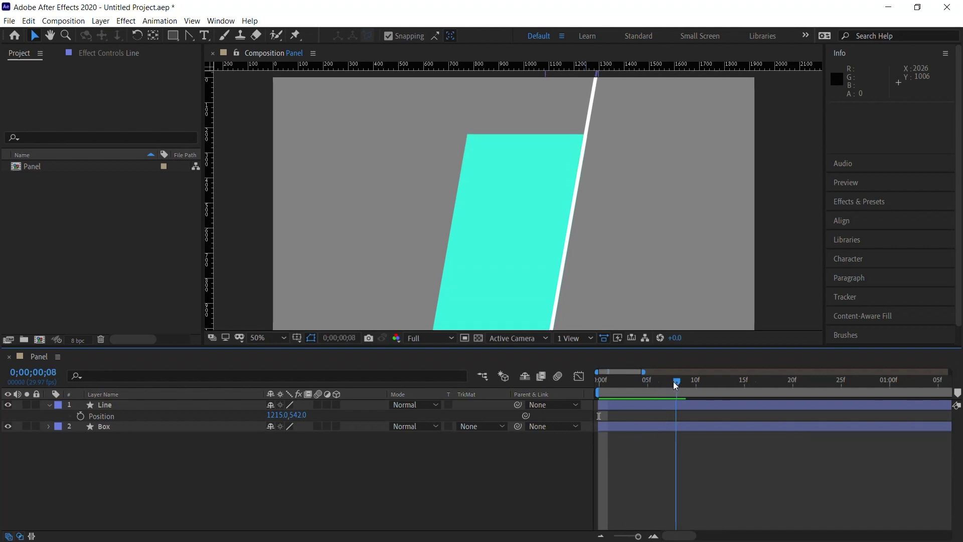
left_click_drag(618, 407, 686, 401)
left_click(607, 385)
left_click(598, 385)
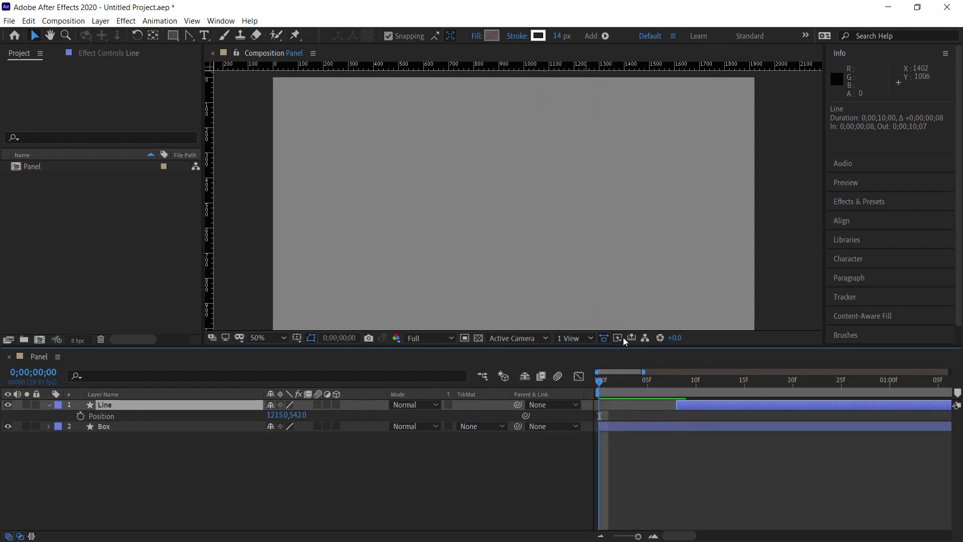
left_click_drag(625, 347, 624, 387)
key("space")
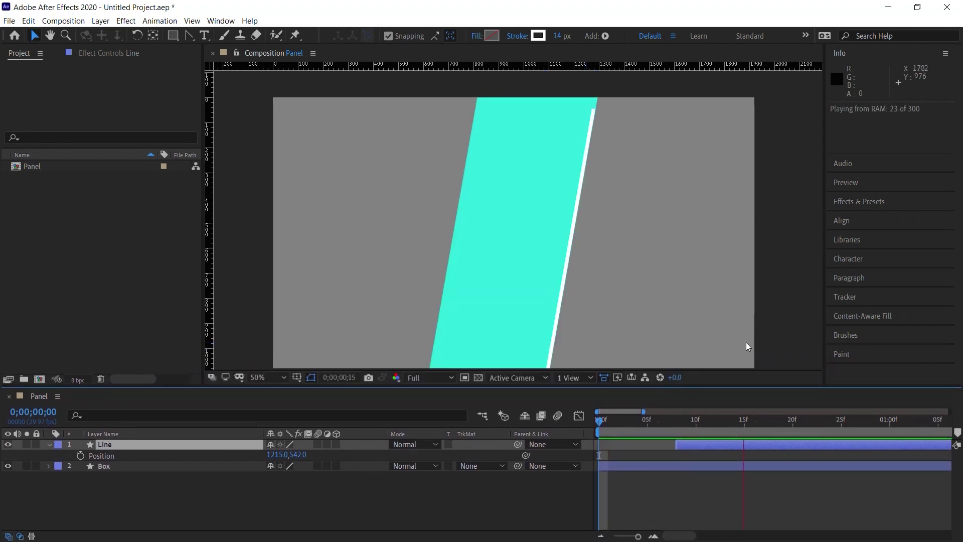
left_click(676, 409)
left_click(123, 445)
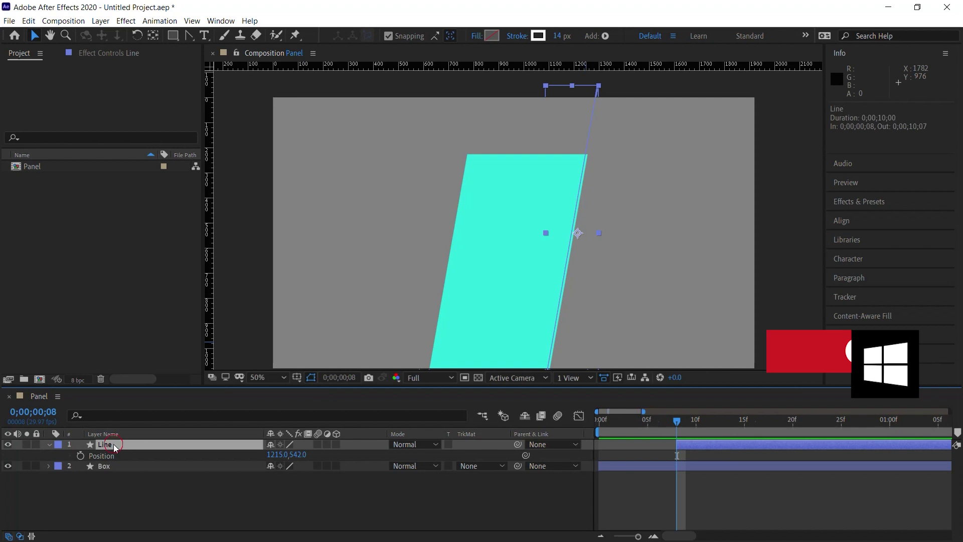
Duplicate the Line layer and make the Line 2 copy start at frame 15.
key("ctrl+d")
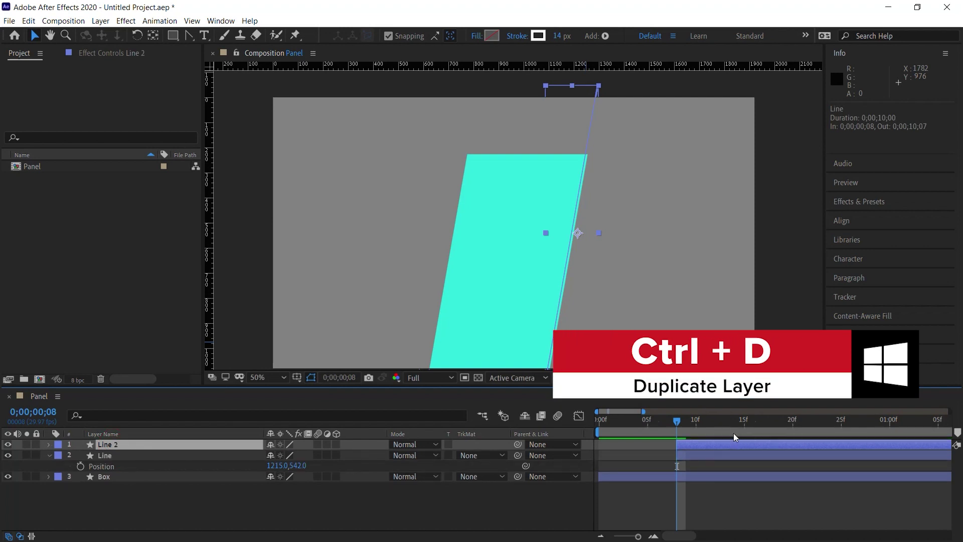
left_click_drag(686, 442, 752, 443)
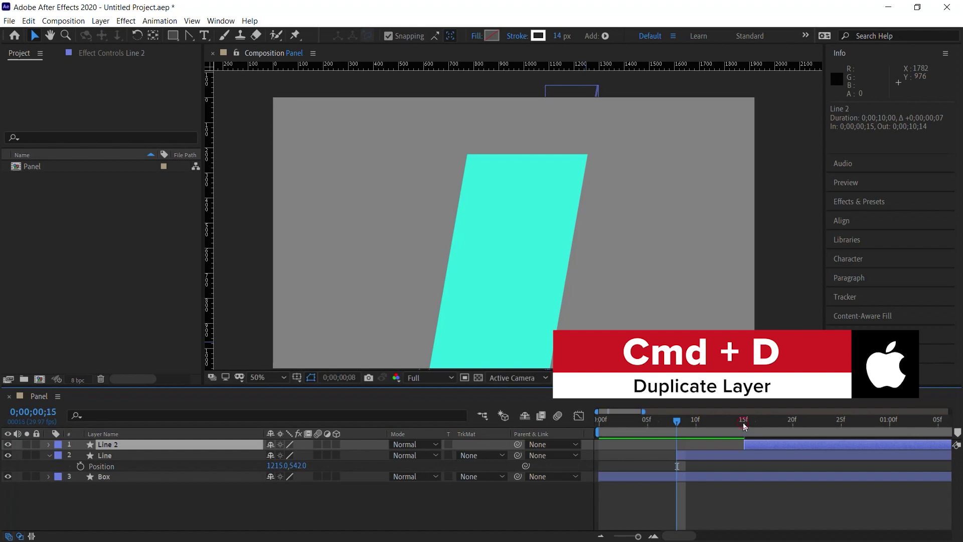
left_click(763, 421)
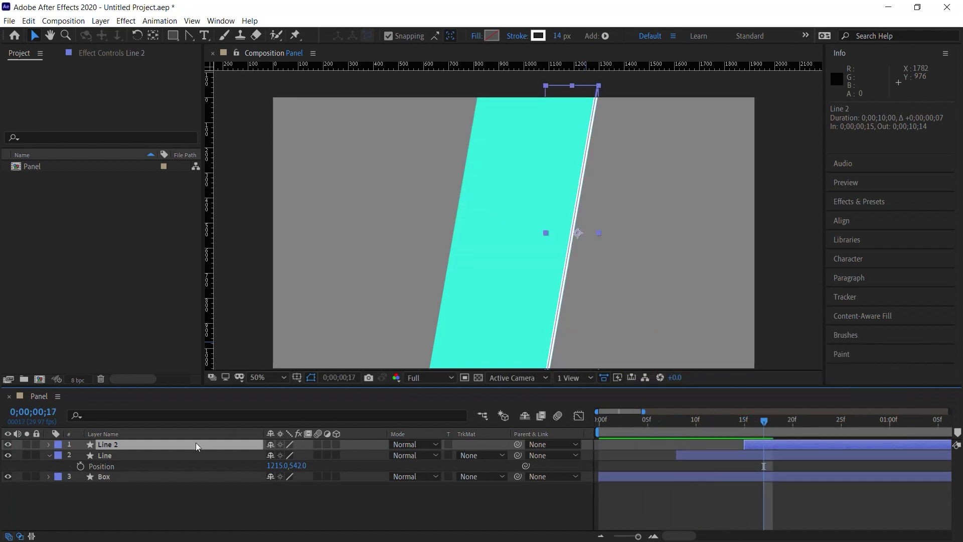
Give Line 2 a yellow stroke 15 px wide and preview the animation.
left_click(538, 36)
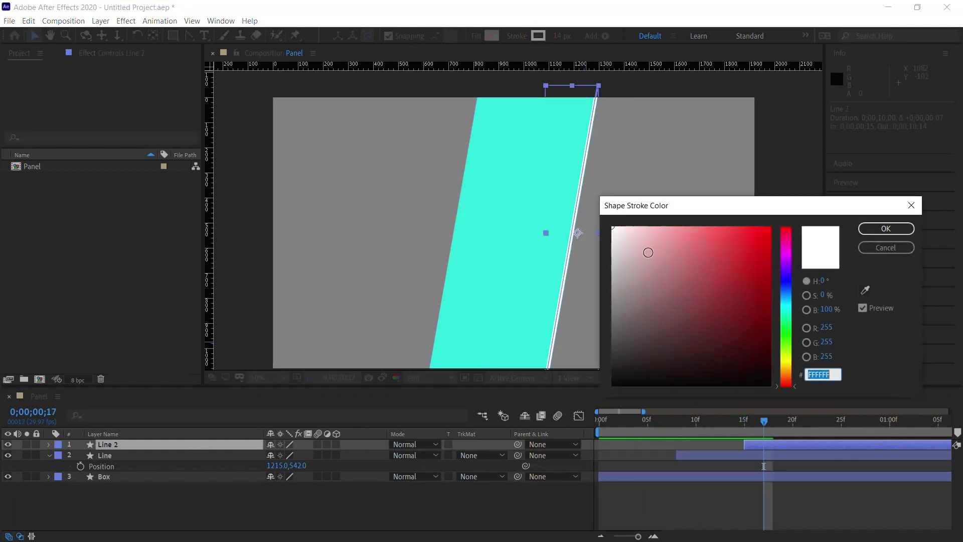
left_click(791, 359)
left_click(748, 237)
left_click(886, 229)
left_click(560, 36)
type("15")
key("Return")
key("Home")
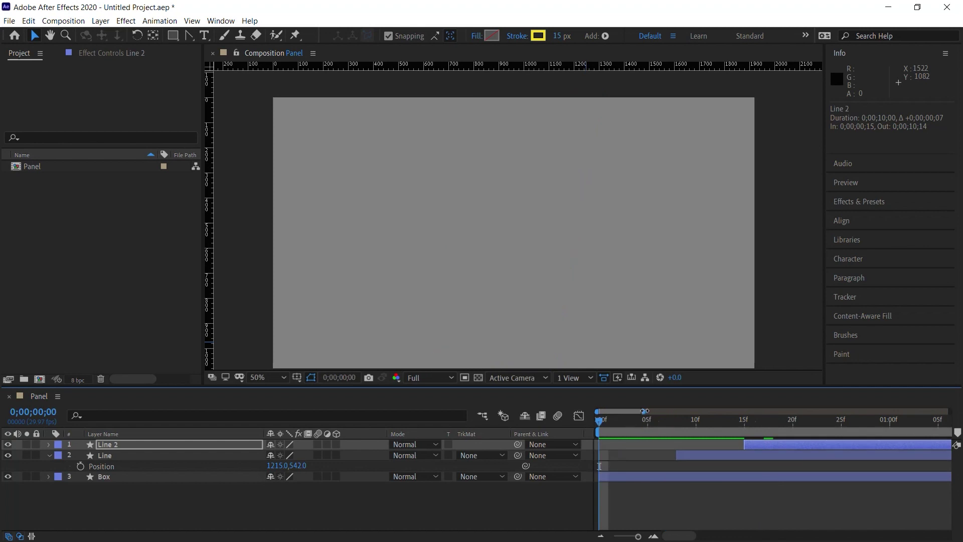
left_click_drag(644, 411, 783, 412)
key("space")
key("space")
key("ctrl+i")
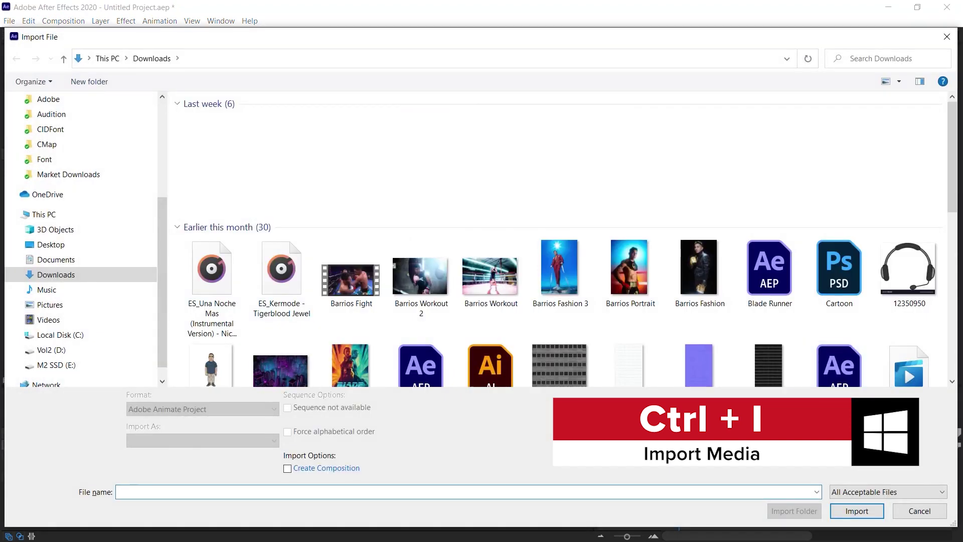
Import Barrios Fashion.jpg and add it to the Panel composition as the bottom layer.
left_click(697, 280)
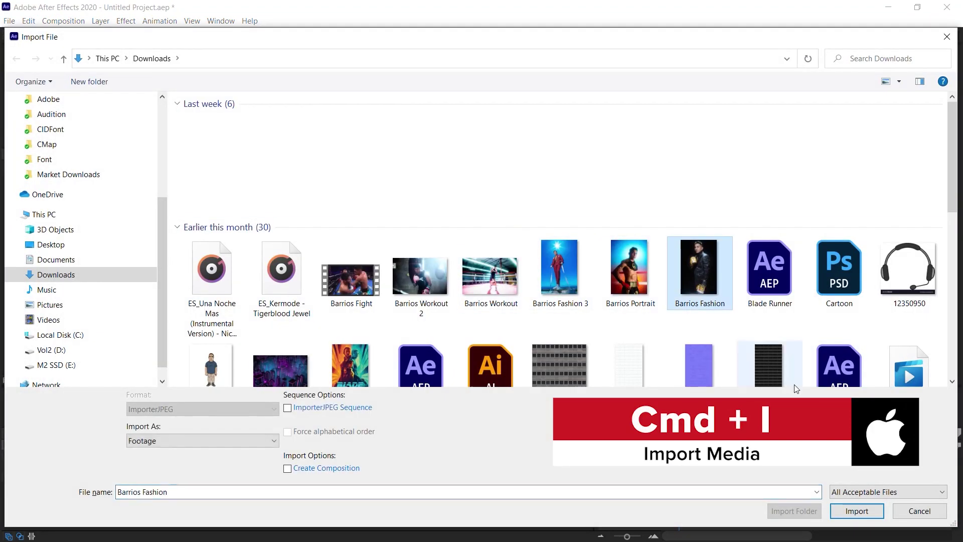
left_click(869, 510)
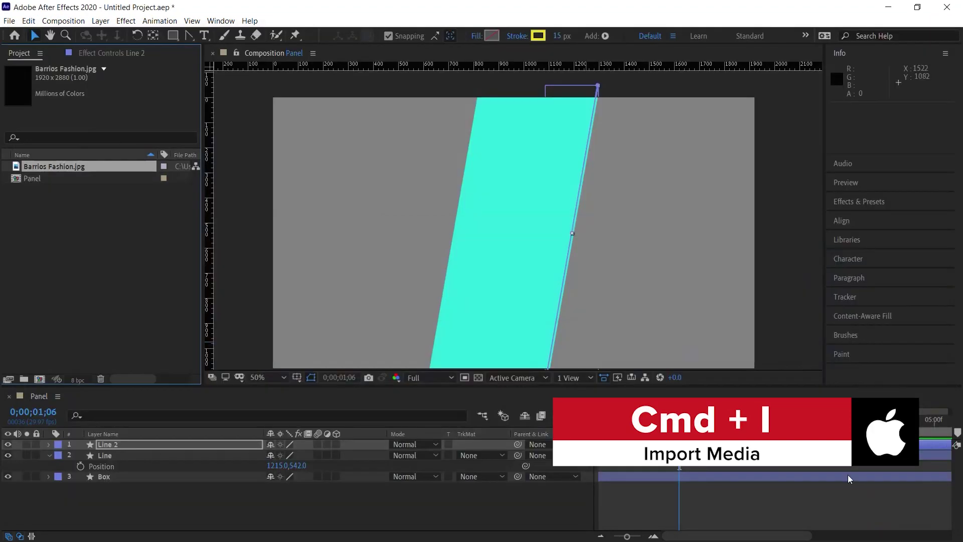
double_click(73, 167)
left_click_drag(590, 176, 581, 220)
scroll(592, 221, "down", 1)
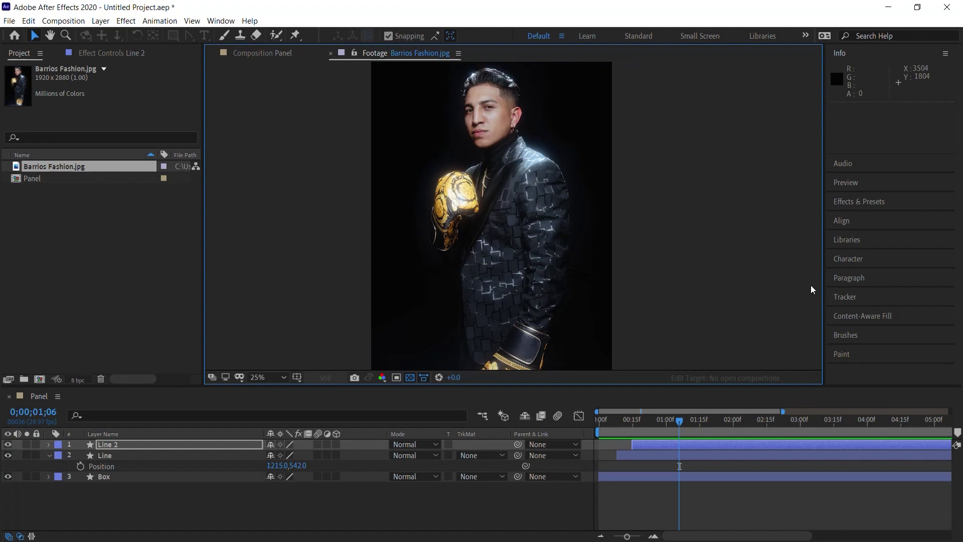
left_click_drag(76, 167, 166, 501)
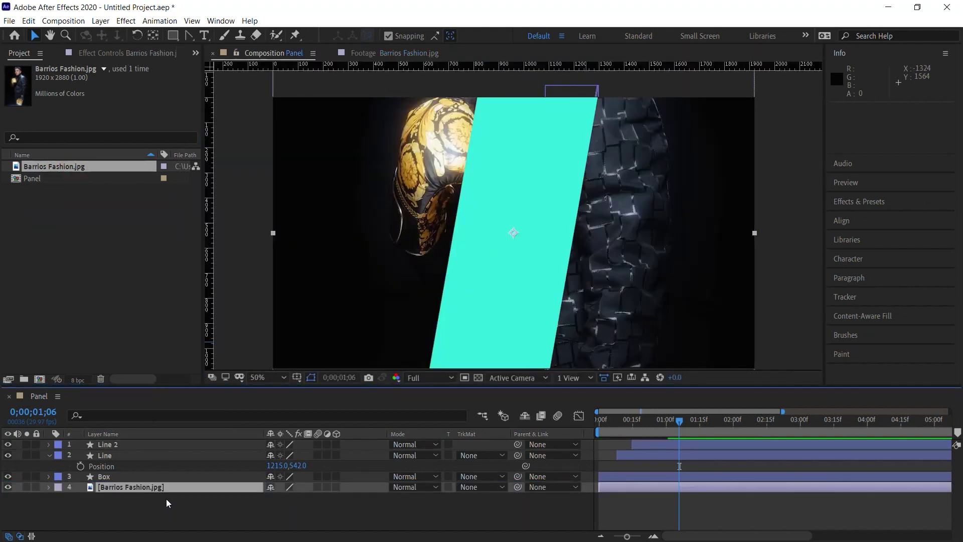
left_click(48, 454)
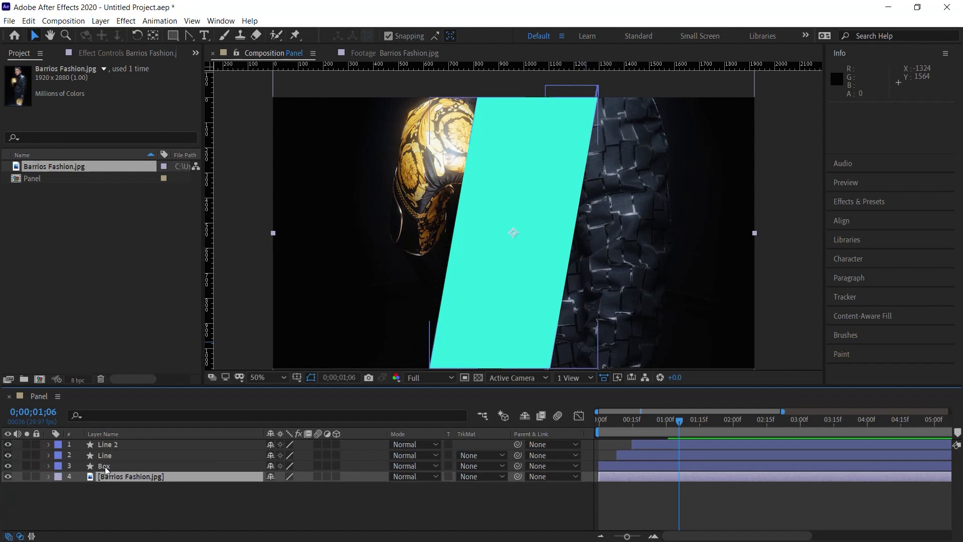
Set the Barrios Fashion photo's track matte to Alpha Matte 'Box'.
left_click(103, 467)
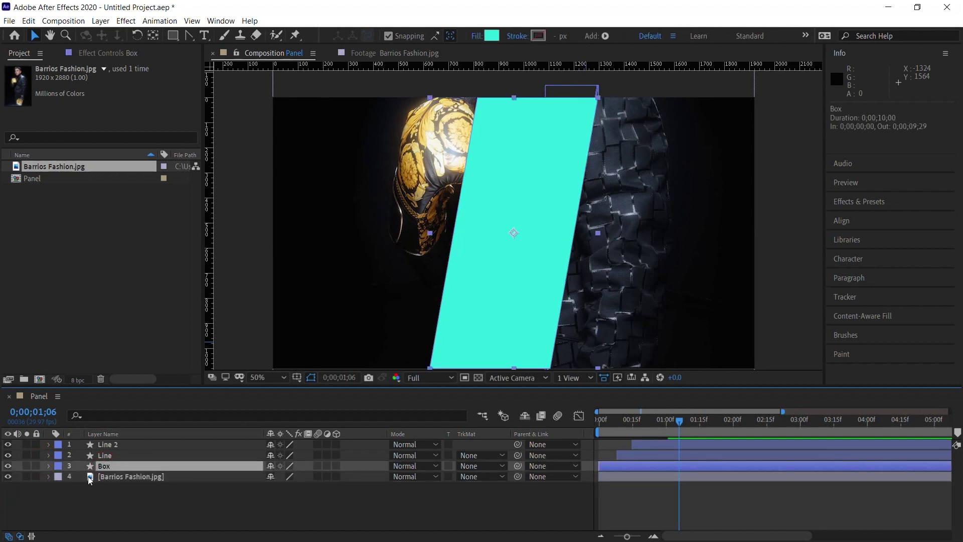
left_click(131, 476)
left_click(484, 476)
left_click(501, 427)
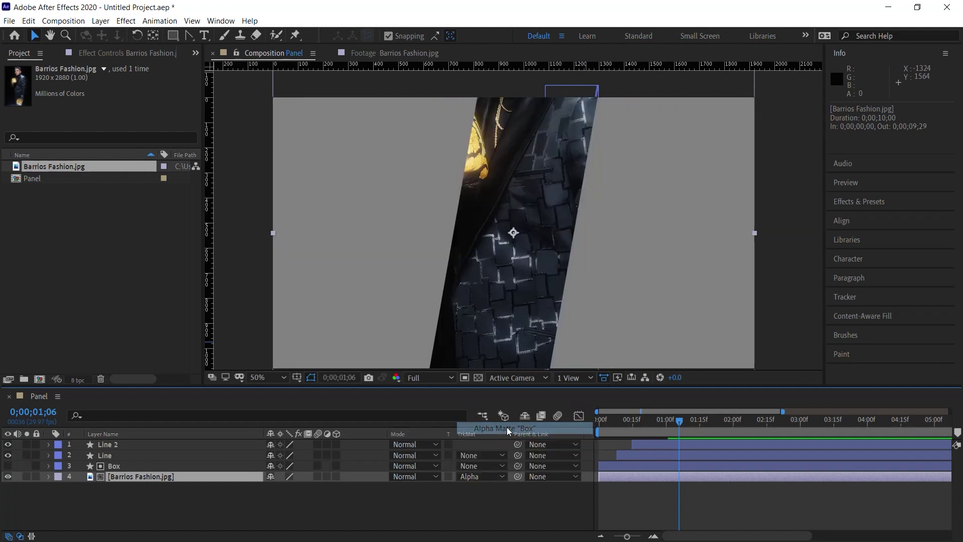
Scale the photo to 50%, nudge it slightly down inside the box, and preview.
key("s")
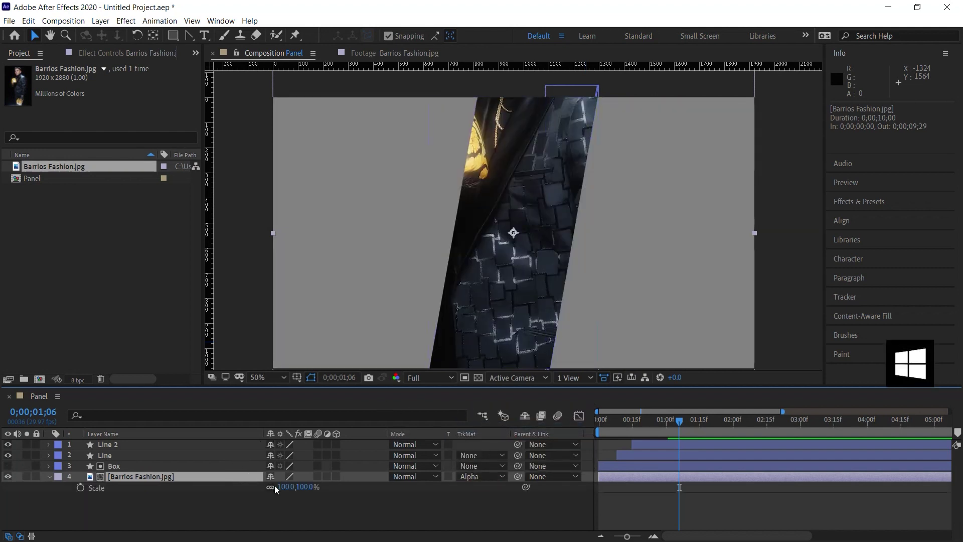
mouse_move(284, 487)
left_mouse_down()
mouse_move(241, 483)
mouse_move(285, 487)
left_mouse_up()
left_click(282, 487)
type("50")
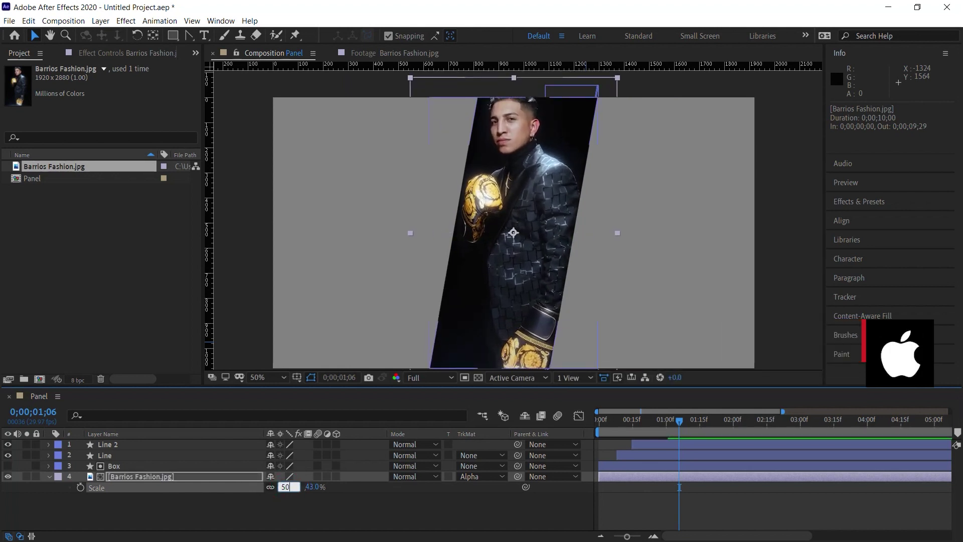
key("Return")
left_click_drag(557, 151, 562, 188)
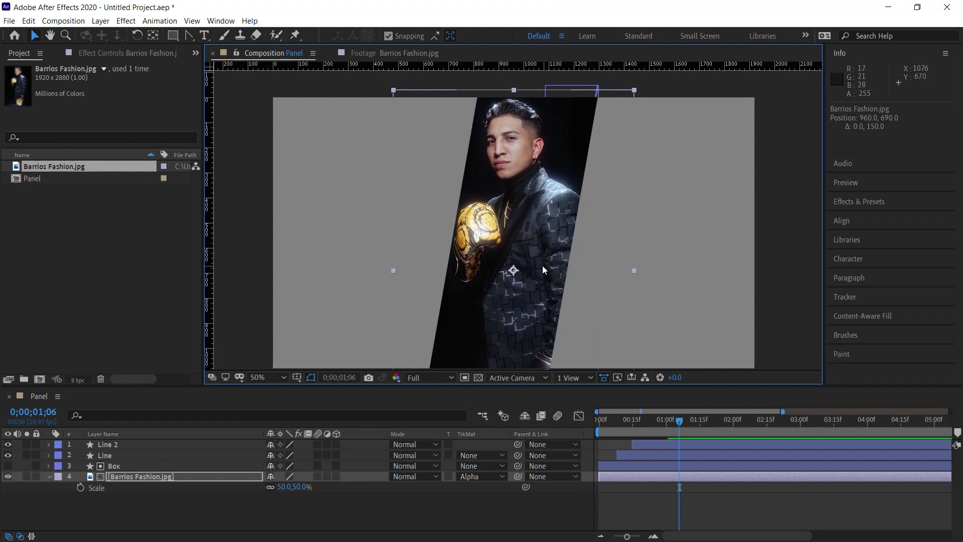
key("space")
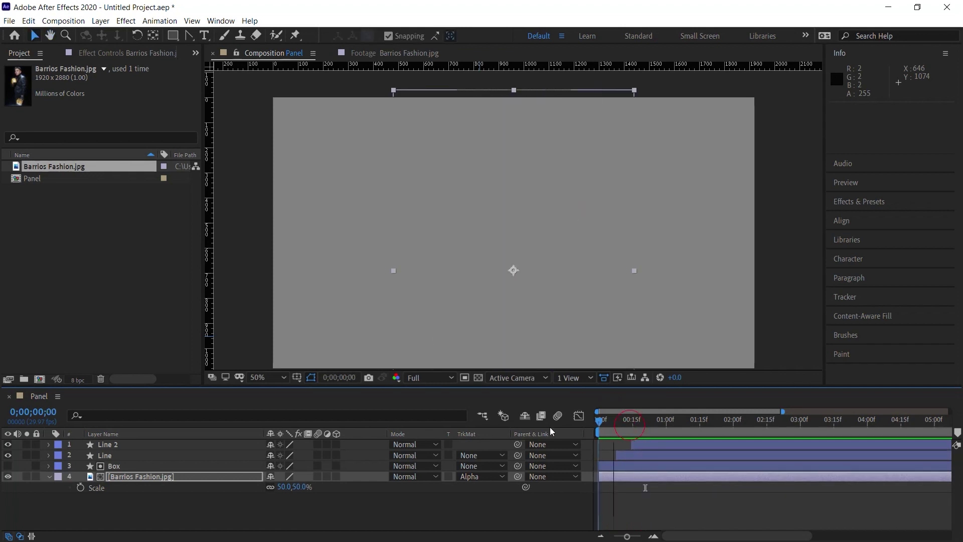
key("space")
key("space")
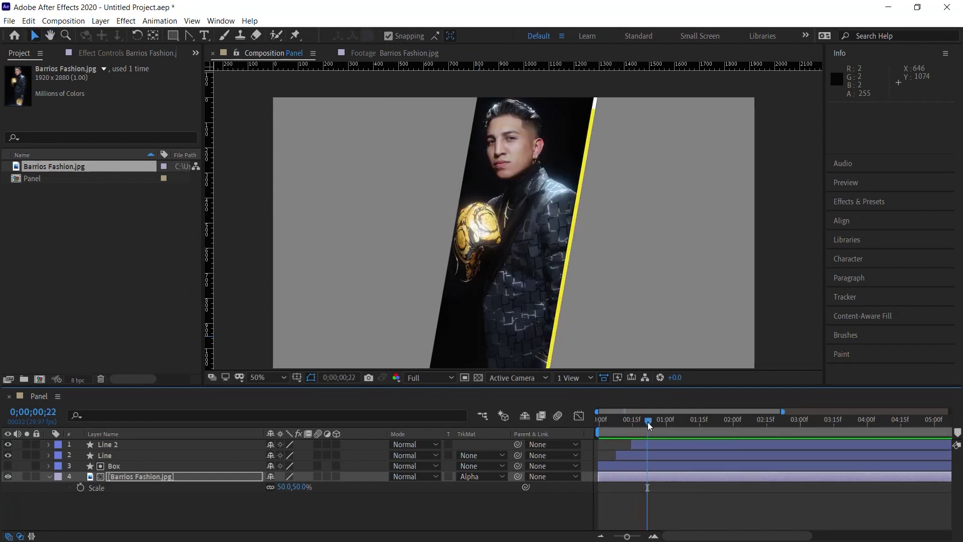
left_click(647, 421)
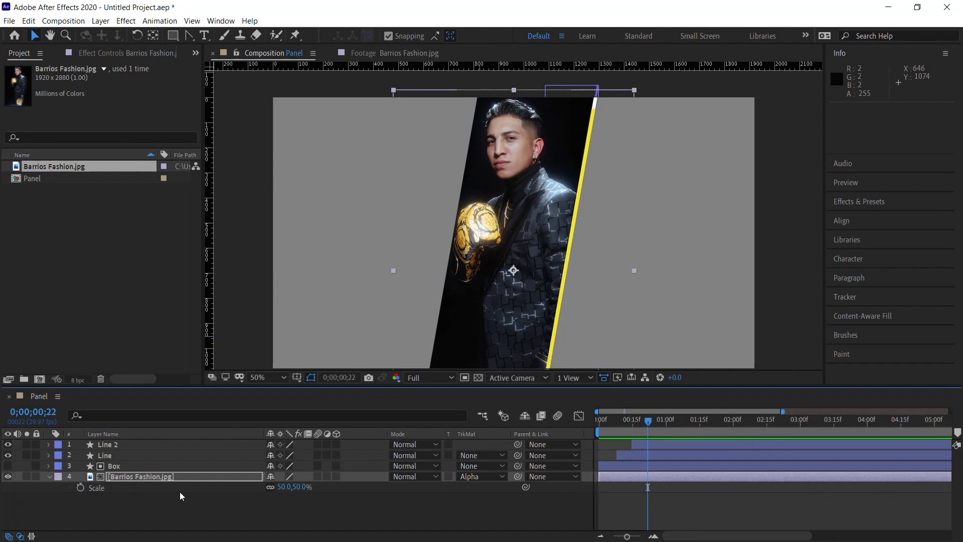
left_click(101, 21)
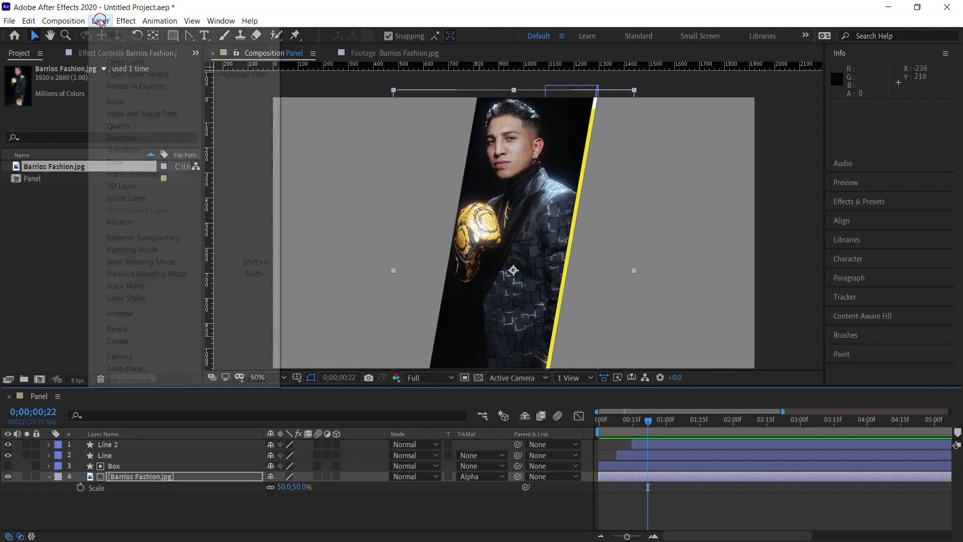
Add a null object named Scale at the top of the layer stack.
mouse_move(175, 35)
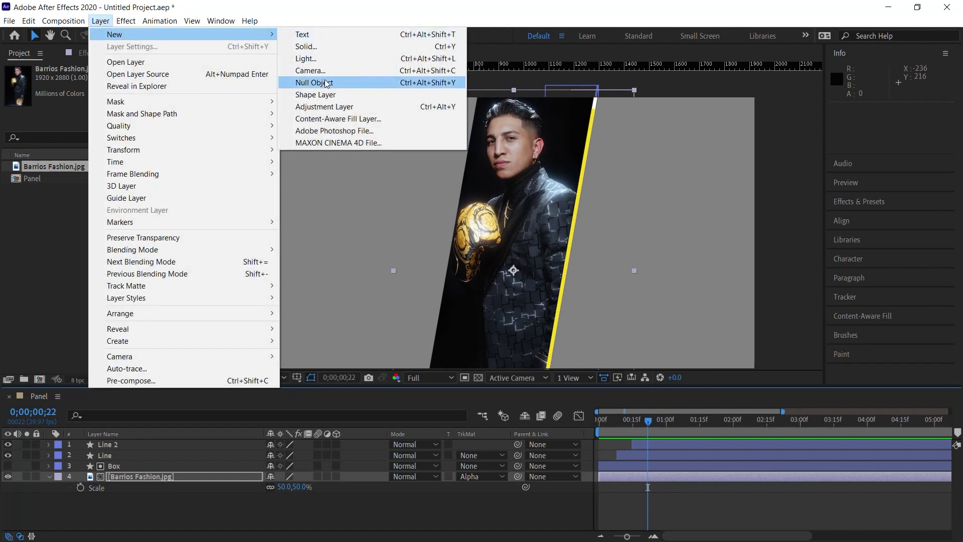
left_click(353, 86)
left_click_drag(129, 476, 123, 441)
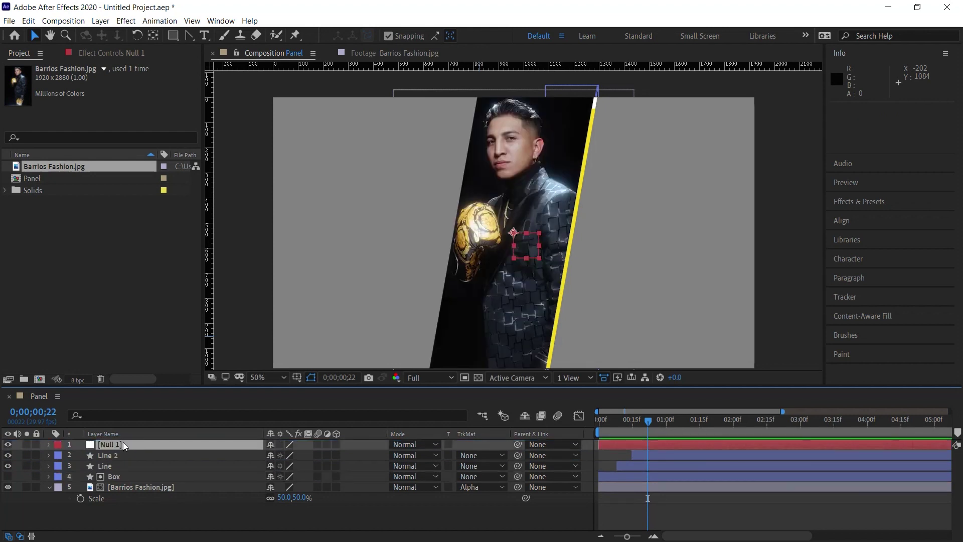
key("Return")
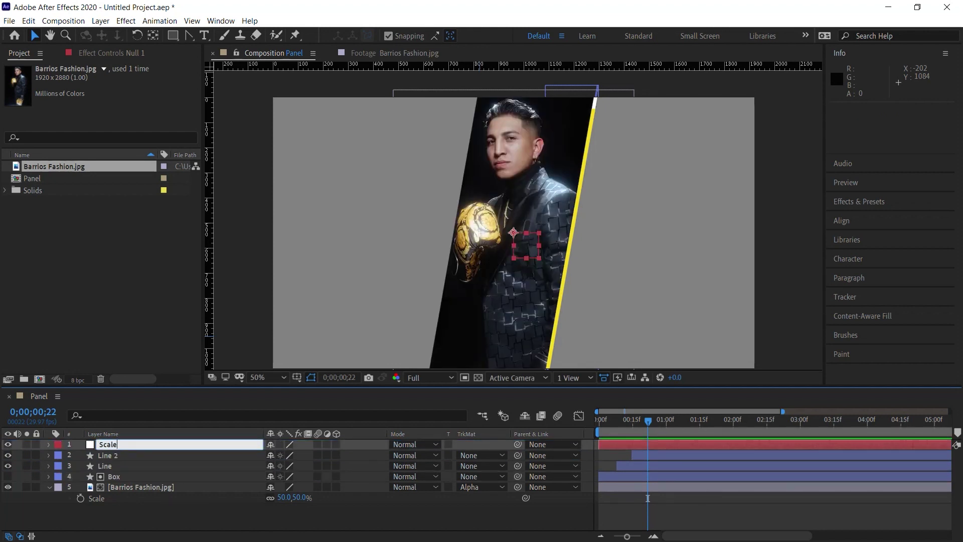
key("Return")
key("s")
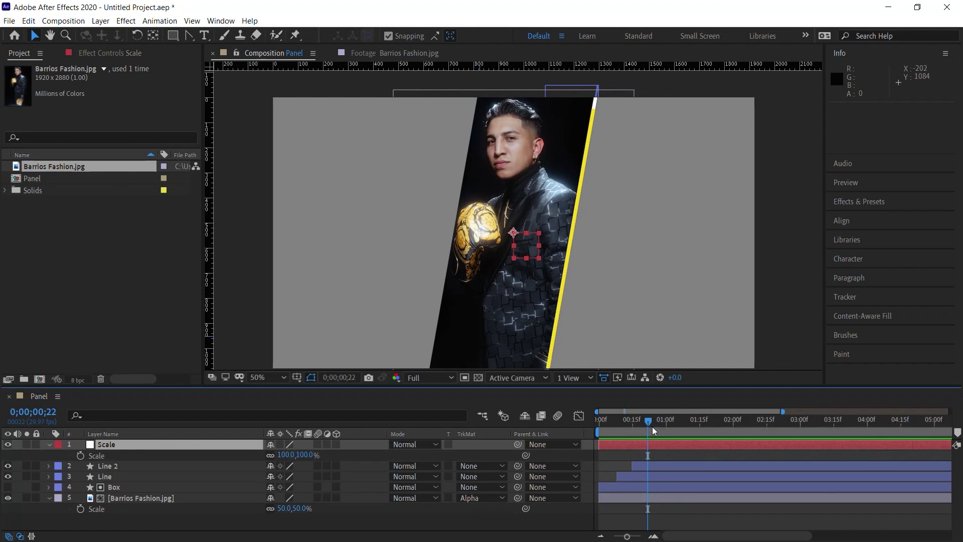
Keyframe the Scale null from 50% at the first frame to 100% at frame 10.
left_click_drag(650, 420, 582, 423)
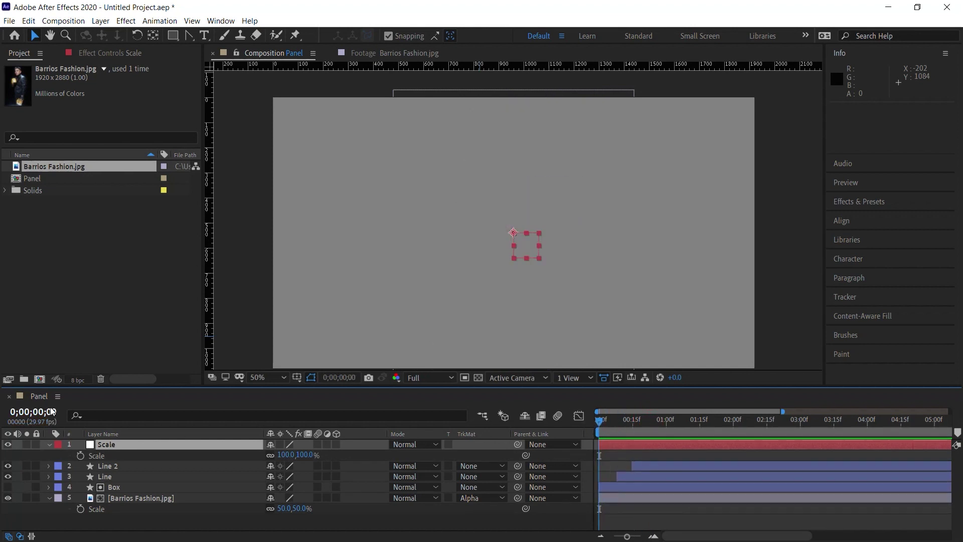
left_click(80, 454)
left_click(285, 454)
type("50")
key("Return")
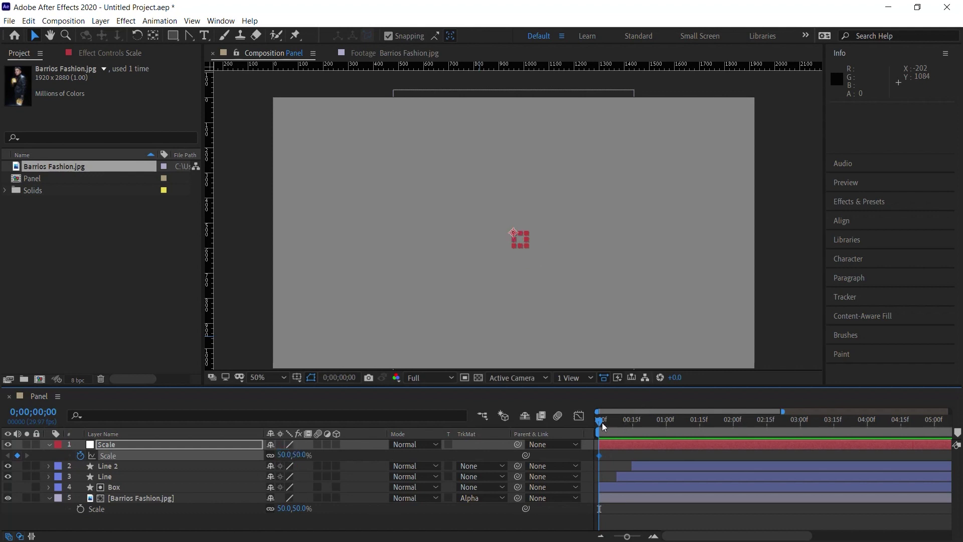
key("space")
left_click_drag(783, 411, 678, 411)
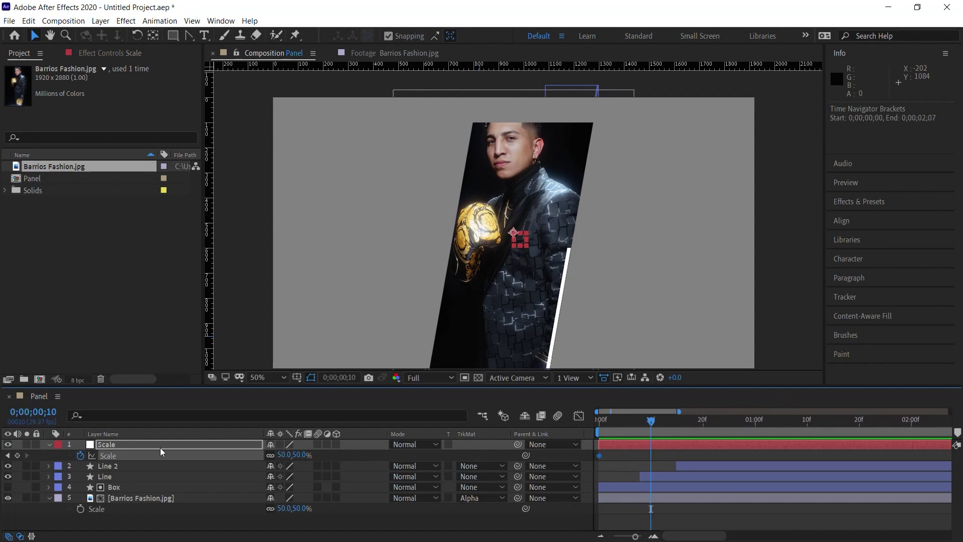
type("100")
key("Return")
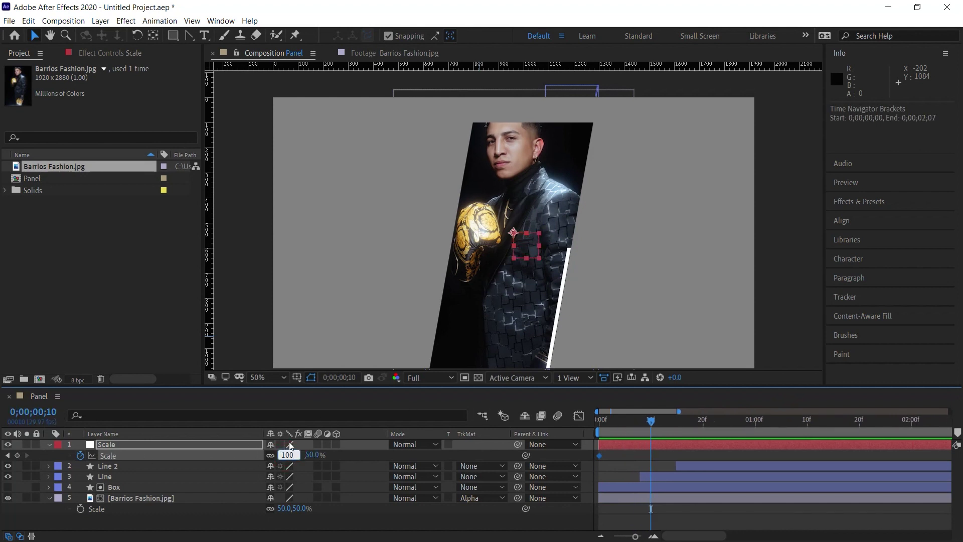
left_click_drag(602, 459, 587, 462)
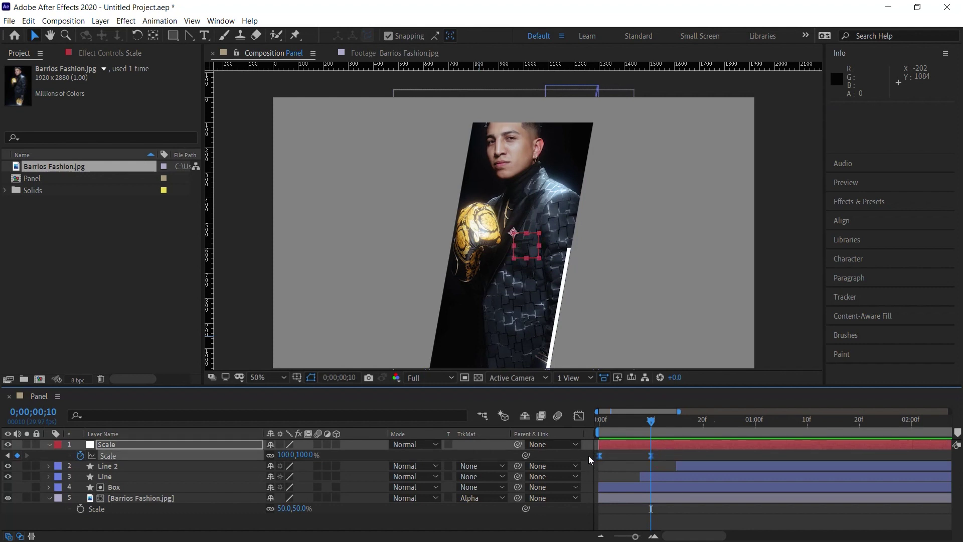
left_click(145, 497)
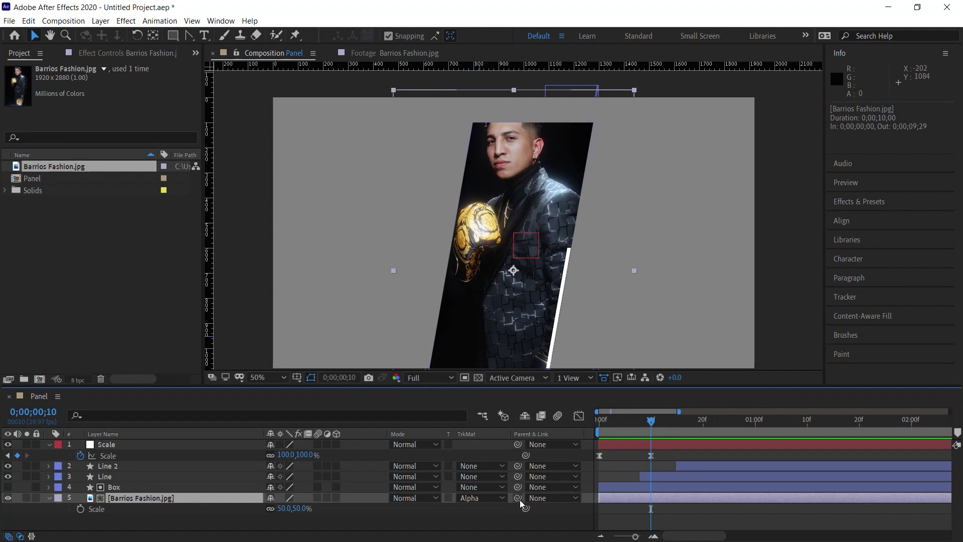
Parent Barrios Fashion.jpg to the Scale null and preview the photo growing in.
left_click_drag(518, 499, 138, 446)
key("space")
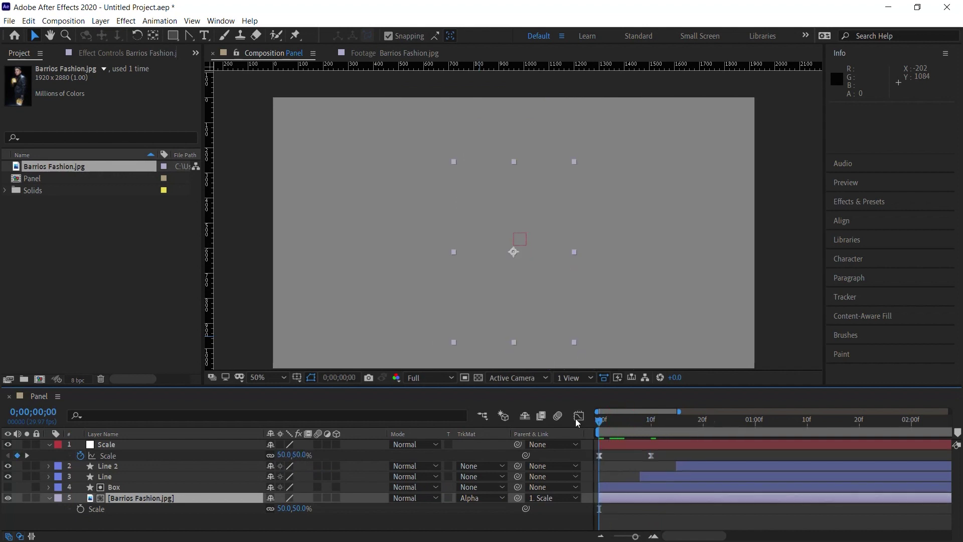
left_click(650, 420)
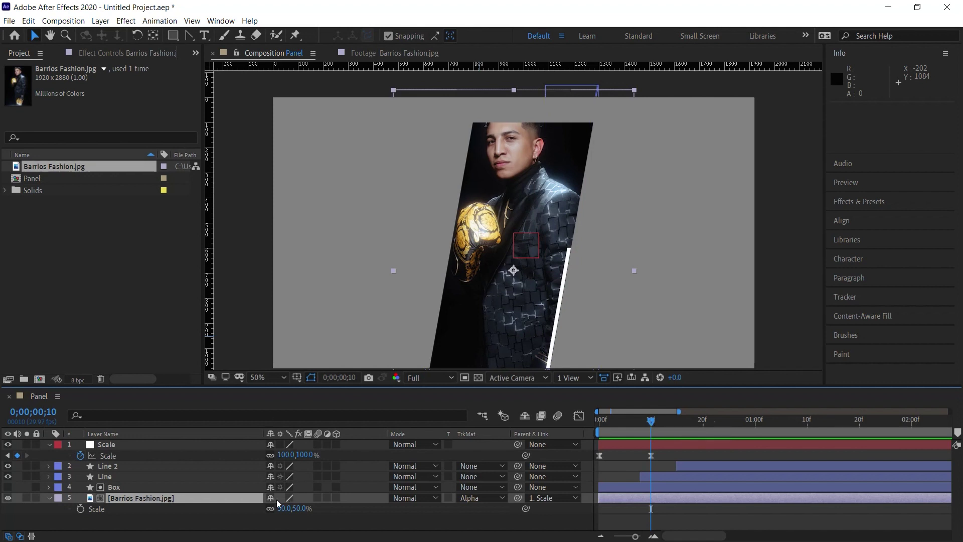
Try a larger photo size and a lower position in the panel, previewing the reveal.
mouse_move(297, 509)
left_mouse_down()
mouse_move(321, 510)
mouse_move(300, 508)
mouse_move(311, 508)
left_mouse_up()
left_click_drag(612, 424, 572, 430)
key("space")
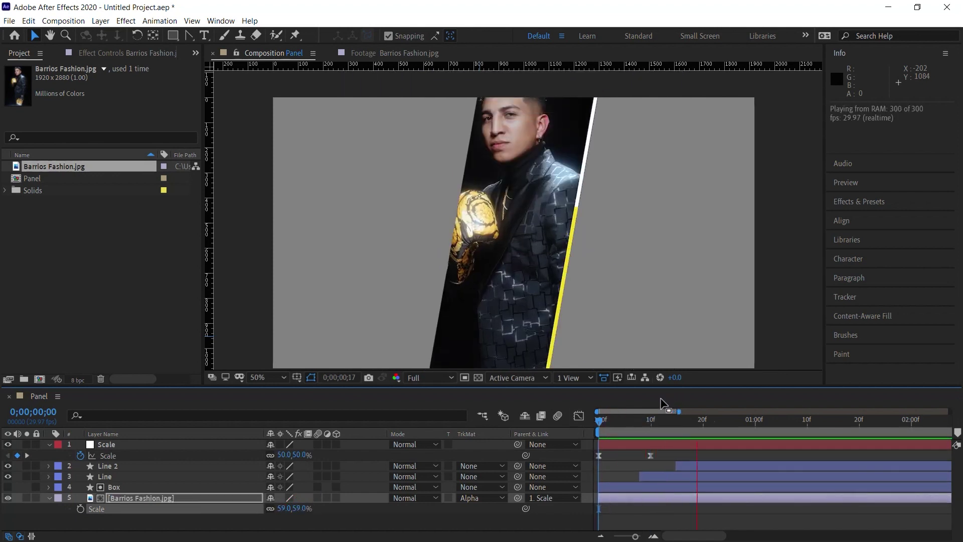
left_click(544, 240)
left_click_drag(545, 242, 545, 269)
key("space")
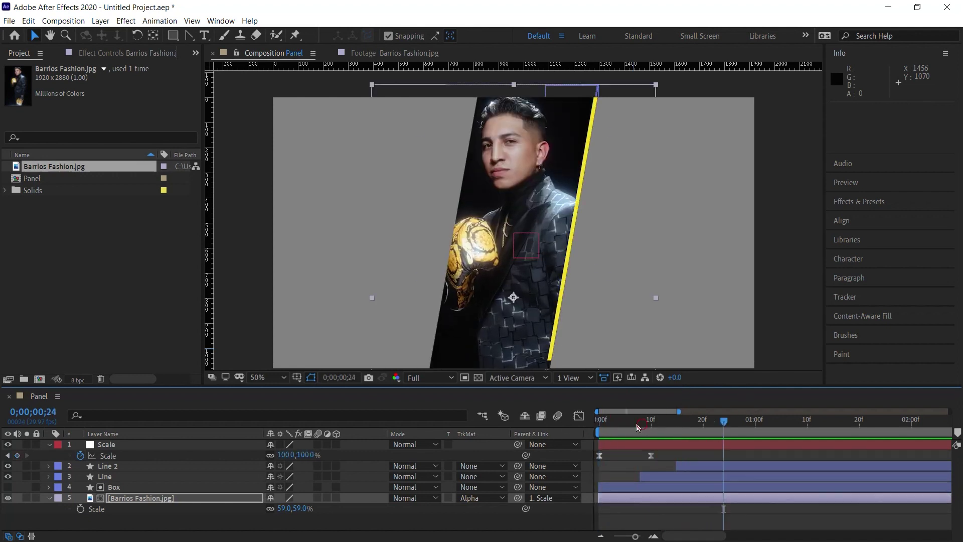
key("space")
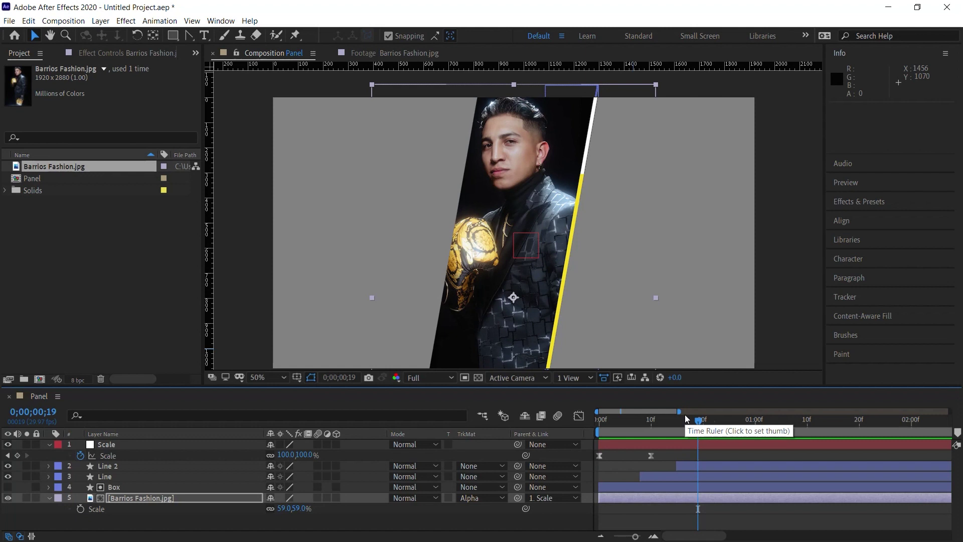
Set the photo's Scale to 55%, nudge its position, and replay from the first frame.
left_click(285, 509)
type("55")
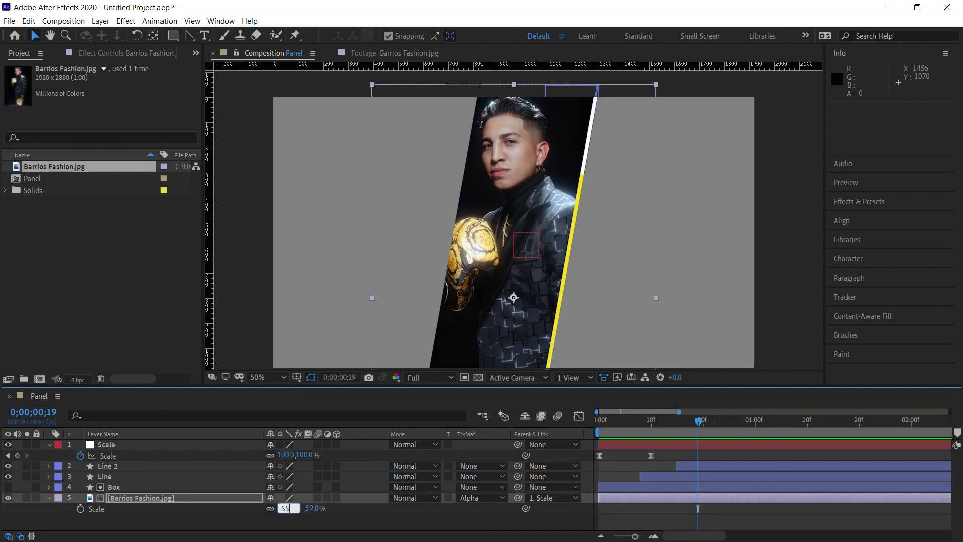
key("Return")
mouse_move(557, 173)
left_mouse_down()
mouse_move(555, 158)
mouse_move(563, 185)
left_mouse_up()
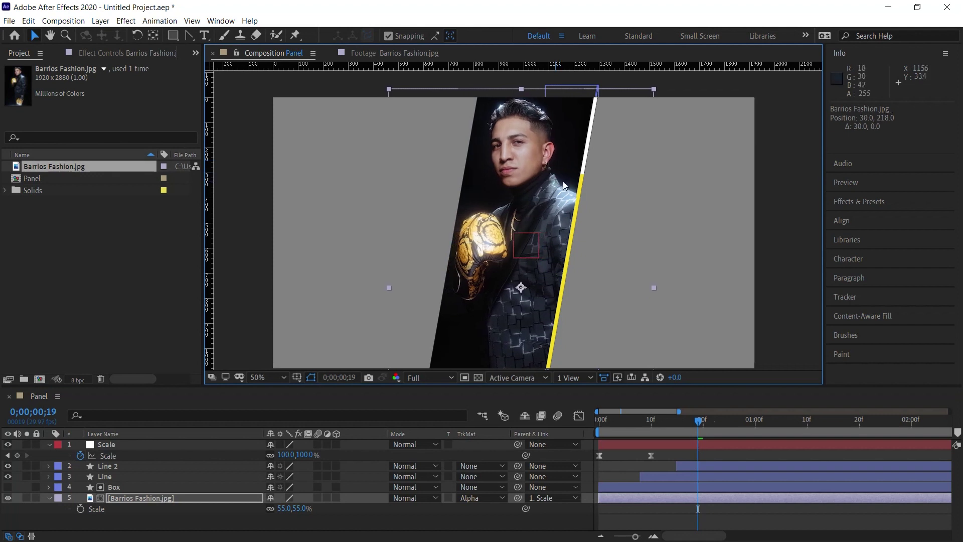
key("Home")
key("space")
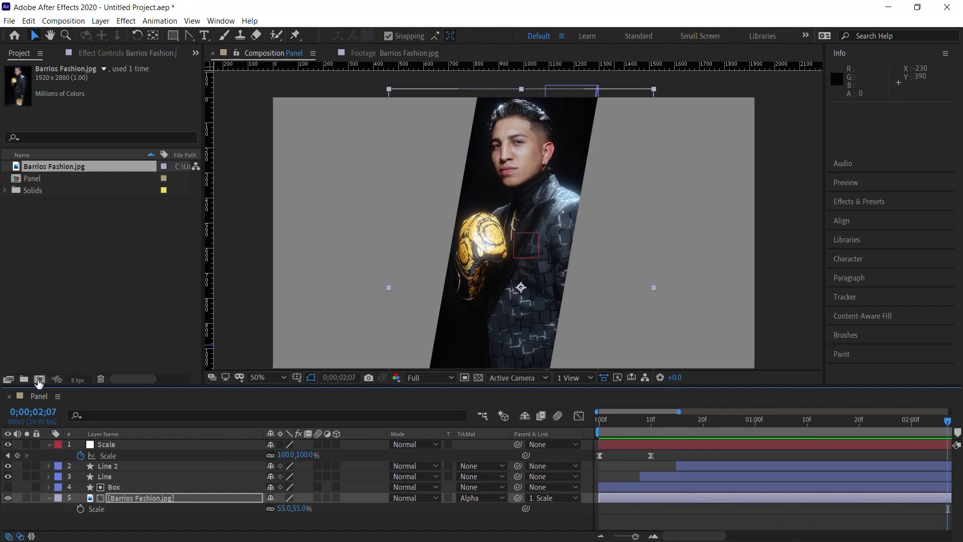
Create a new HDTV 1080 29.97 composition named Name.
left_click(39, 379)
type("Name")
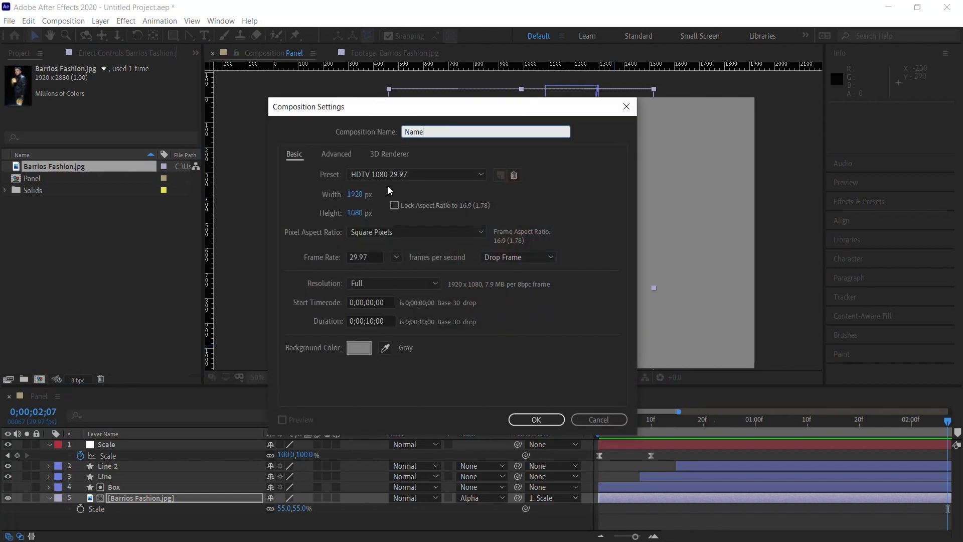
left_click(403, 177)
left_click(415, 422)
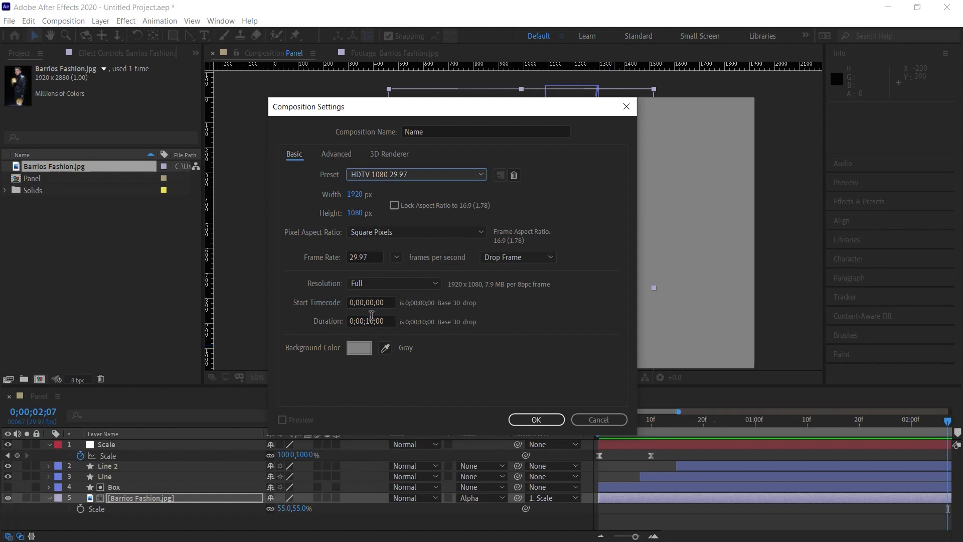
left_click_drag(367, 321, 451, 318)
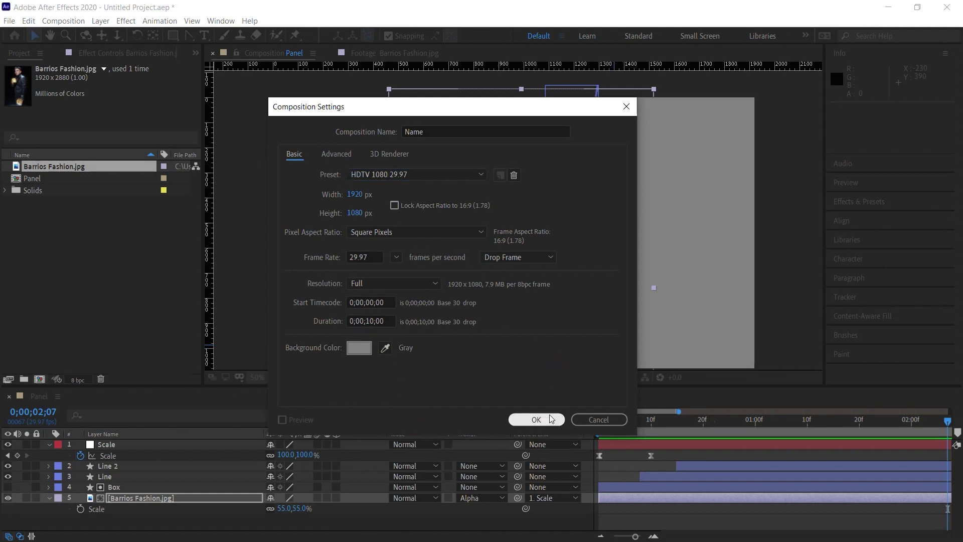
left_click(536, 419)
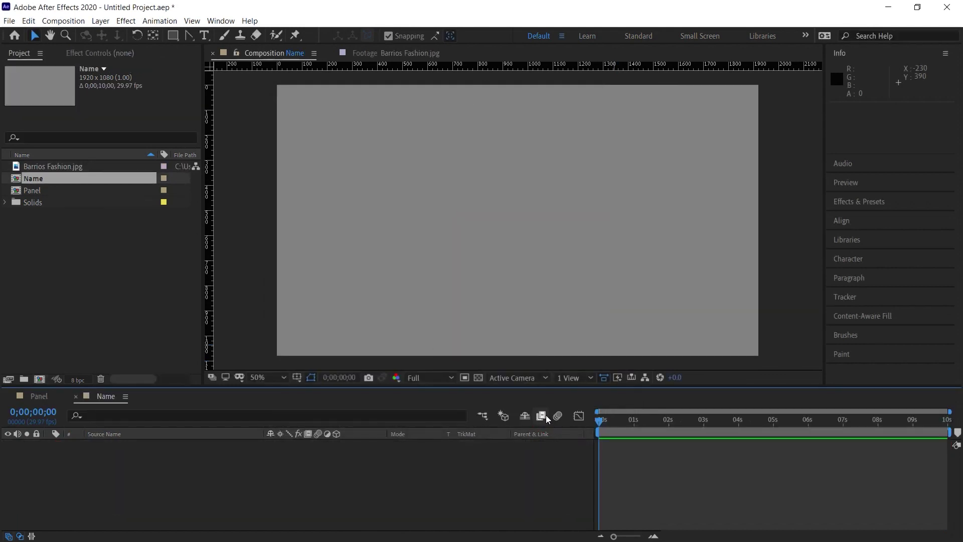
Add a full-composition rectangle shape with no stroke and a pure black fill.
left_click(173, 36)
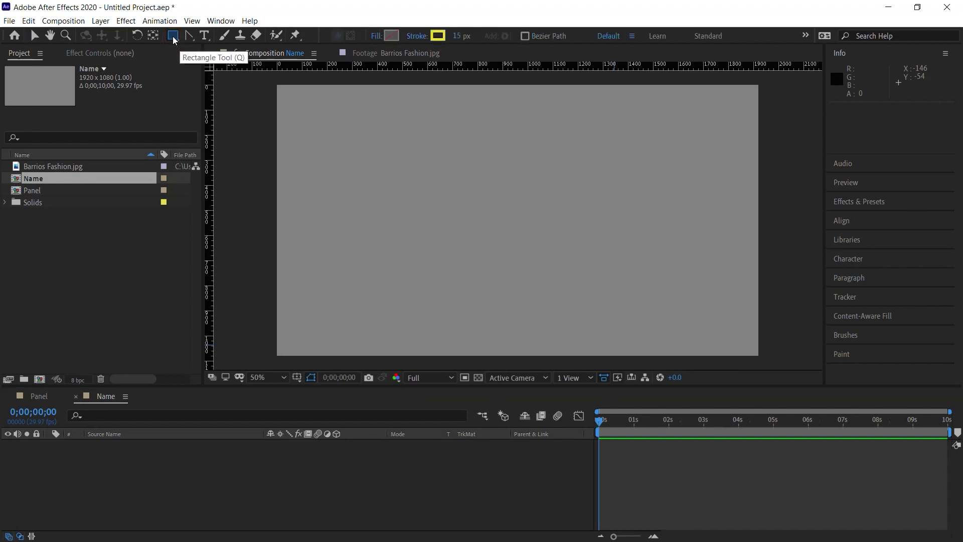
double_click(173, 37)
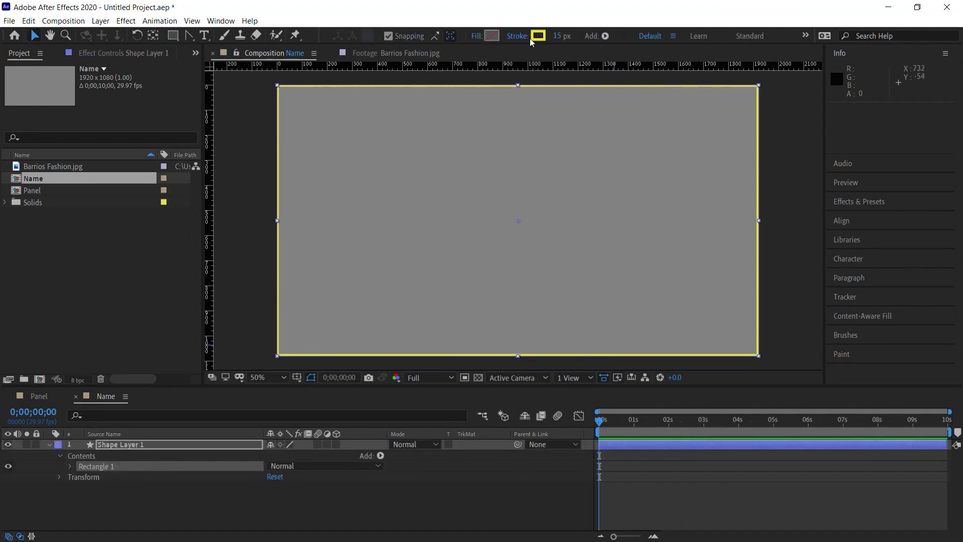
left_click(518, 37)
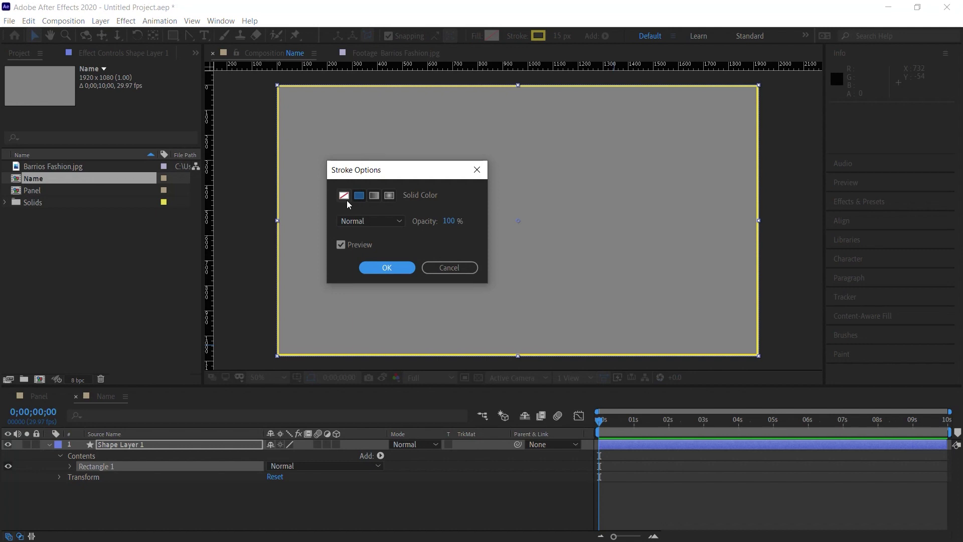
left_click(344, 196)
left_click(385, 268)
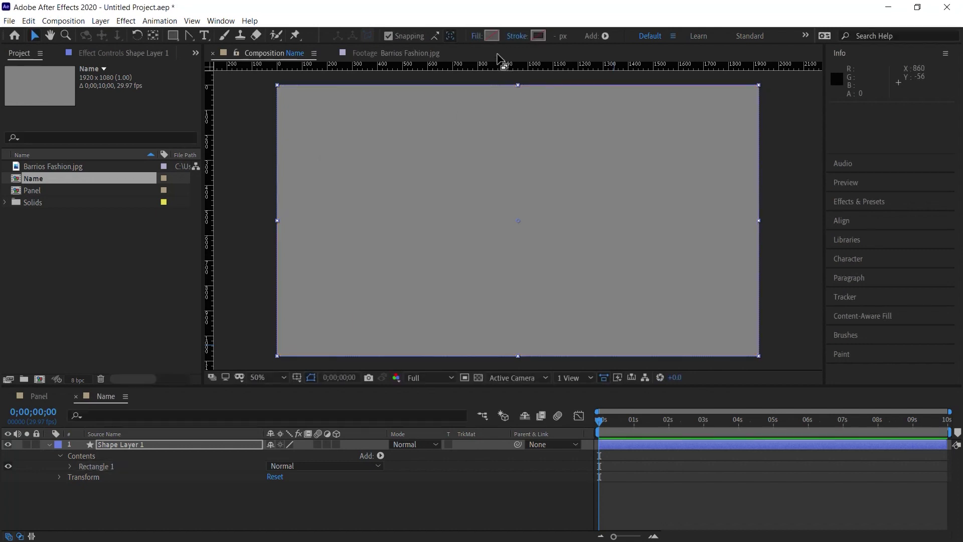
left_click(491, 36)
left_click(660, 326)
left_click(622, 372)
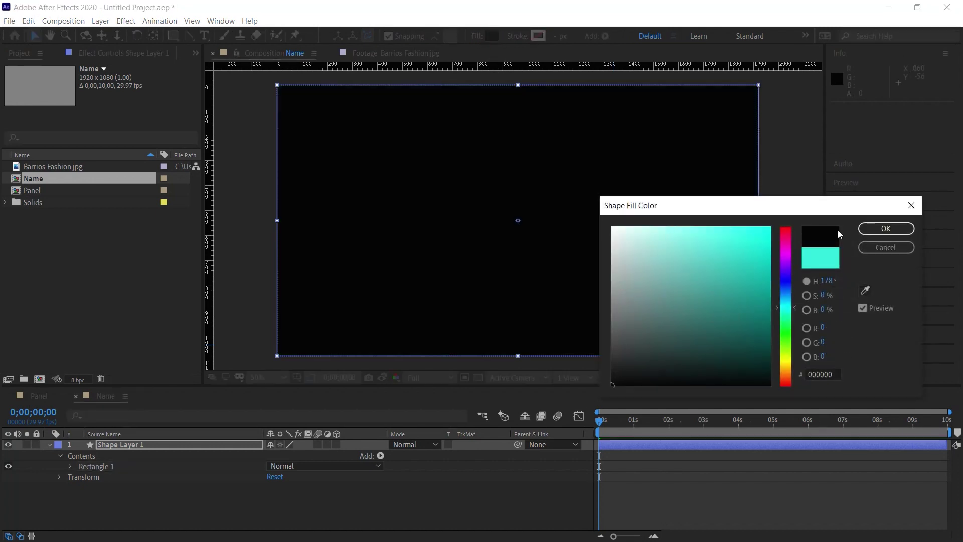
left_click(878, 231)
Rename the shape layer to Box.
left_click(113, 446)
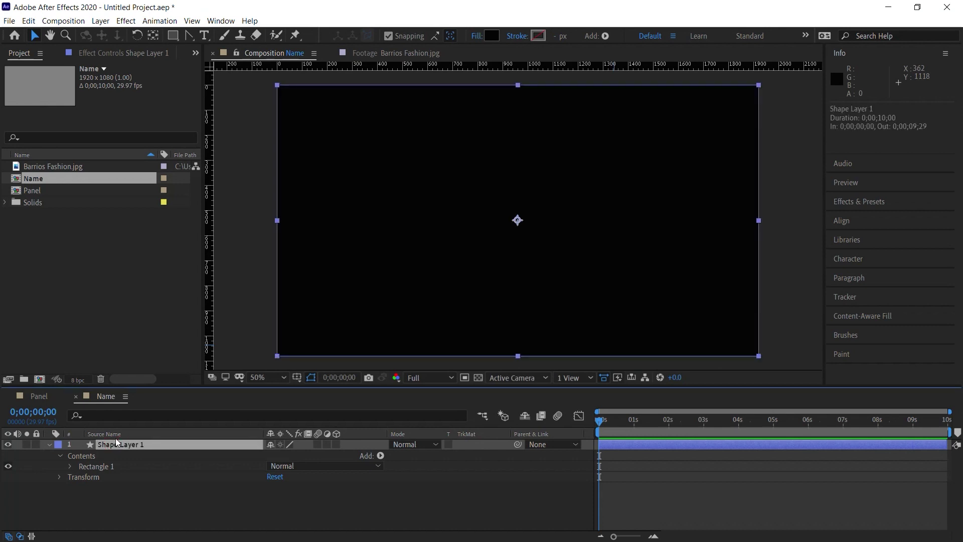
key("Return")
type("Box")
key("Return")
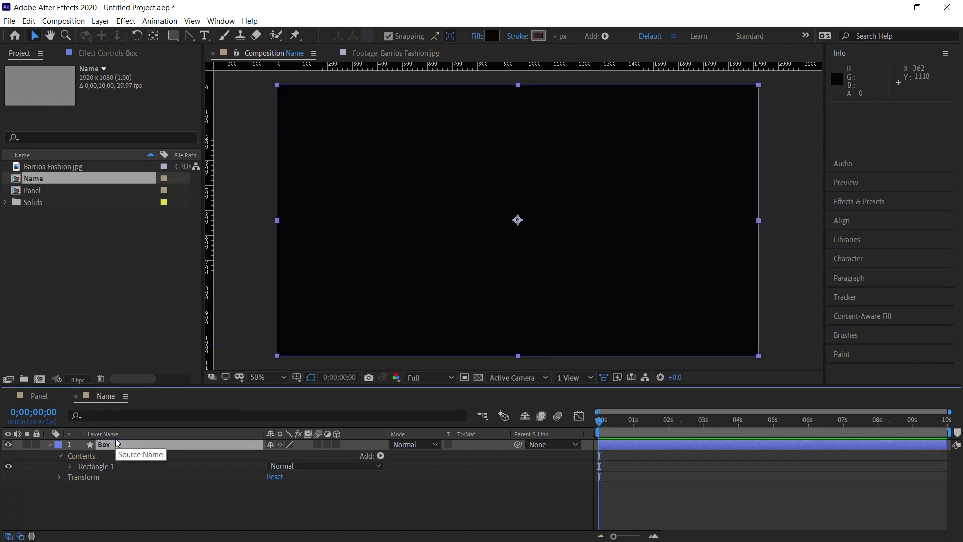
Set the Box rectangle path Size to 500 × 100.
double_click(101, 470)
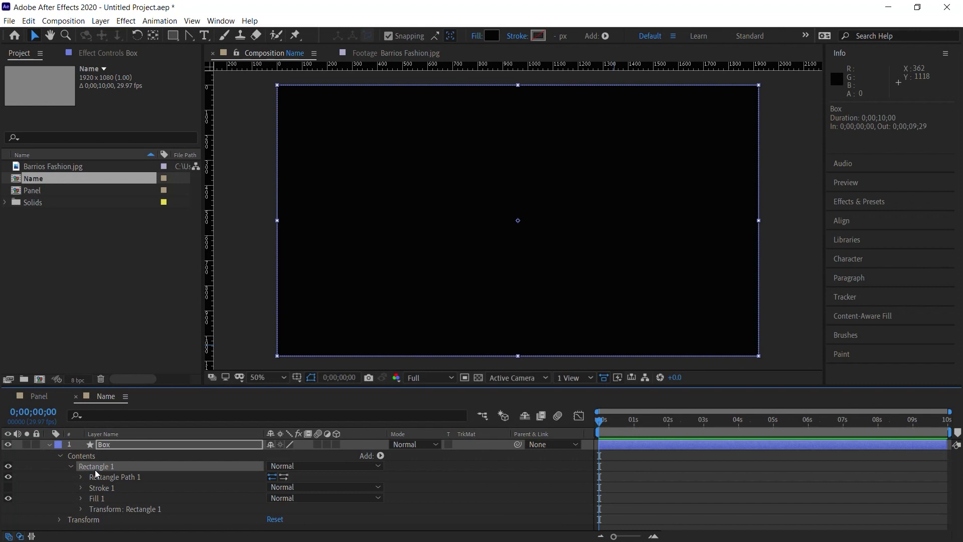
double_click(123, 478)
left_click(179, 489)
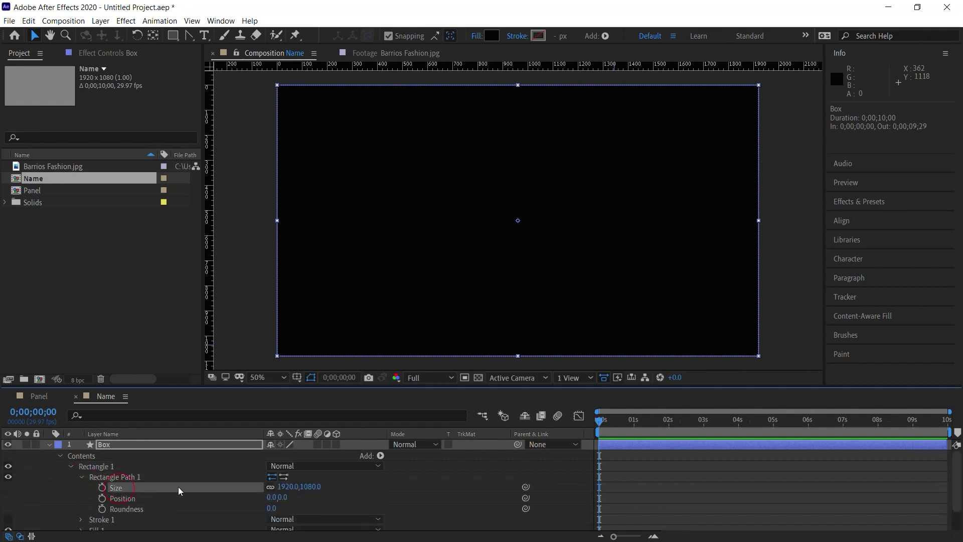
left_click(285, 486)
type("500")
key("Tab")
type("100")
key("Return")
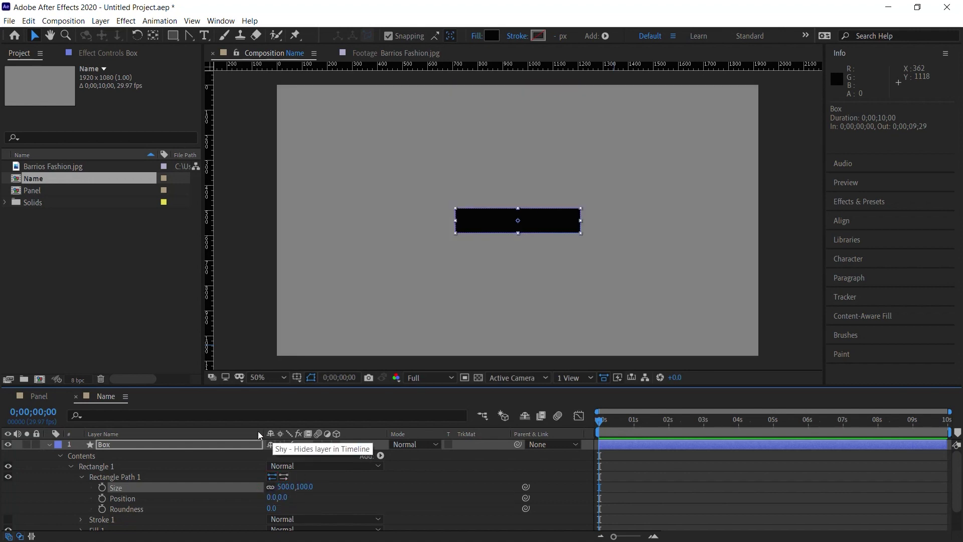
left_click(122, 444)
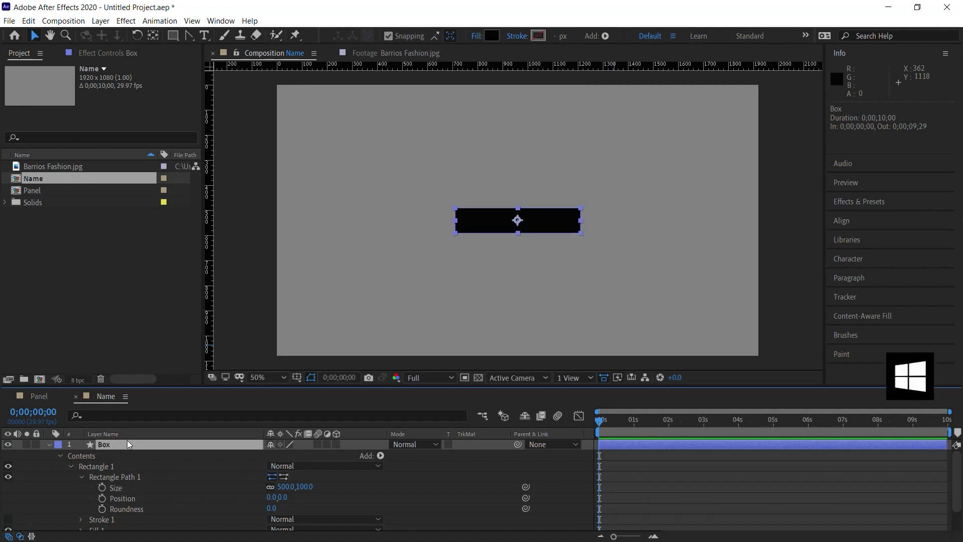
key("y")
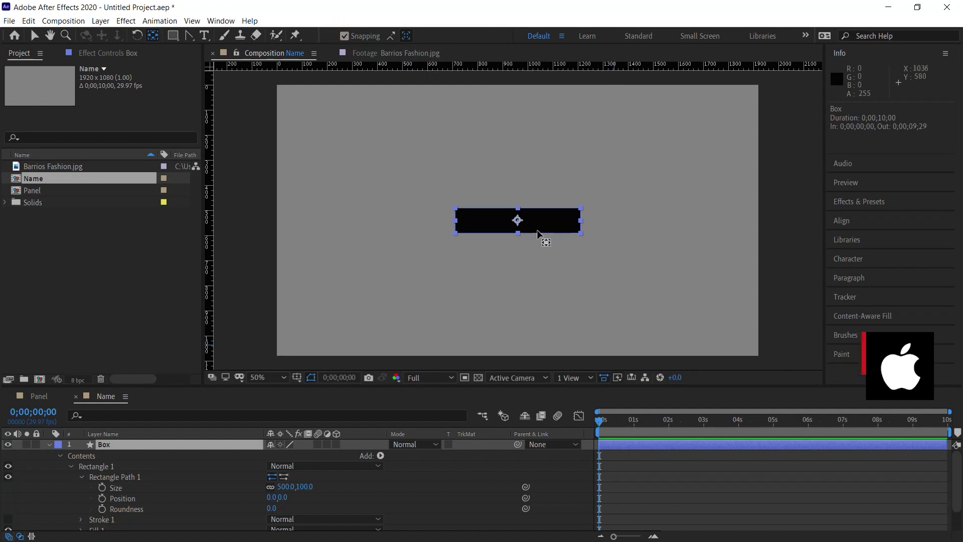
Move the Box anchor point to its bottom-left corner and reveal its Scale.
left_click_drag(518, 220, 454, 232)
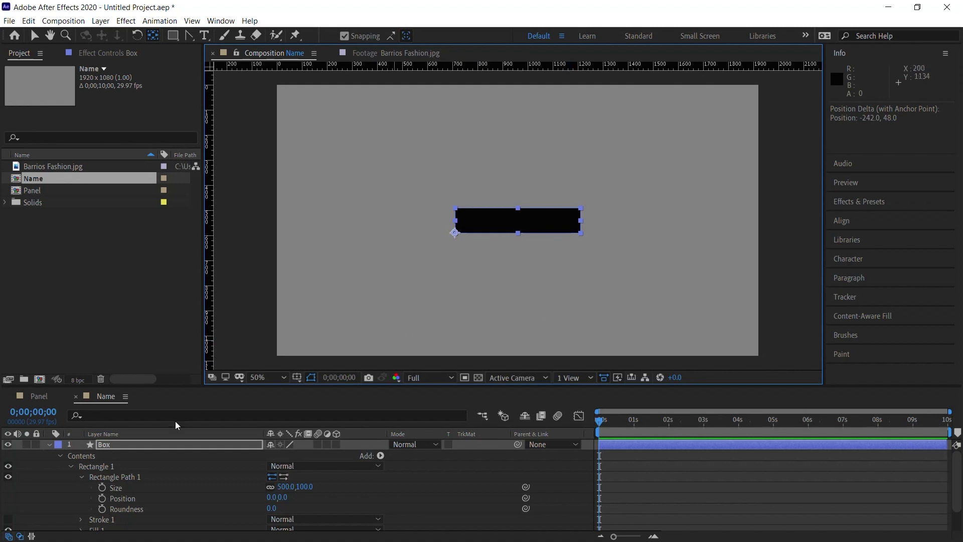
left_click(161, 443)
key("s")
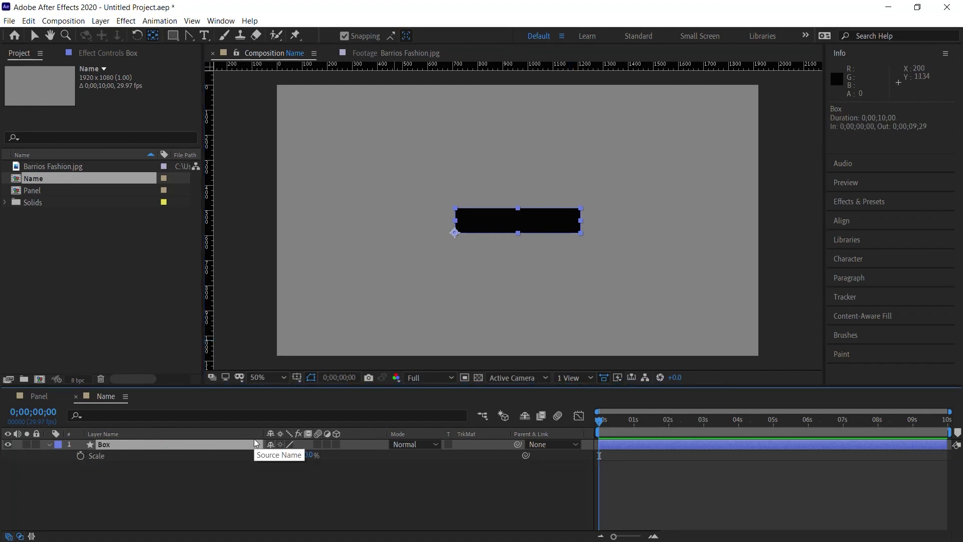
left_click_drag(604, 419, 620, 420)
left_click(601, 425)
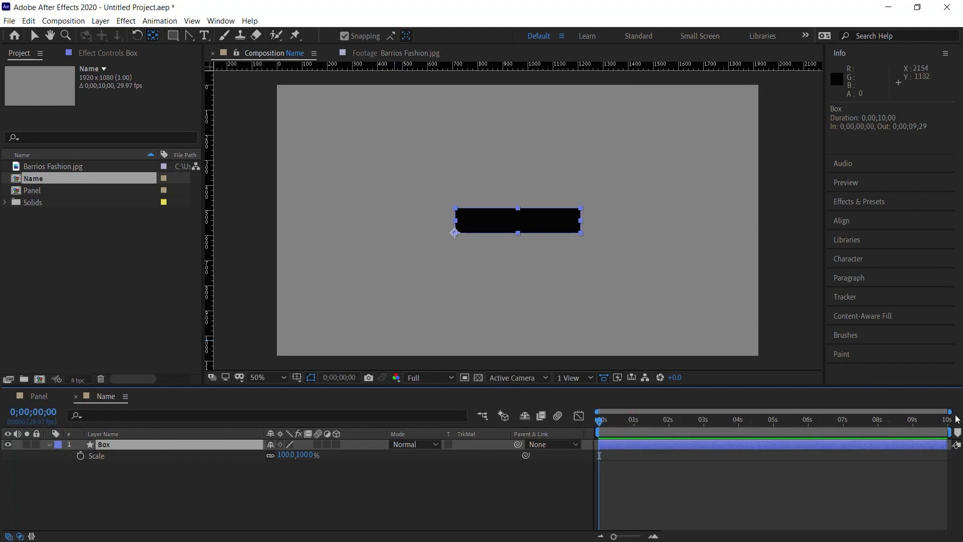
left_click_drag(949, 411, 691, 412)
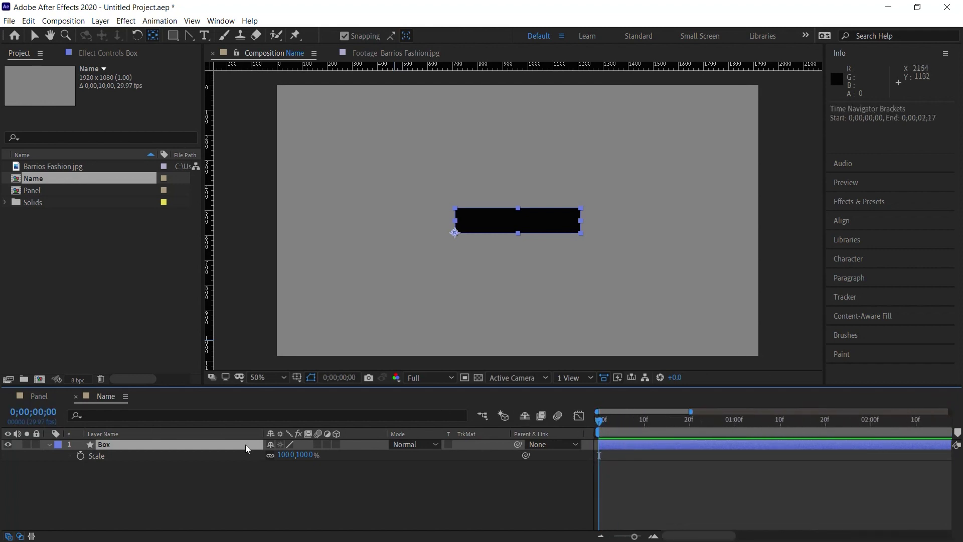
Unlink Box Scale and keyframe the width at 0% on frame 0.
left_click(269, 456)
left_click_drag(288, 457, 246, 456)
left_click(286, 455)
type("0")
key("Return")
left_click(80, 455)
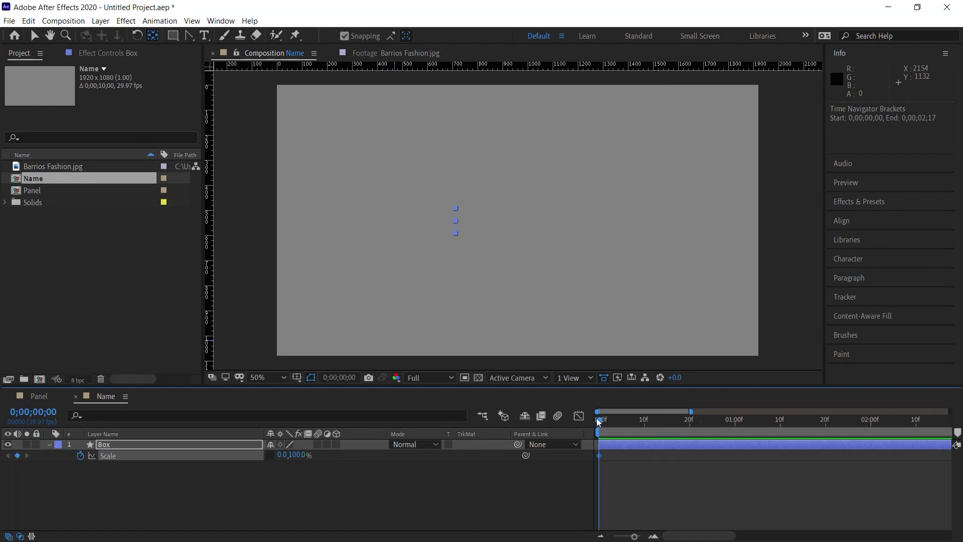
Keyframe the Scale width at 100% on frame 10 and preview the growth.
left_click_drag(599, 421, 643, 421)
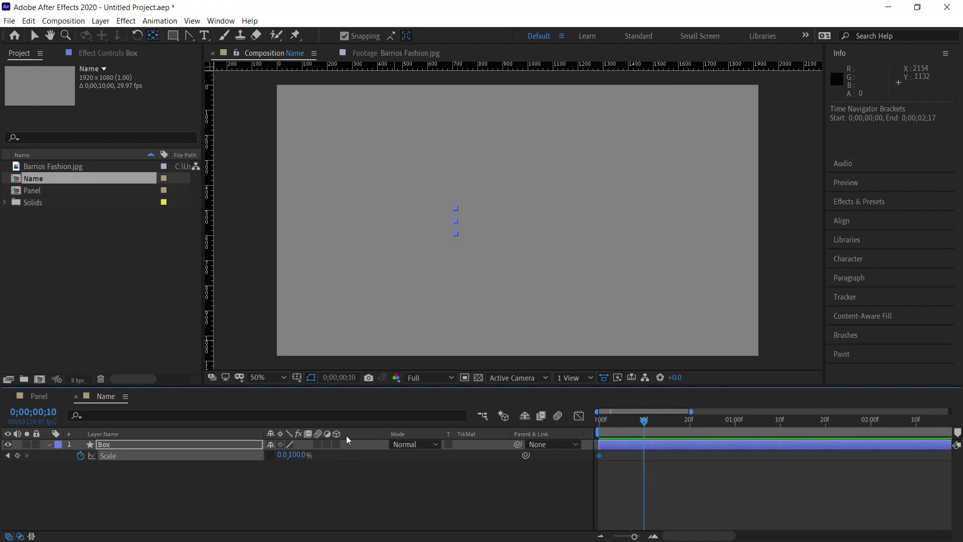
left_click(281, 455)
type("100")
key("Return")
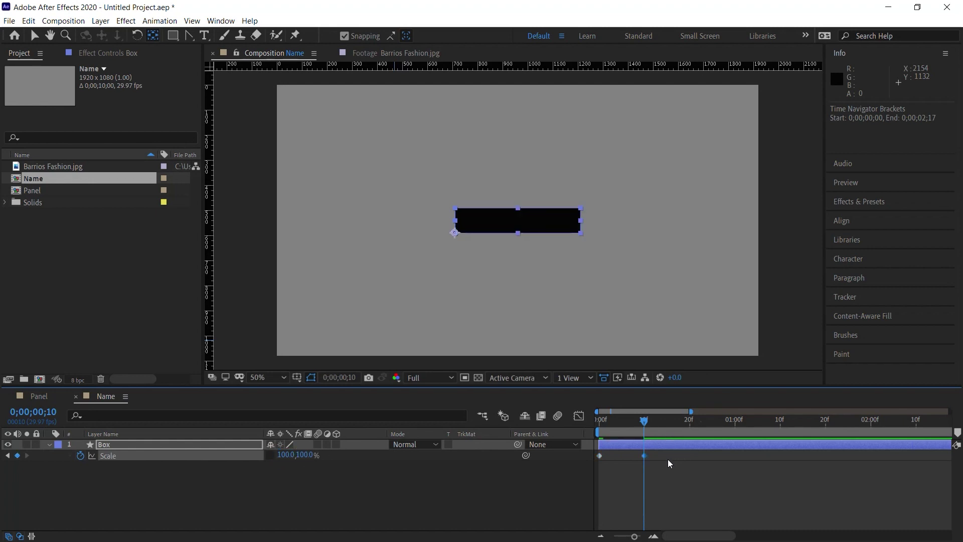
key("Home")
key("space")
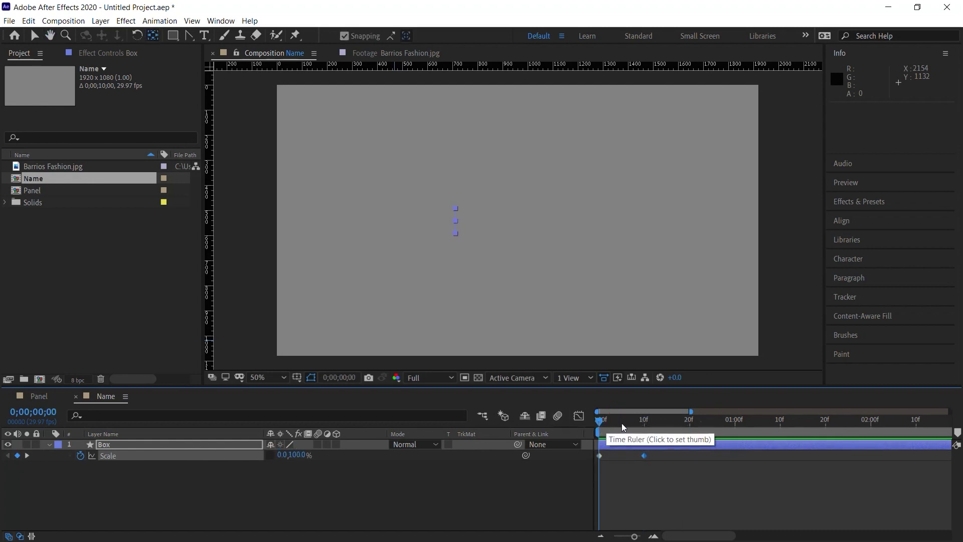
Apply Easy Ease to both Scale keyframes and preview the eased animation.
left_click_drag(688, 454, 564, 464)
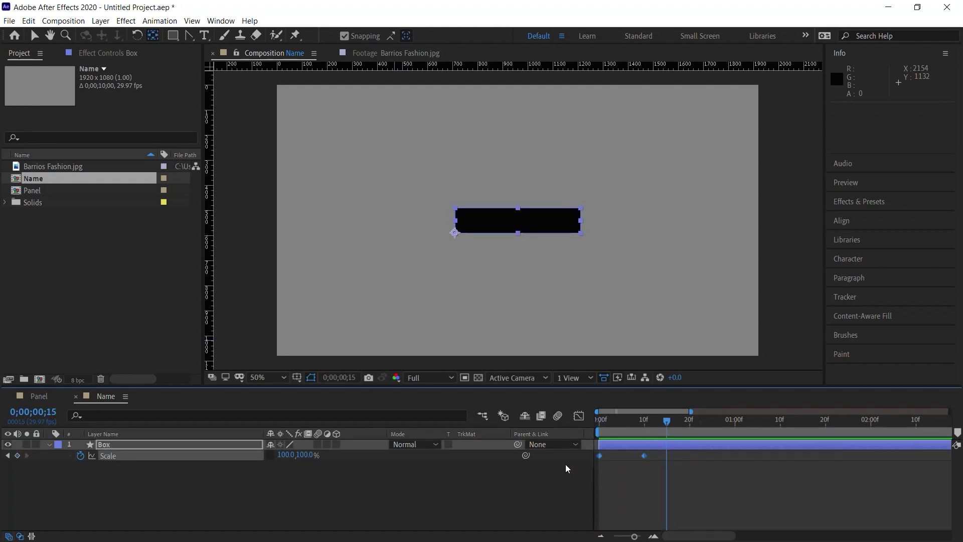
key("F9")
left_click_drag(606, 419, 597, 423)
key("space")
key("space")
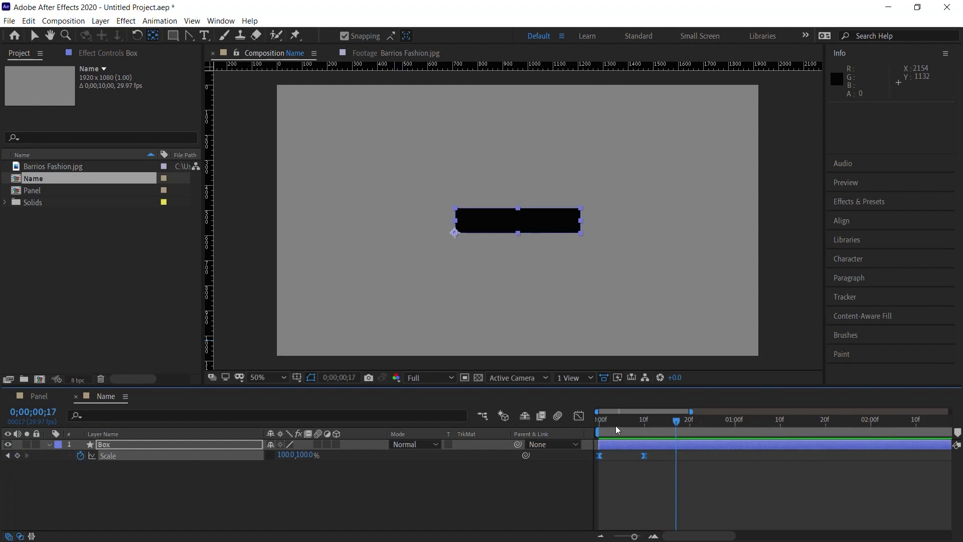
left_click(204, 35)
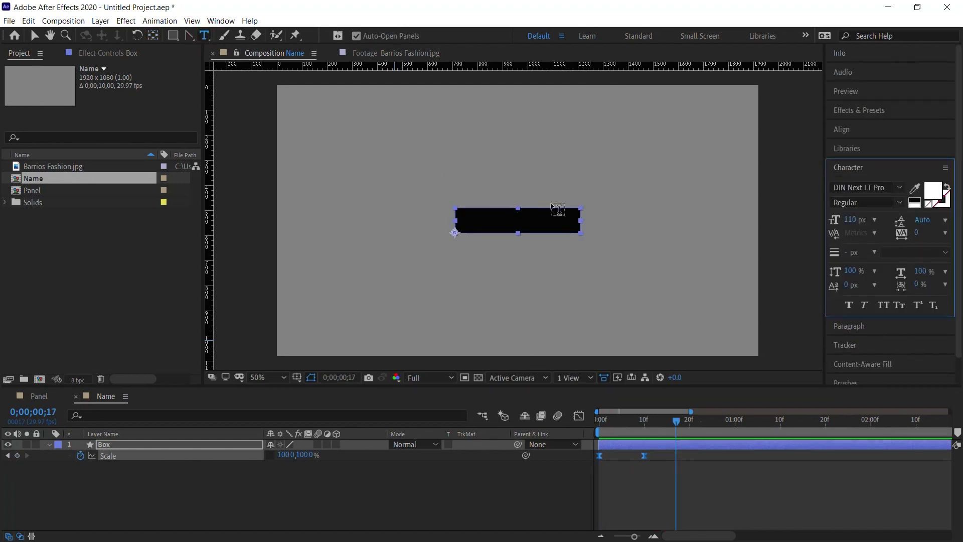
Type BARRIOS as a new text layer and move it onto the black box.
left_click(482, 185)
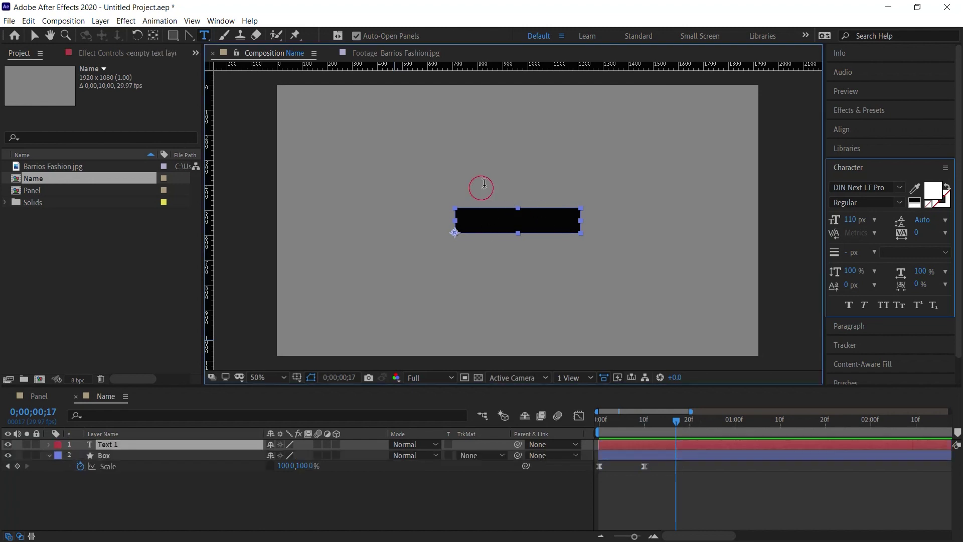
type("B")
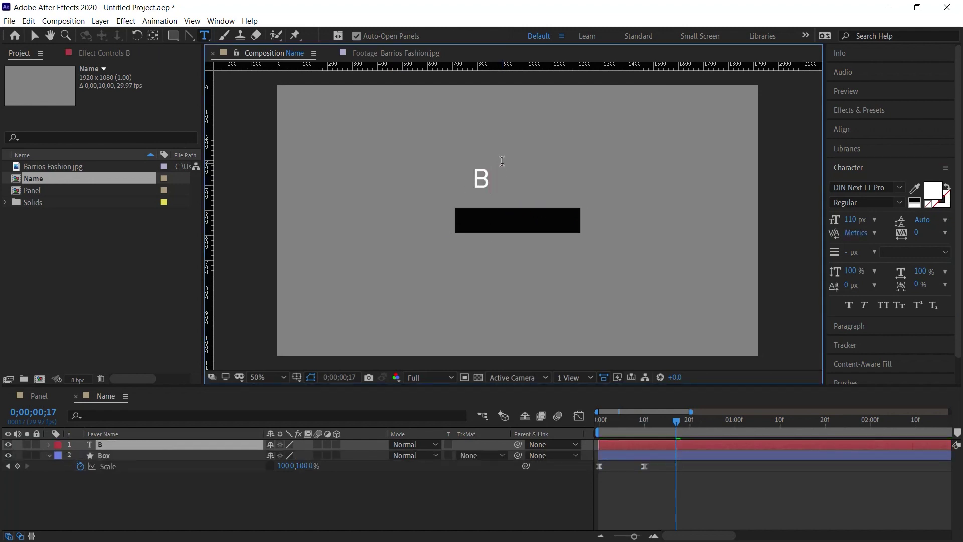
type("ARRIOS")
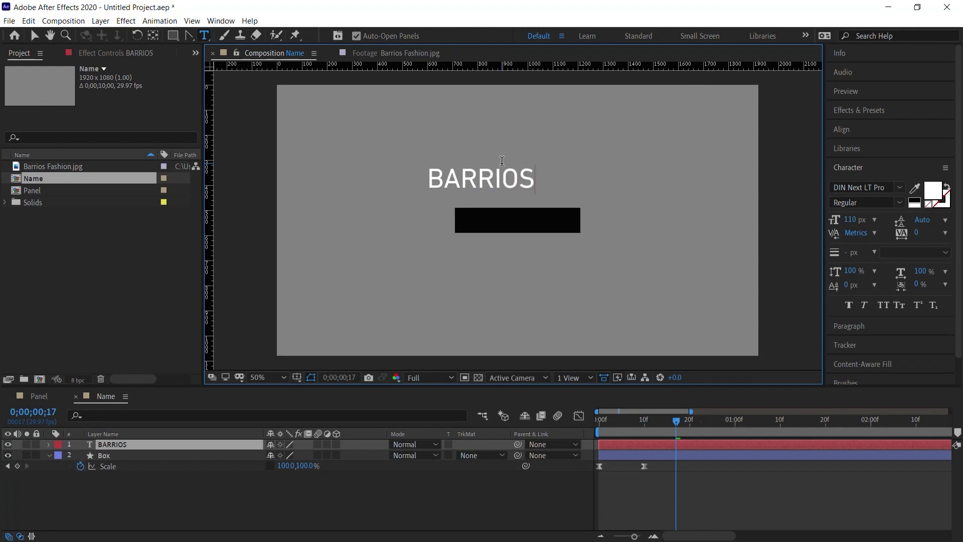
left_click(34, 36)
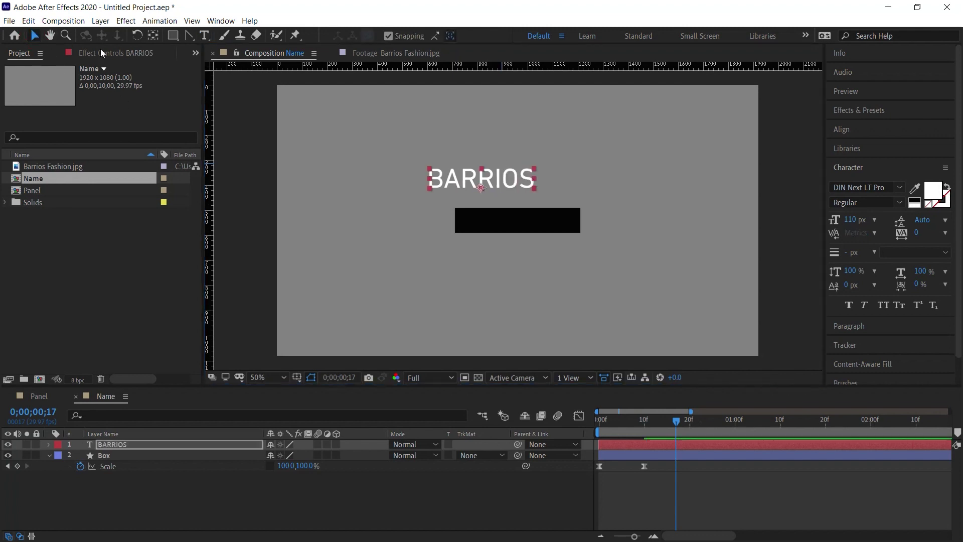
left_click_drag(511, 185, 545, 201)
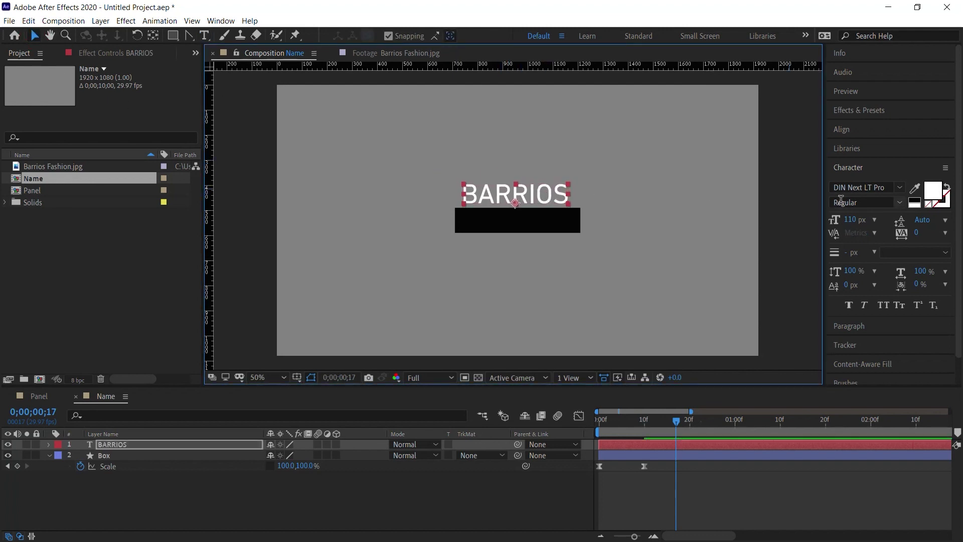
left_click_drag(825, 203, 800, 203)
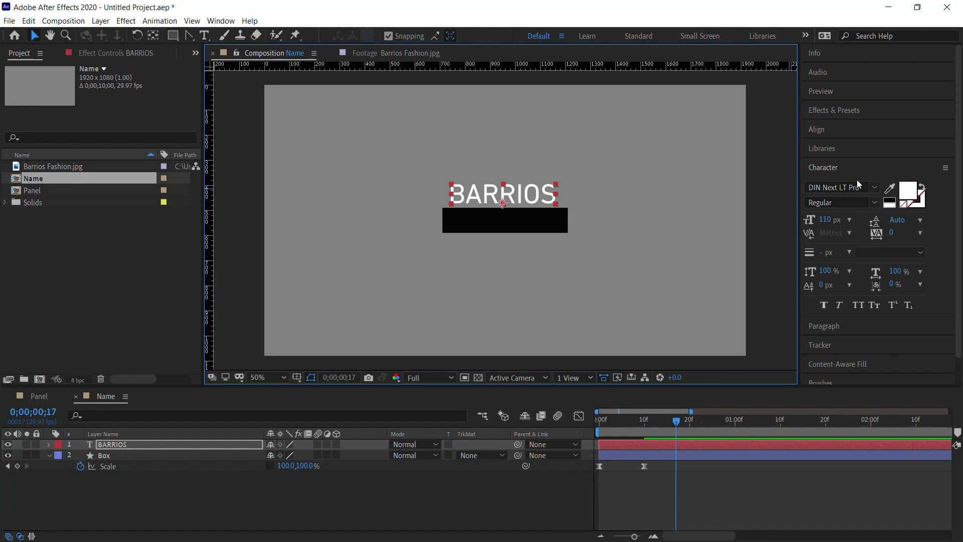
Make BARRIOS bold outline text with no fill and a thinner stroke.
left_click(875, 202)
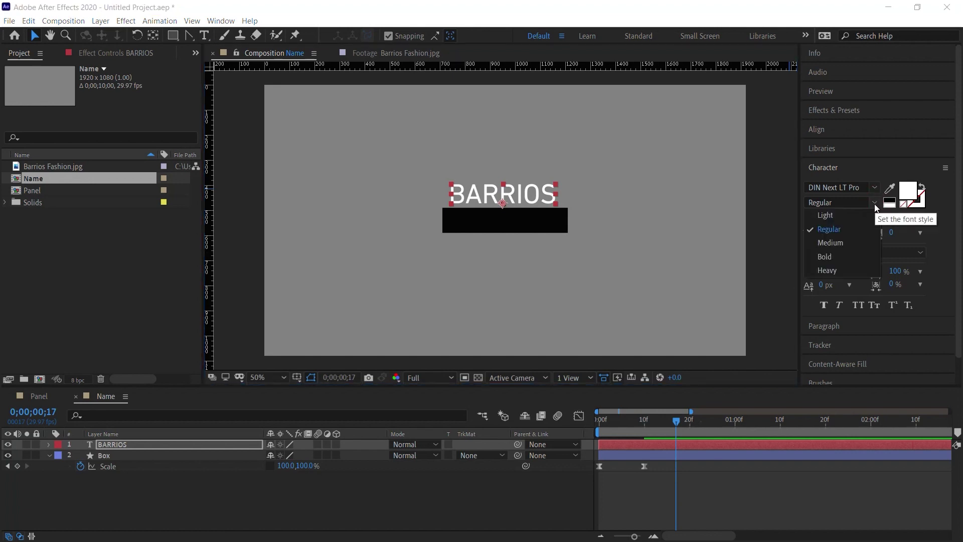
left_click(837, 255)
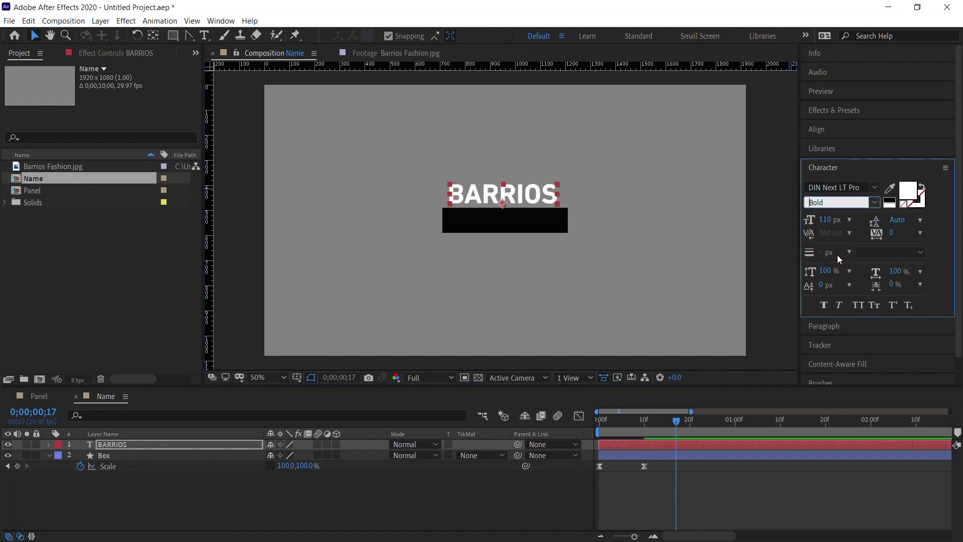
left_click(922, 188)
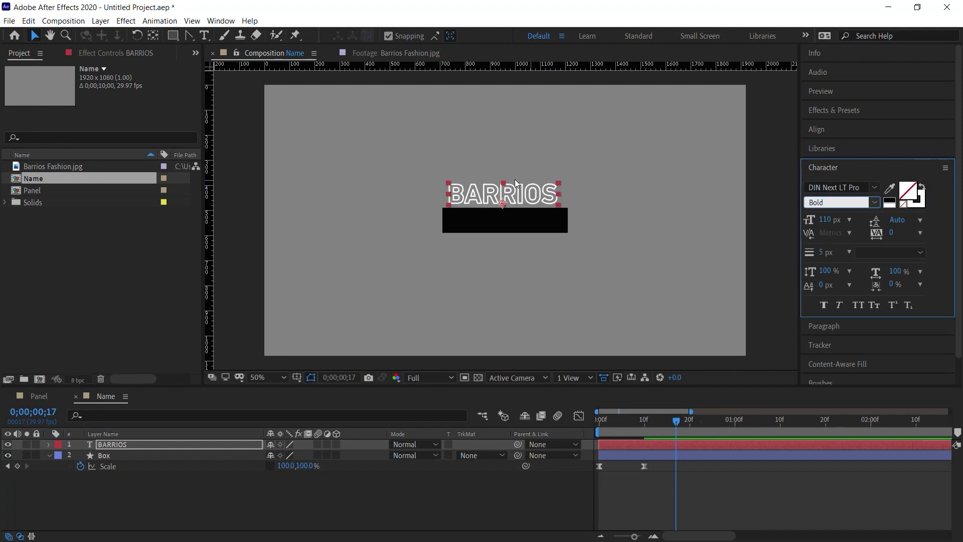
left_click_drag(823, 254, 818, 260)
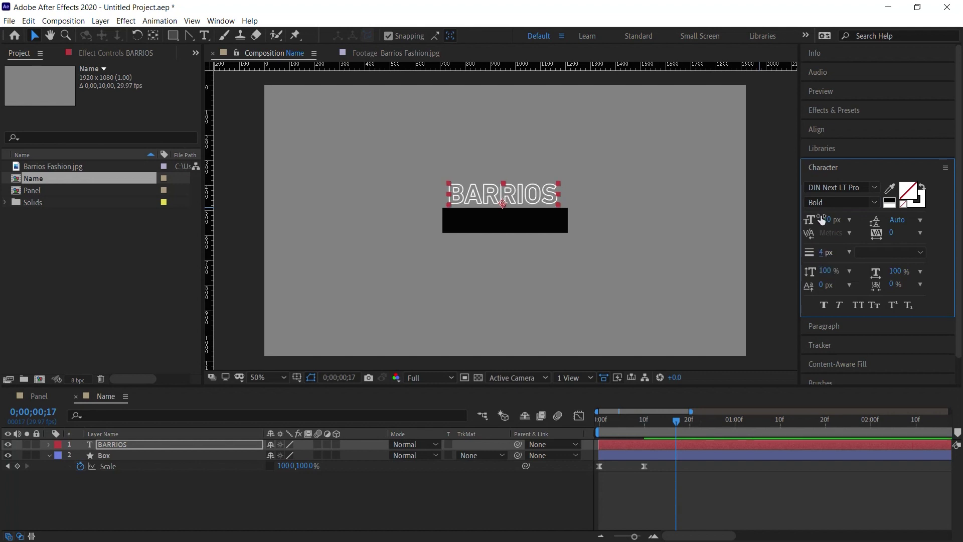
Centre BARRIOS horizontally and vertically in the composition.
left_click(817, 129)
left_click(834, 161)
left_click(900, 162)
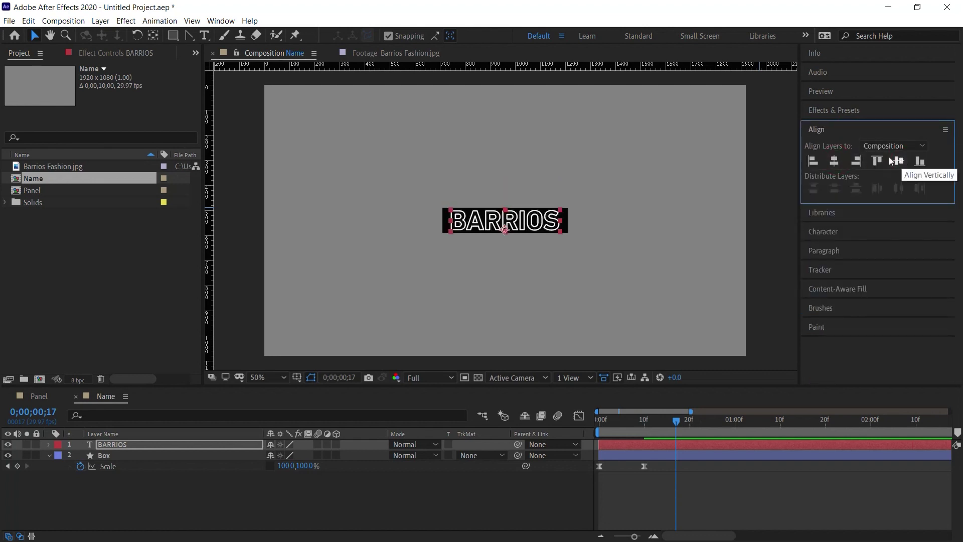
left_click_drag(690, 411, 682, 411)
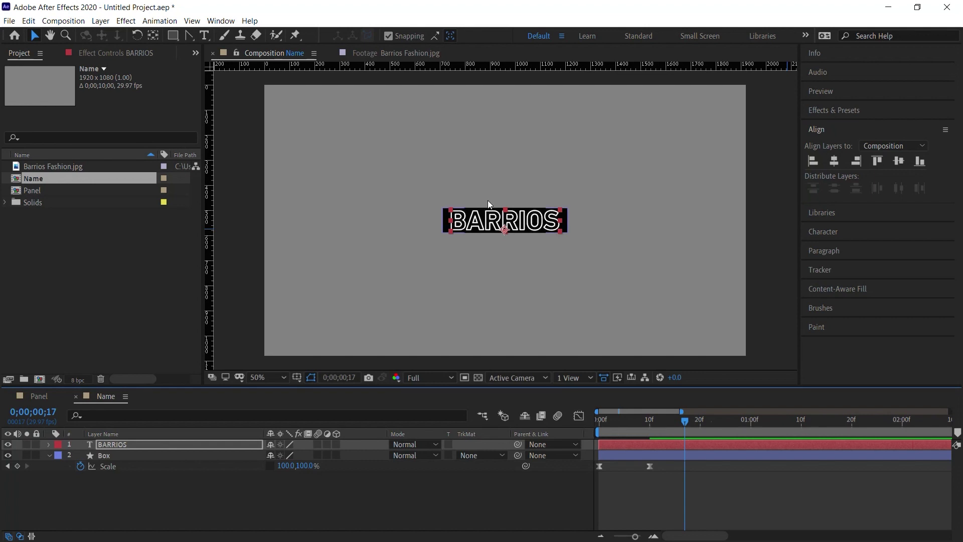
Add a text animator to BARRIOS with Position and Scale properties.
left_click(49, 444)
left_click(111, 446)
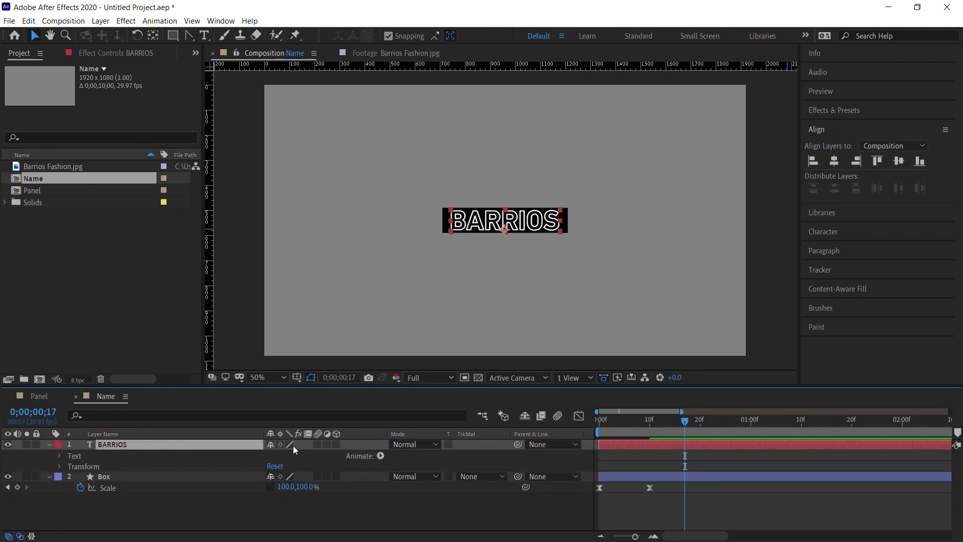
left_click(381, 456)
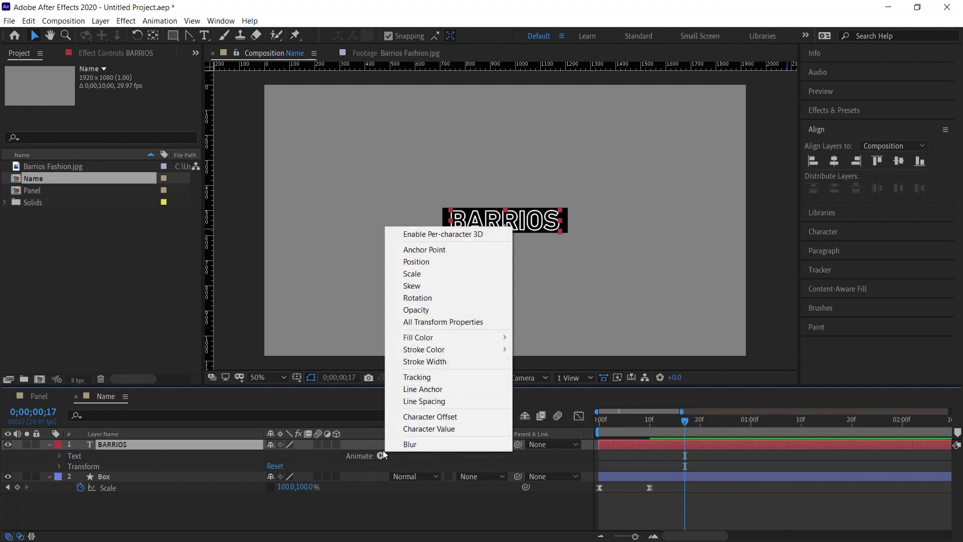
left_click(424, 262)
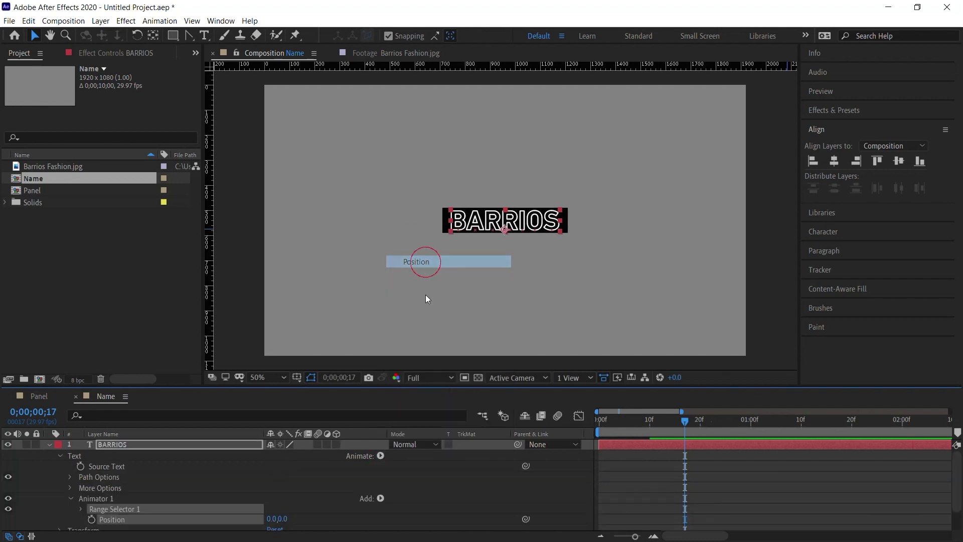
left_click(381, 499)
mouse_move(384, 502)
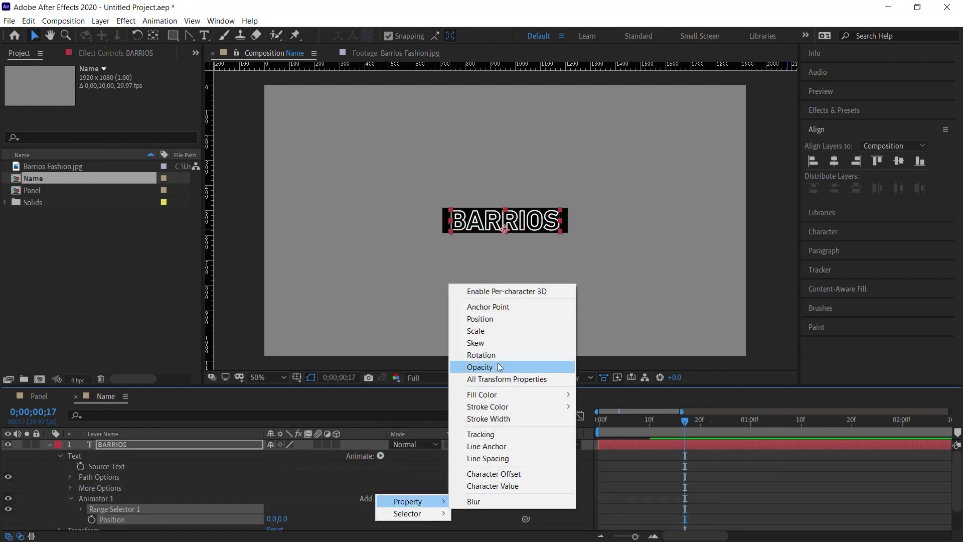
left_click(483, 331)
left_click_drag(446, 387, 441, 308)
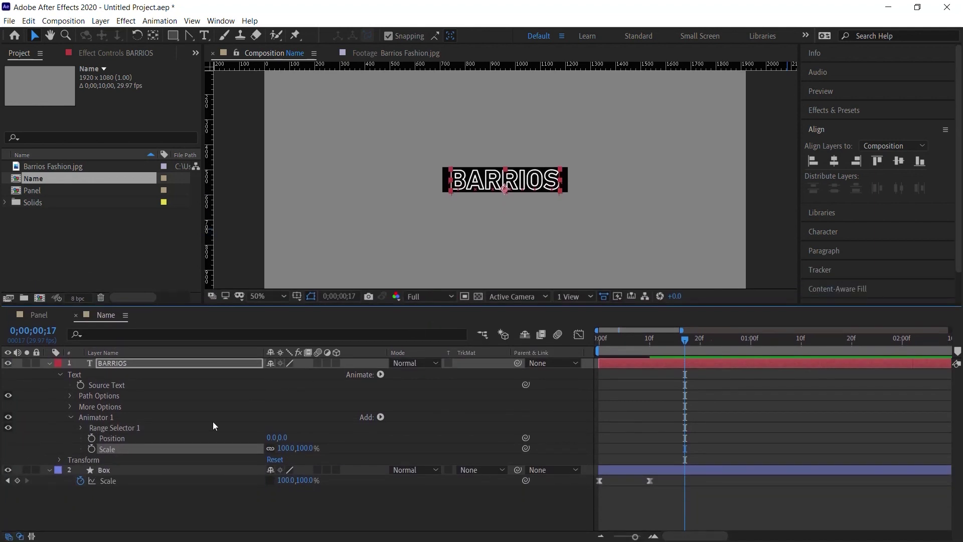
Set the animator Position to 0,50 and Scale to 0%, then expand Range Selector 1.
left_click(118, 439)
left_click_drag(282, 437, 302, 437)
type("0")
key("Return")
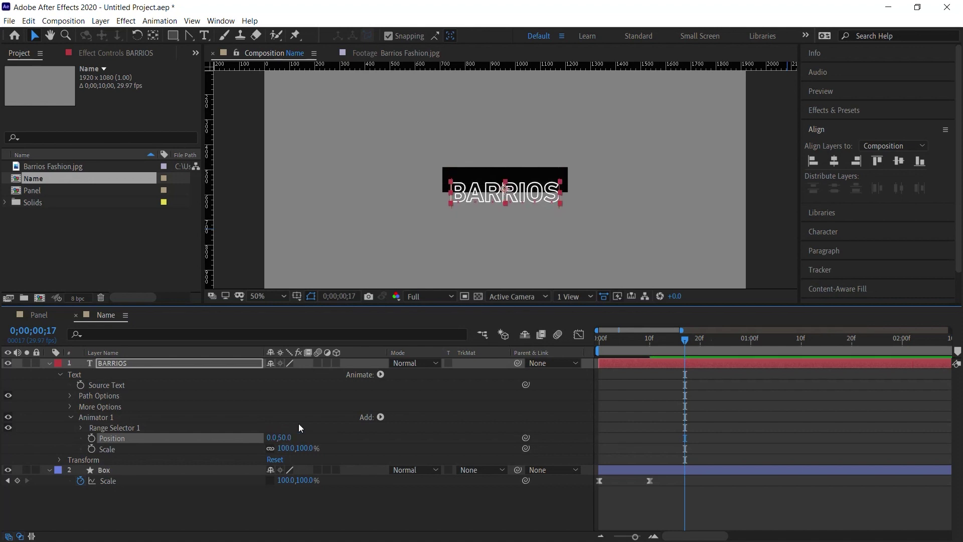
left_click(126, 448)
left_click(284, 447)
type("0")
key("Return")
left_click_drag(678, 338, 558, 347)
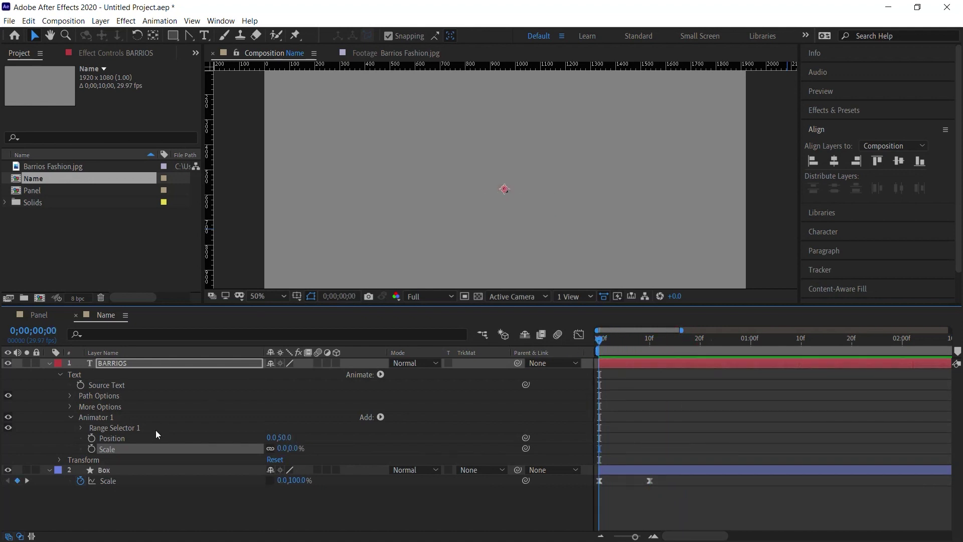
left_click(121, 428)
left_click(81, 427)
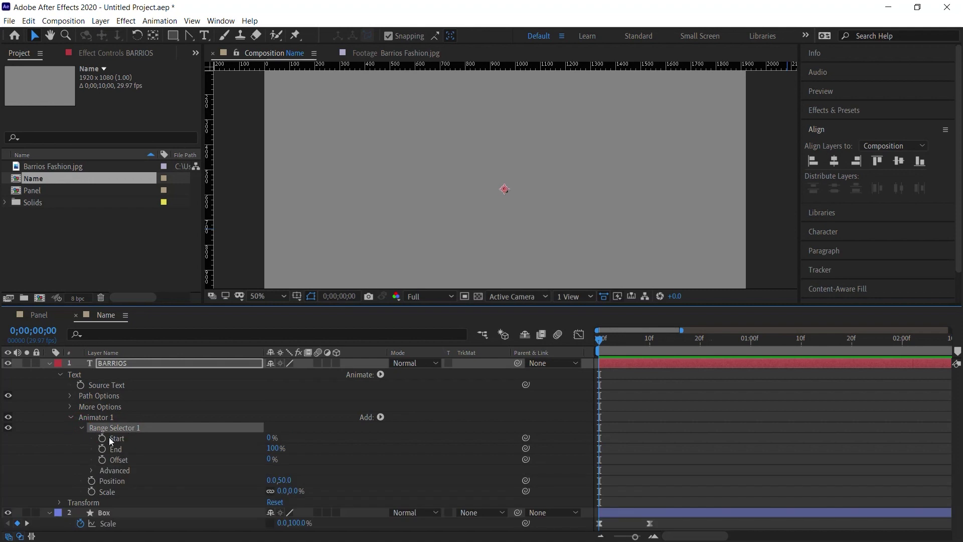
Keyframe the range selector Start from 0% at frame 0 to 100% at 20f, then preview.
left_click(129, 439)
left_click(102, 437)
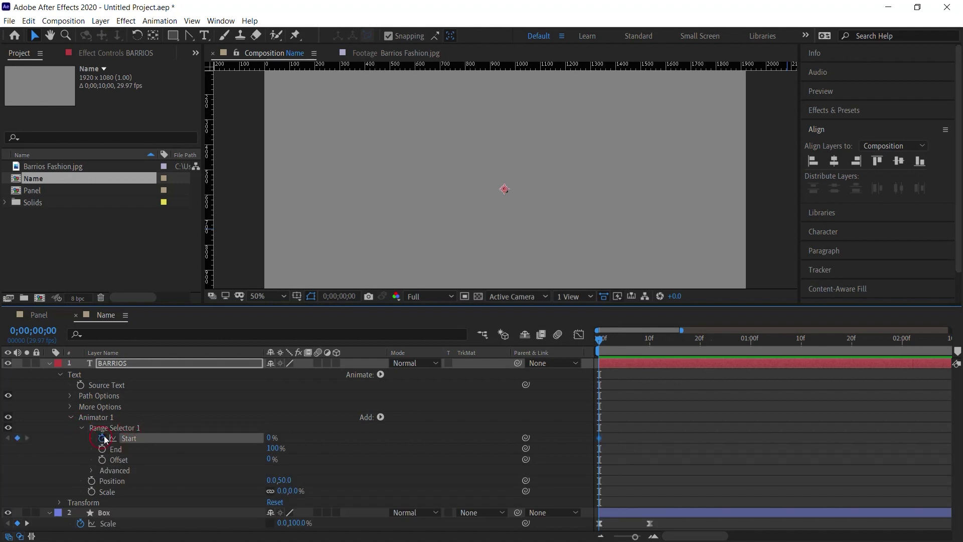
left_click_drag(600, 338, 701, 342)
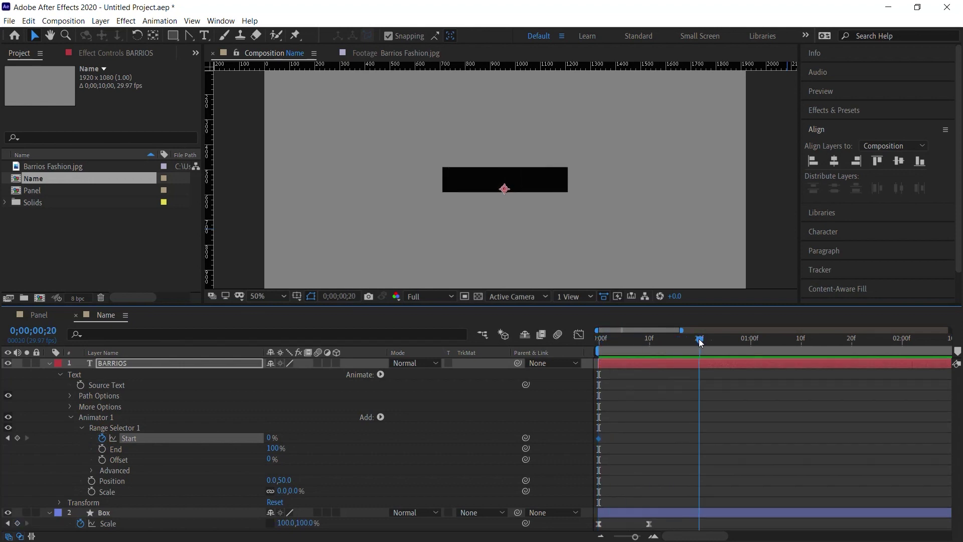
left_click_drag(271, 438, 321, 438)
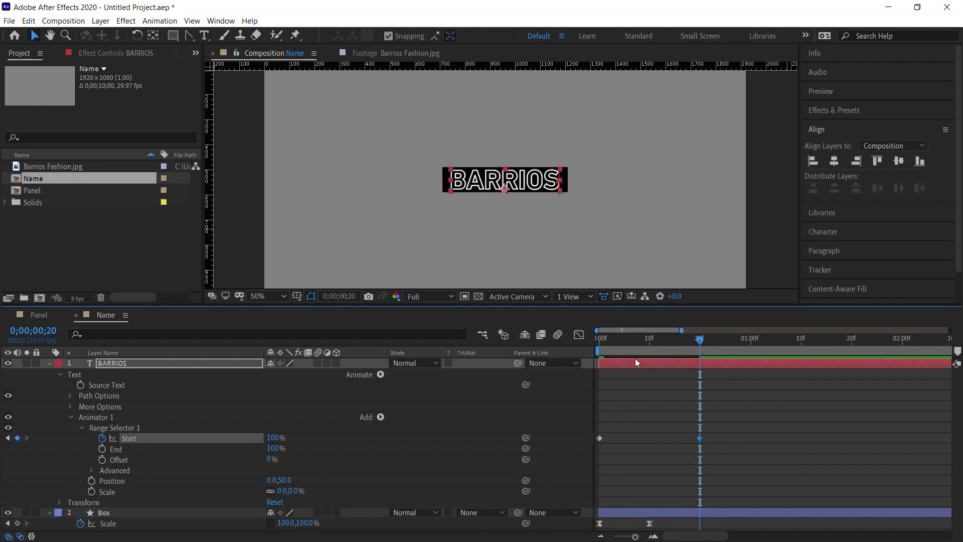
key("Home")
key("space")
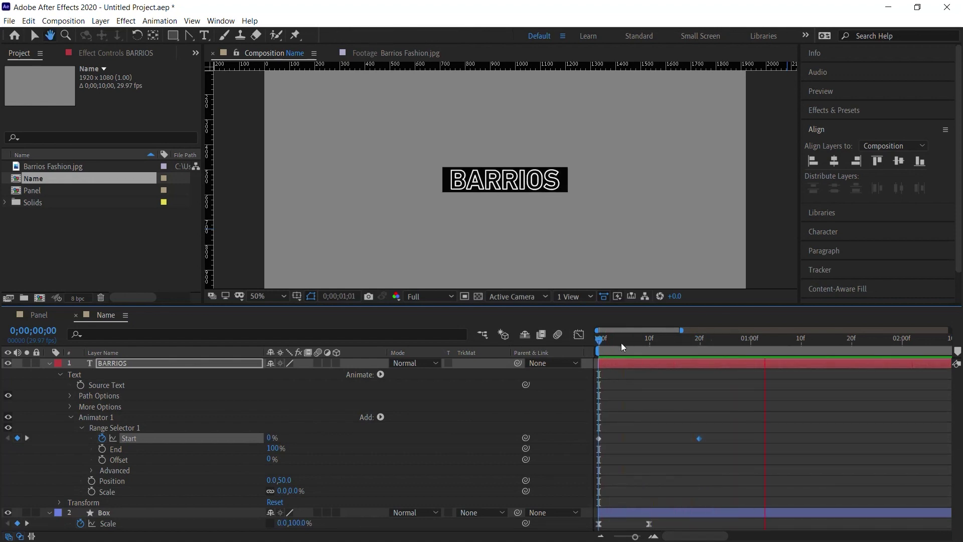
key("space")
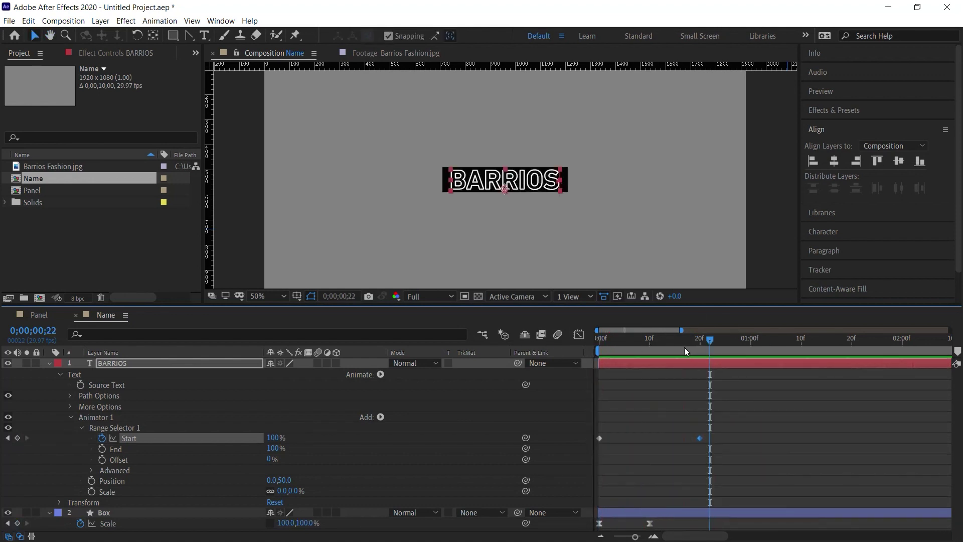
left_click(93, 470)
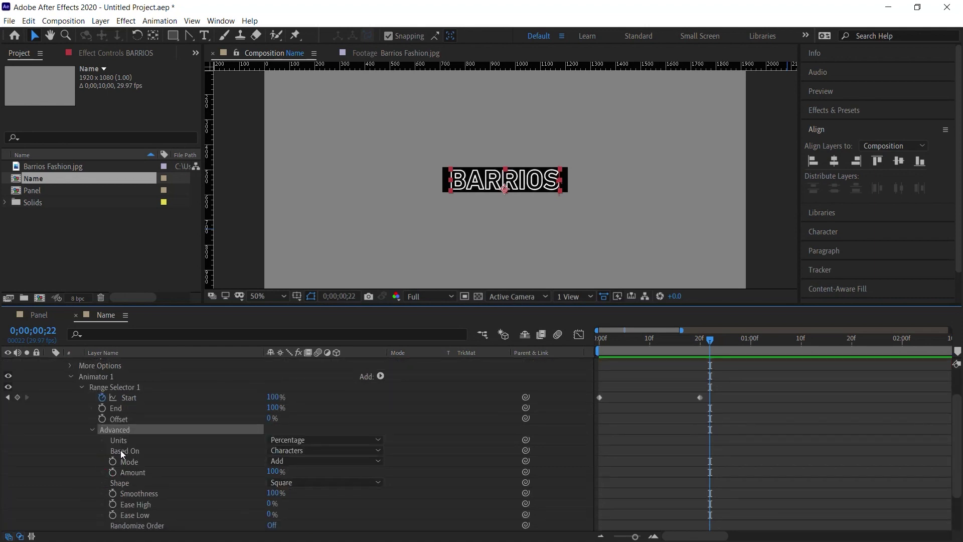
Set the range selector's Based On option to Words and preview.
left_click(120, 450)
left_click(302, 451)
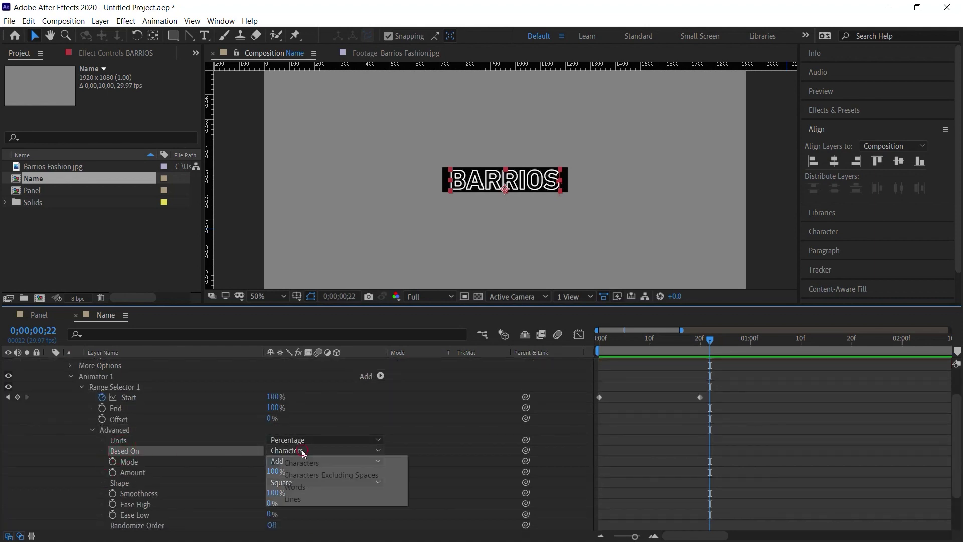
left_click(305, 486)
left_click_drag(635, 341, 611, 338)
key("space")
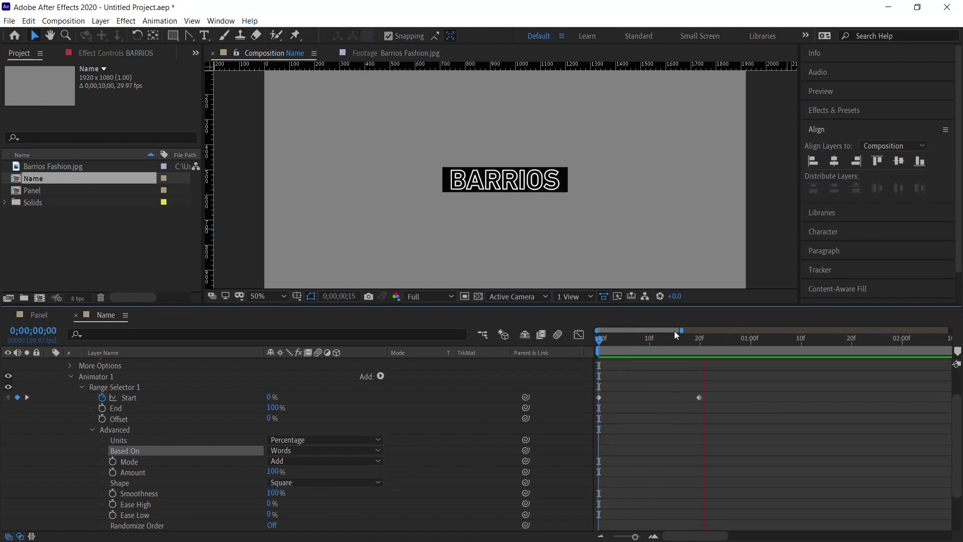
key("space")
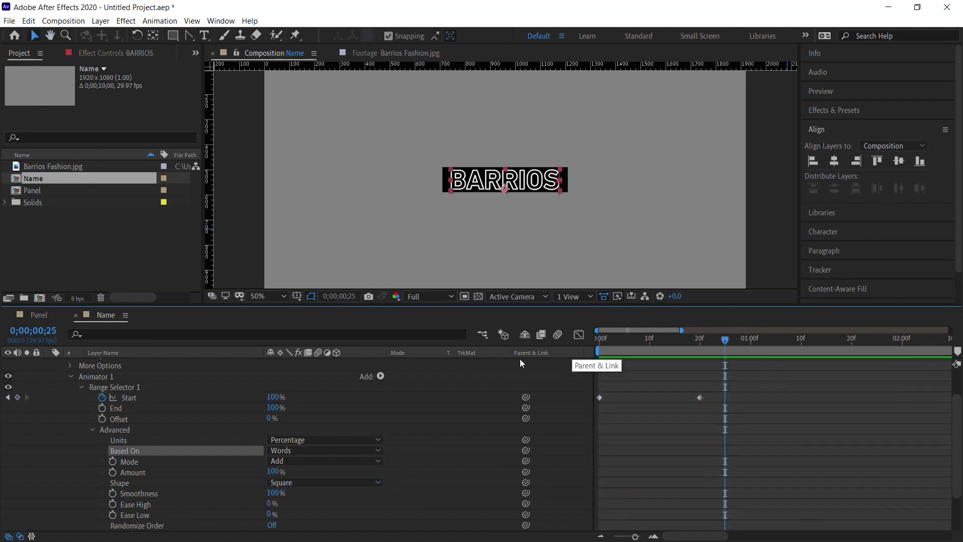
Set Ease Low to 100%, preview, and collapse the BARRIOS layer.
left_click(136, 515)
left_click(269, 514)
type("100")
key("Return")
key("space")
key("space")
key("space")
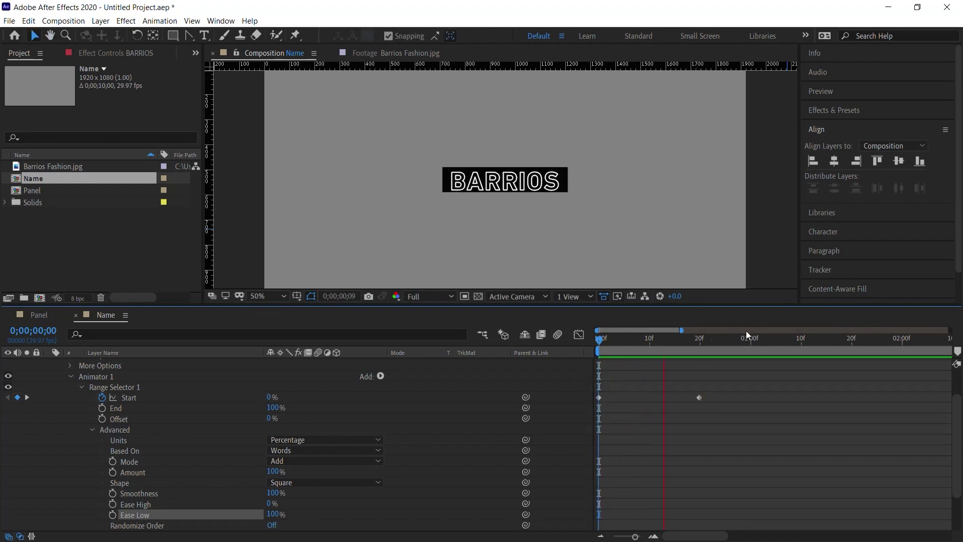
key("space")
scroll(49, 368, "up", 2)
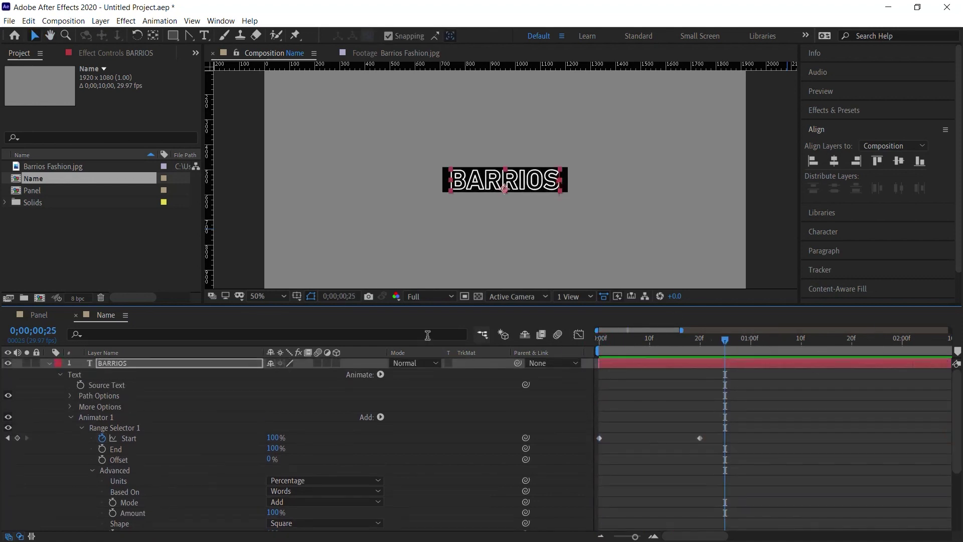
left_click(49, 363)
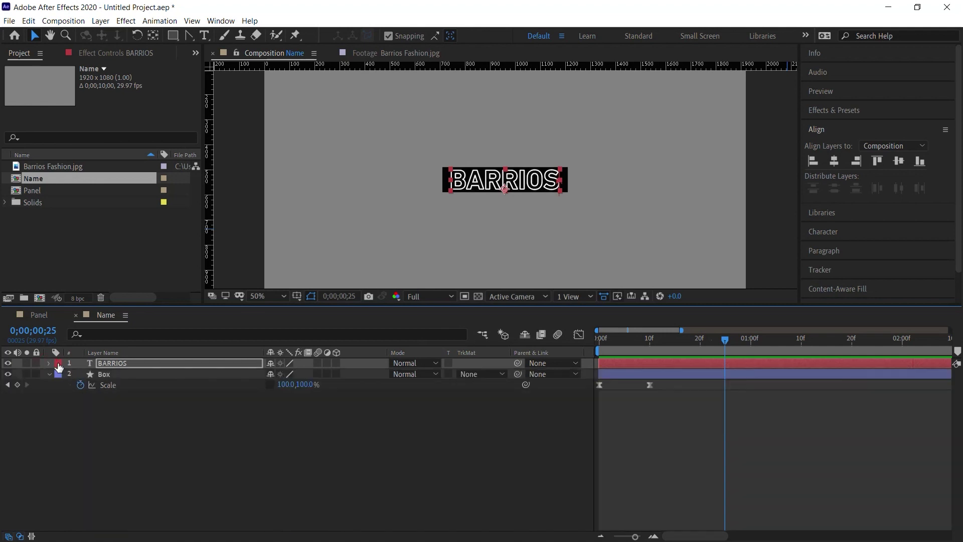
left_click(110, 375)
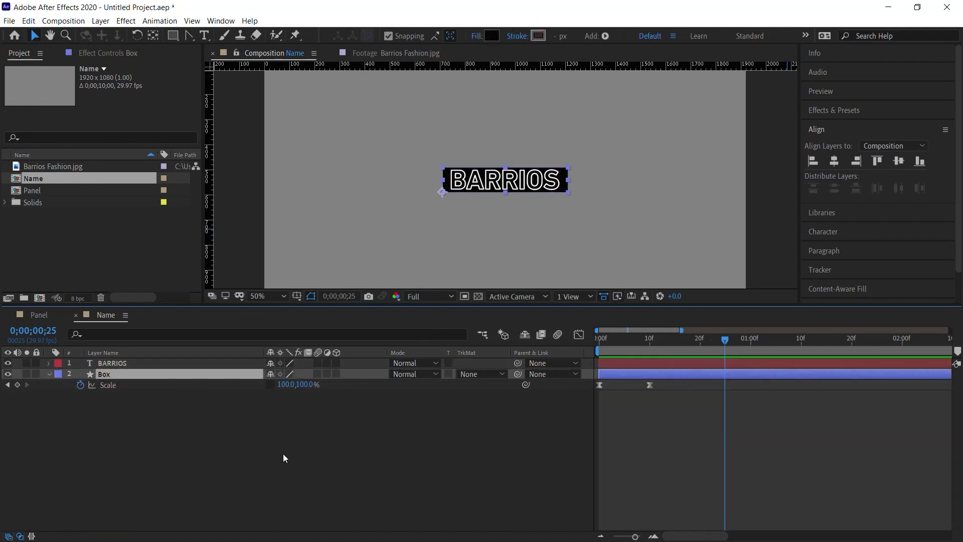
Duplicate Box above BARRIOS, rename it MATTE, and label MATTE and BARRIOS Cyan.
key("ctrl+d")
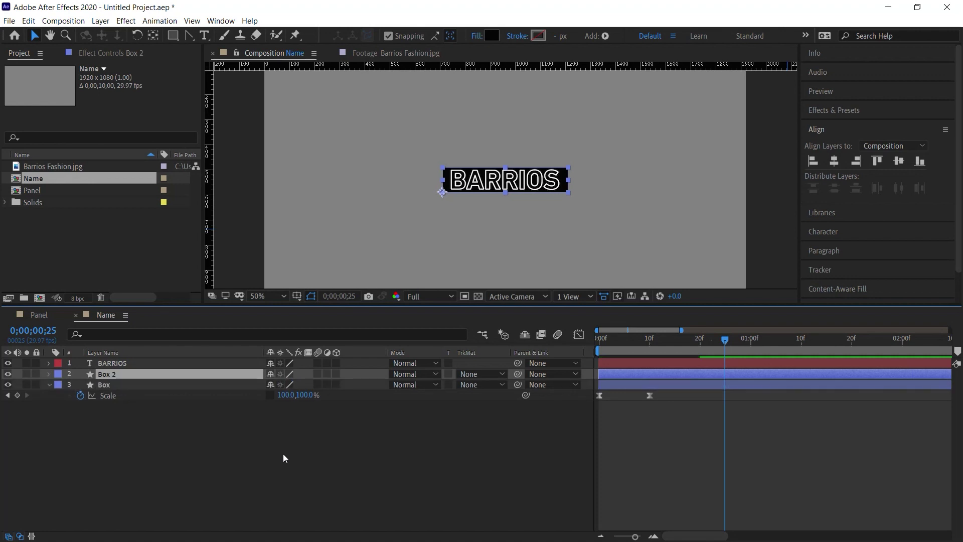
key("ctrl+shift+bracketright")
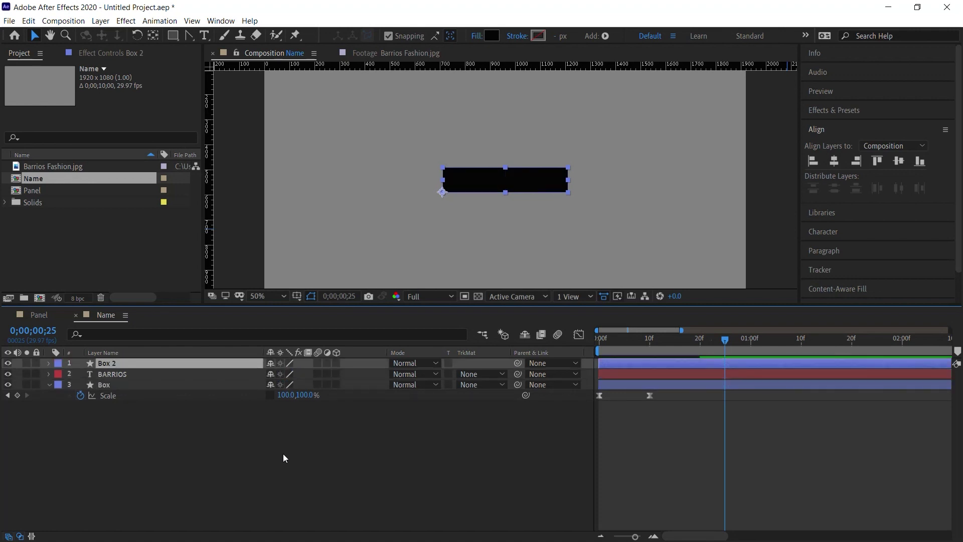
key("Return")
type("MATTE")
key("Return")
left_click(131, 374, "shift")
left_click(59, 364)
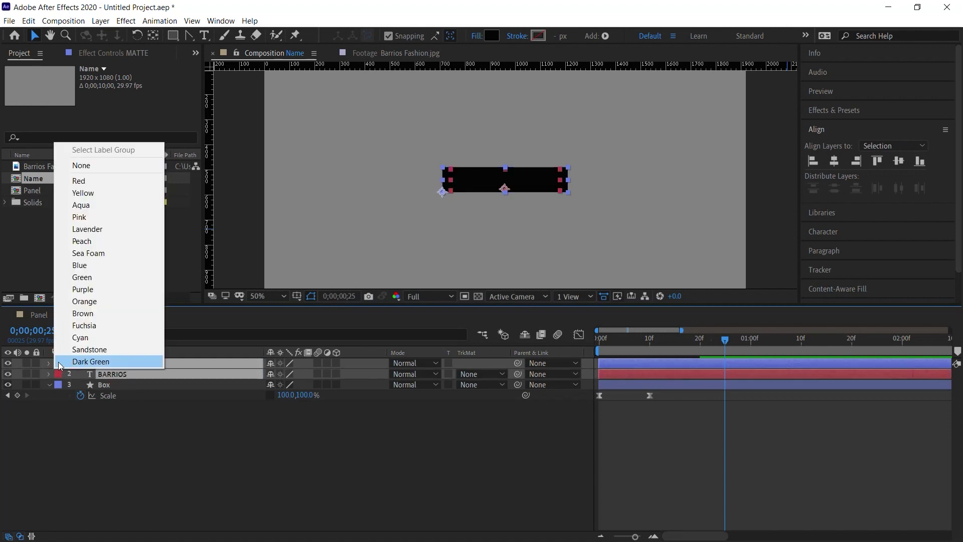
left_click(81, 338)
Set BARRIOS's track matte to Alpha Matte 'MATTE' and preview.
left_click(113, 375)
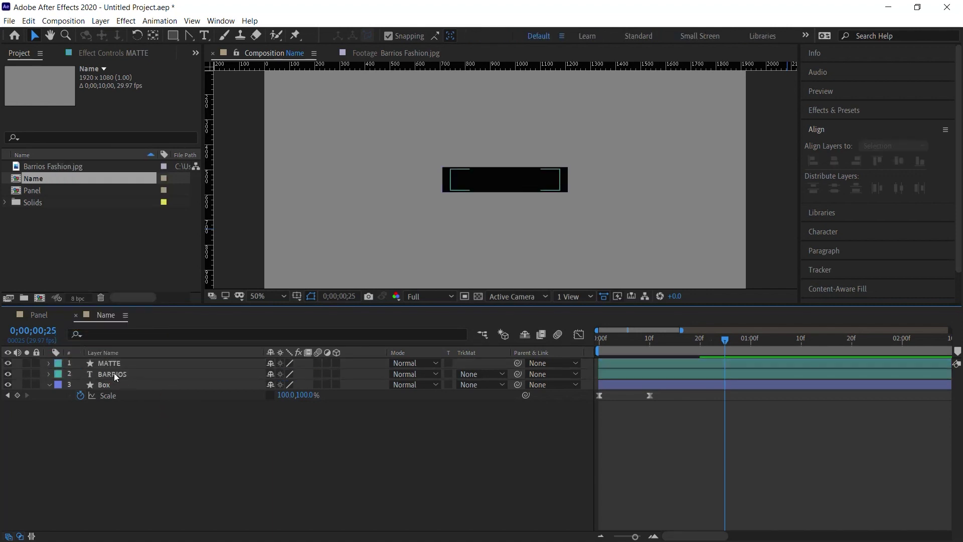
left_click(479, 375)
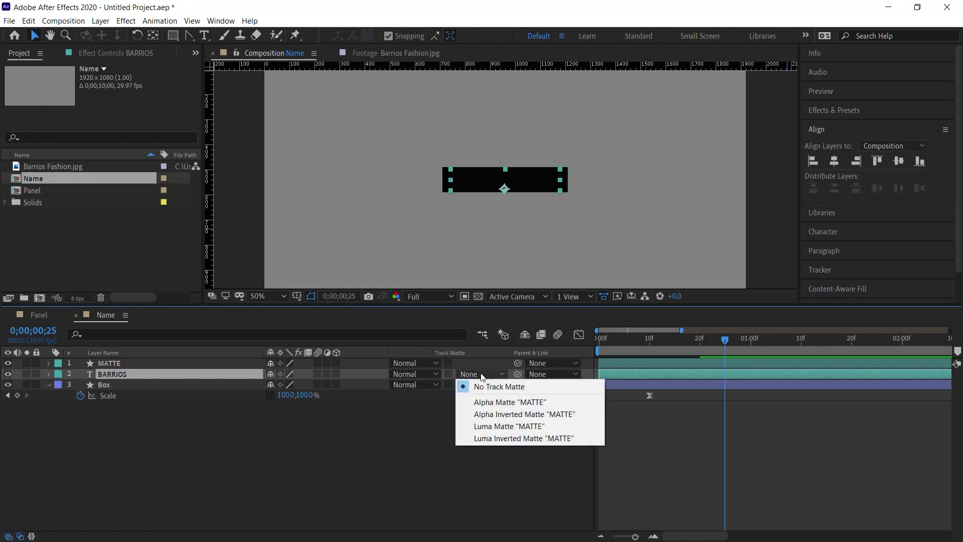
left_click(489, 402)
key("Home")
key("space")
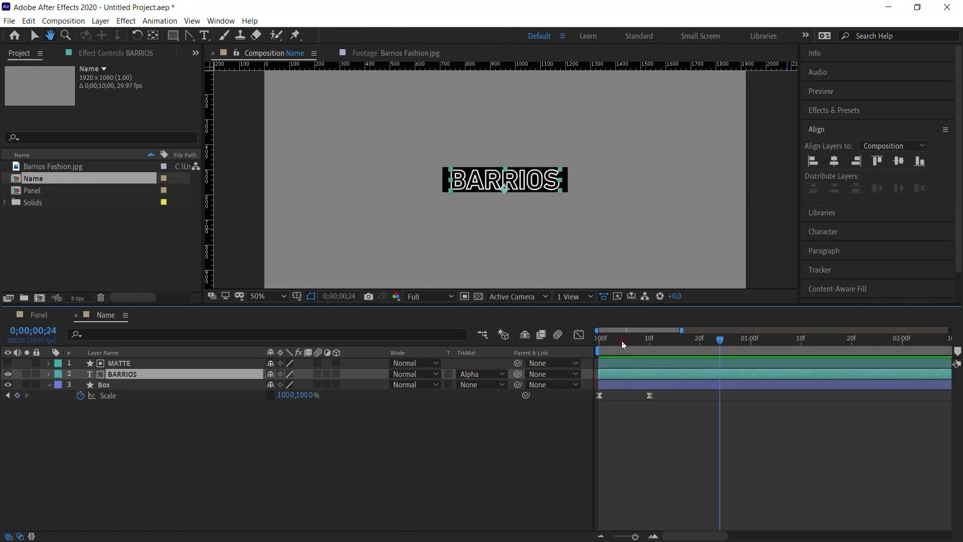
Change the animator Position to 0,75, preview, and drag the boxed title slightly lower.
key("space")
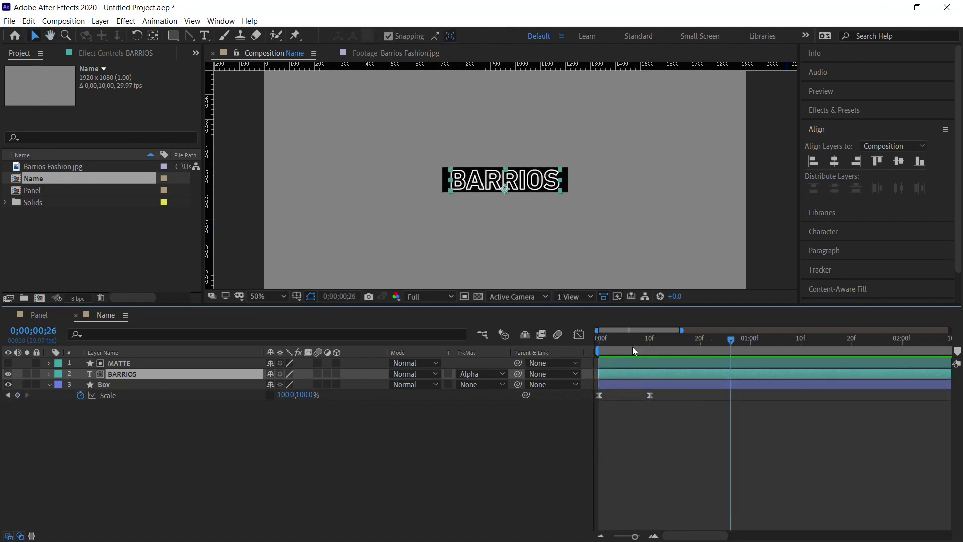
left_click(47, 374)
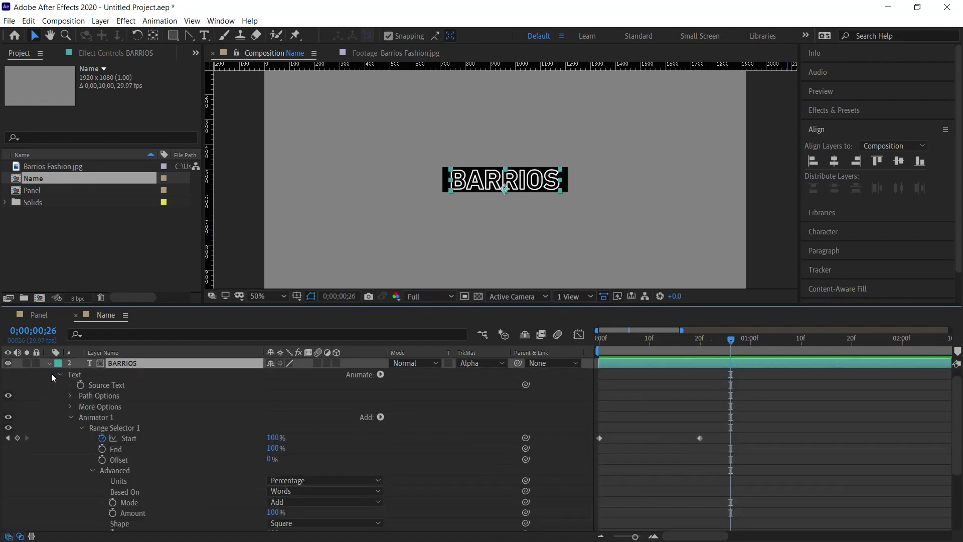
left_click(96, 466)
left_click(92, 471)
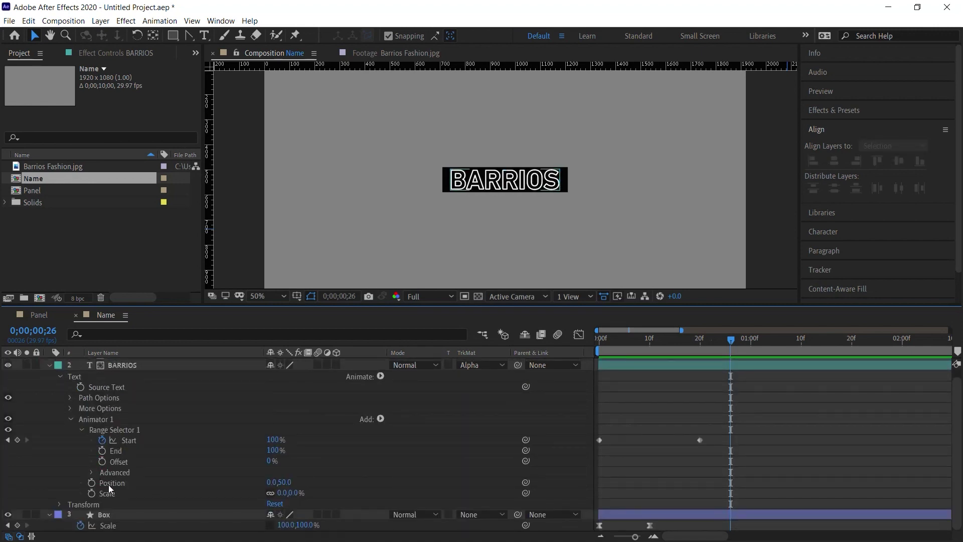
left_click(285, 483)
key("Return")
key("Home")
key("space")
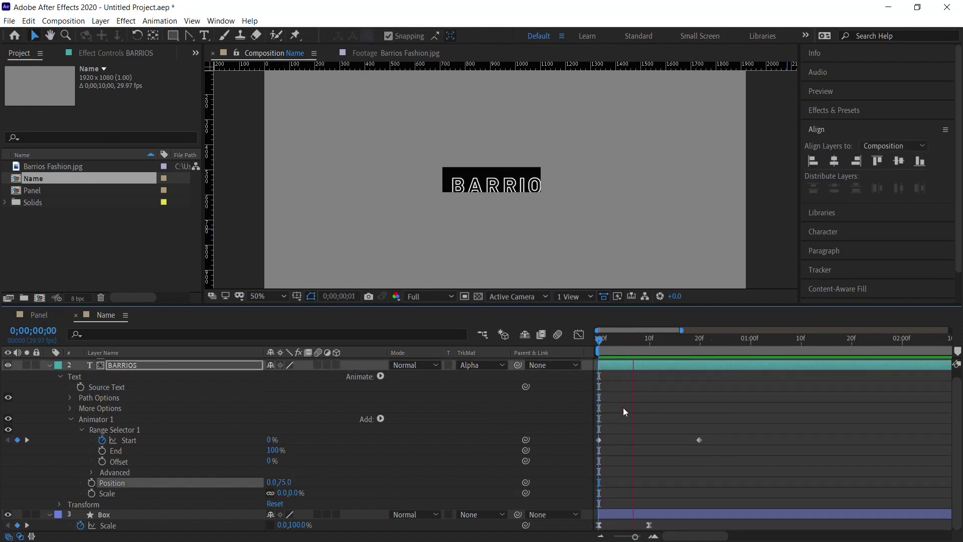
key("space")
left_click(49, 365)
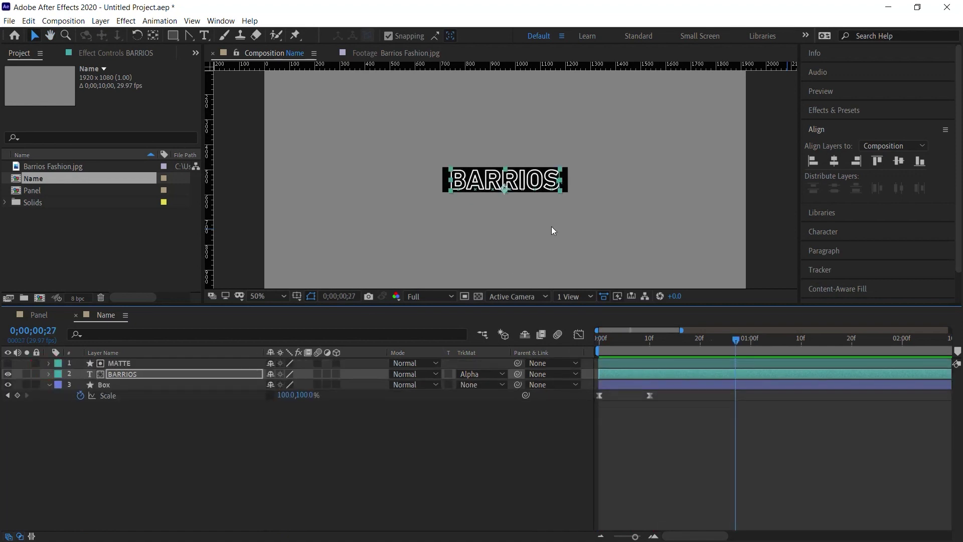
left_click_drag(552, 231, 551, 246)
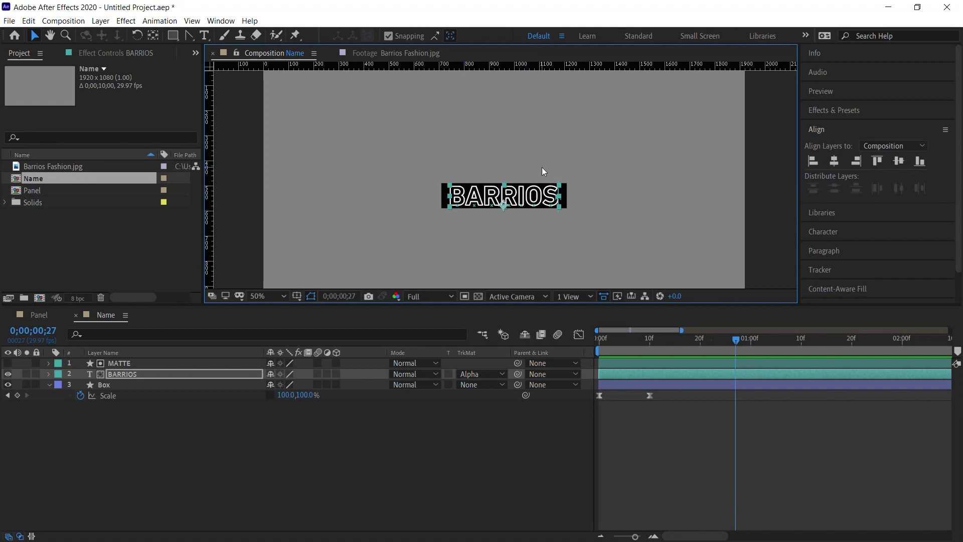
Create a 'Mario' text layer above the box and move it to the top of the layer stack.
left_click(204, 35)
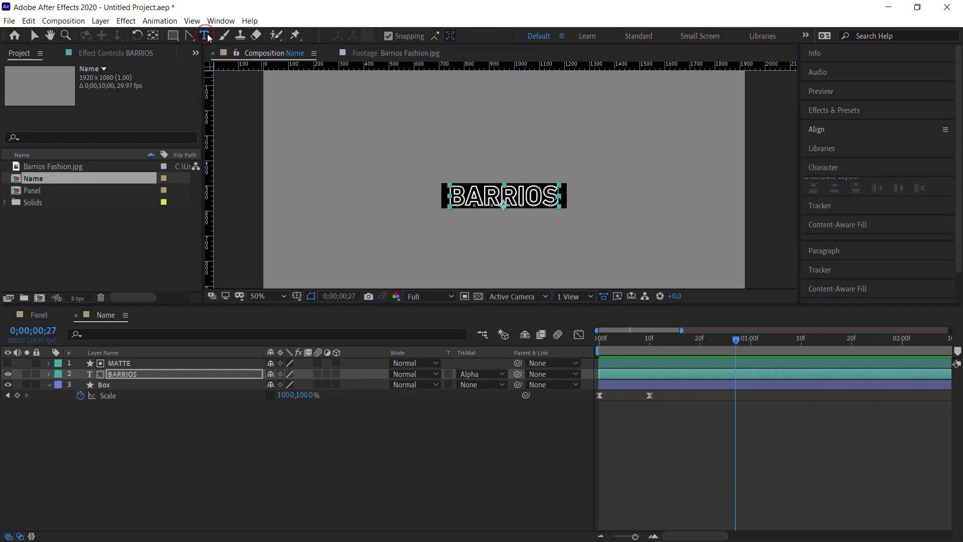
left_click(490, 160)
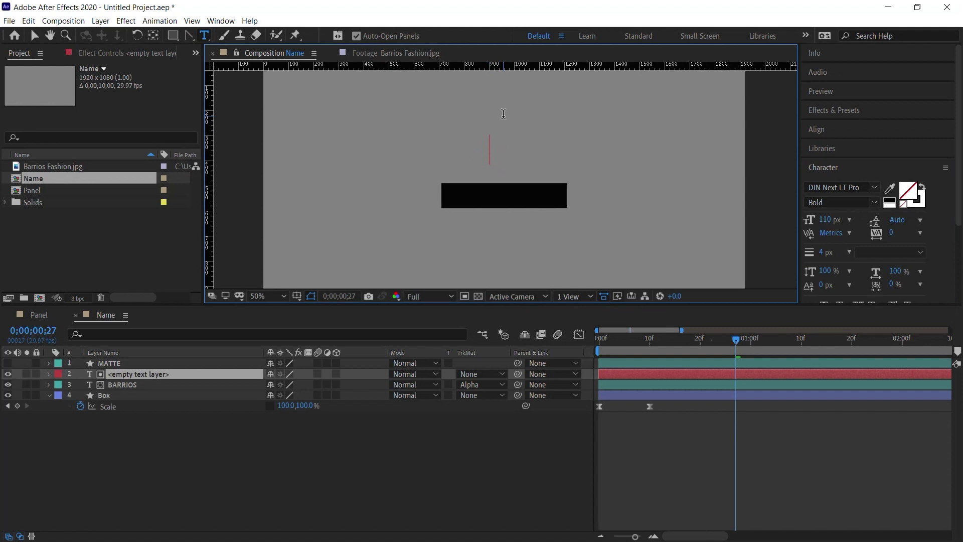
type("Mario")
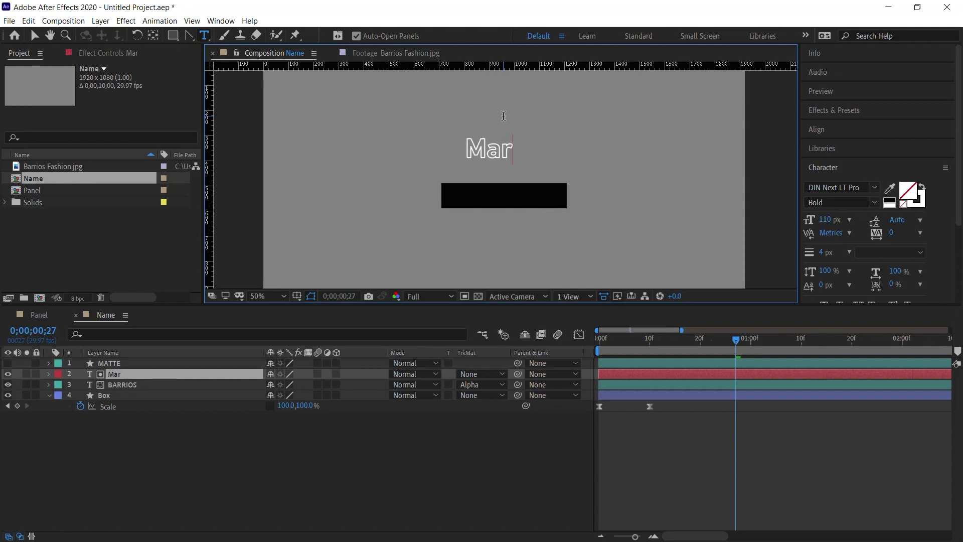
left_click(34, 35)
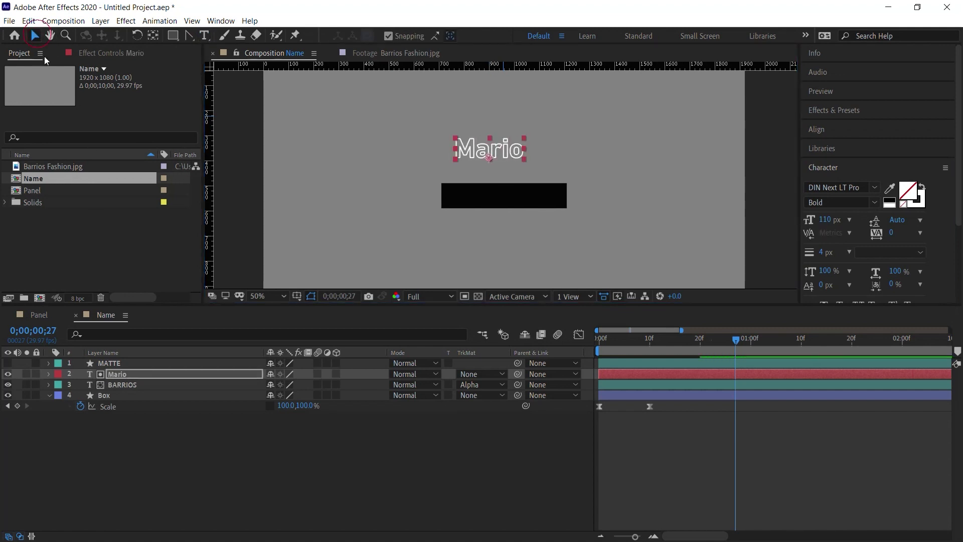
left_click_drag(128, 377, 126, 362)
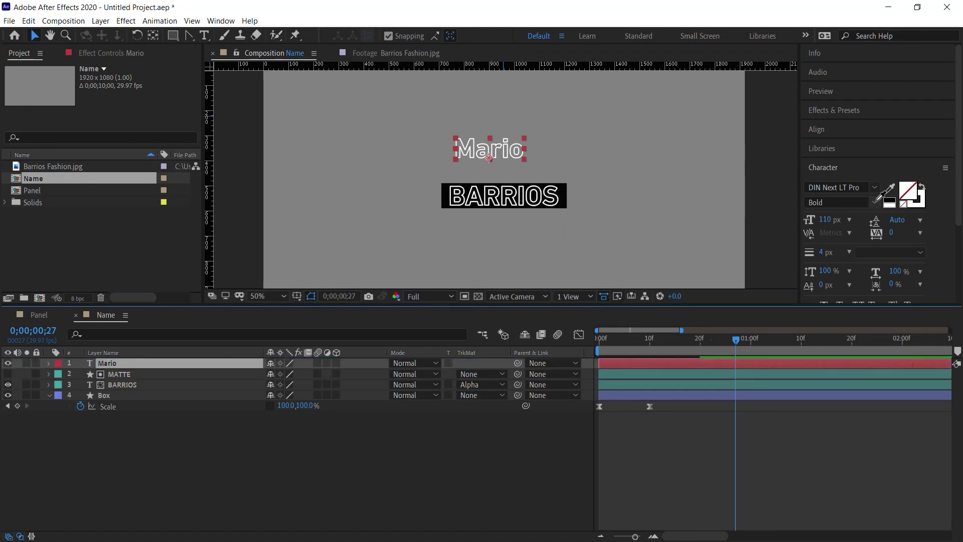
Make Mario Regular weight with solid white fill, centred horizontally just above BARRIOS.
left_click(874, 203)
left_click(828, 229)
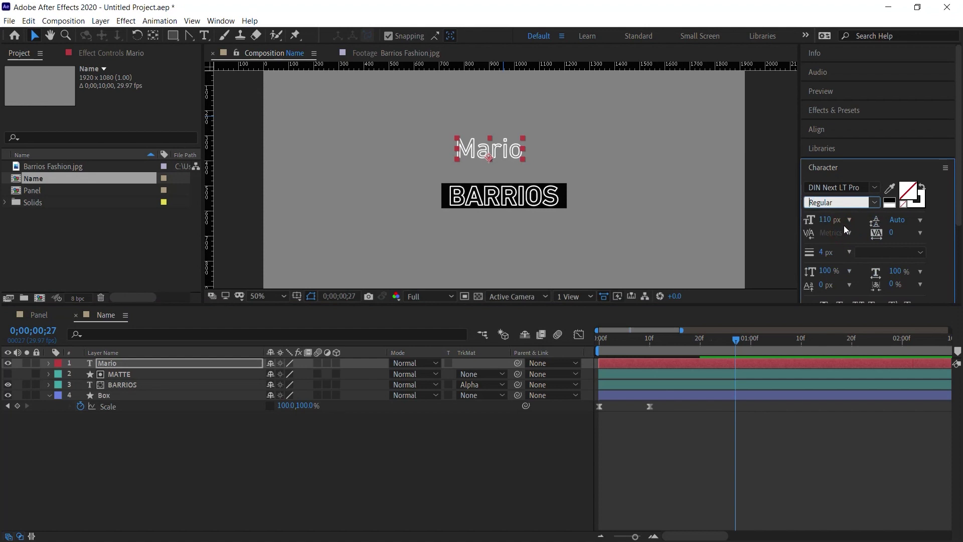
left_click(921, 189)
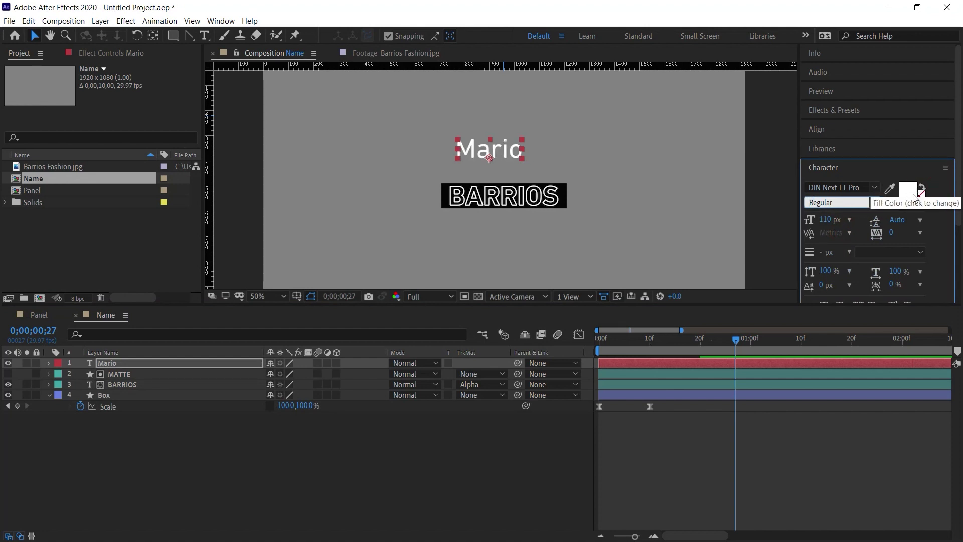
left_click(816, 129)
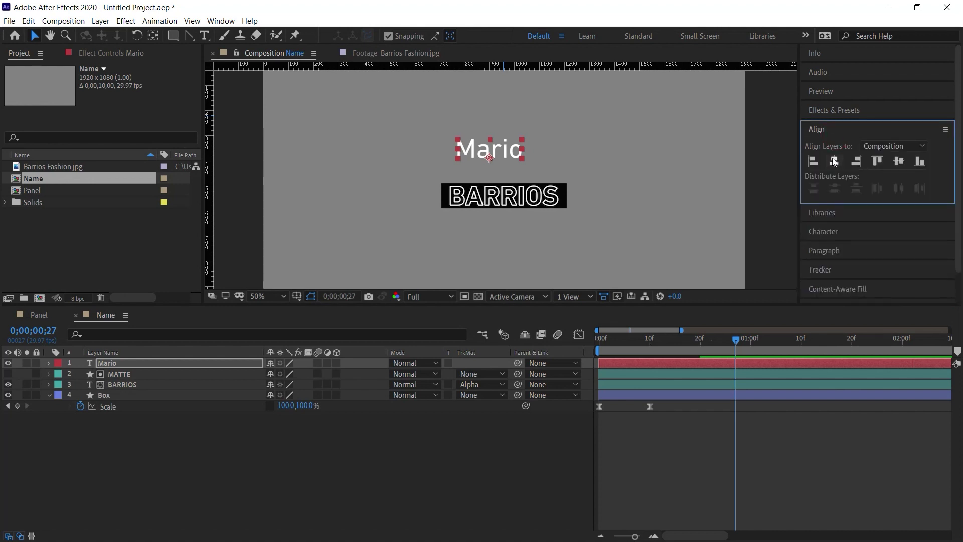
left_click(834, 160)
left_click_drag(516, 152, 519, 174)
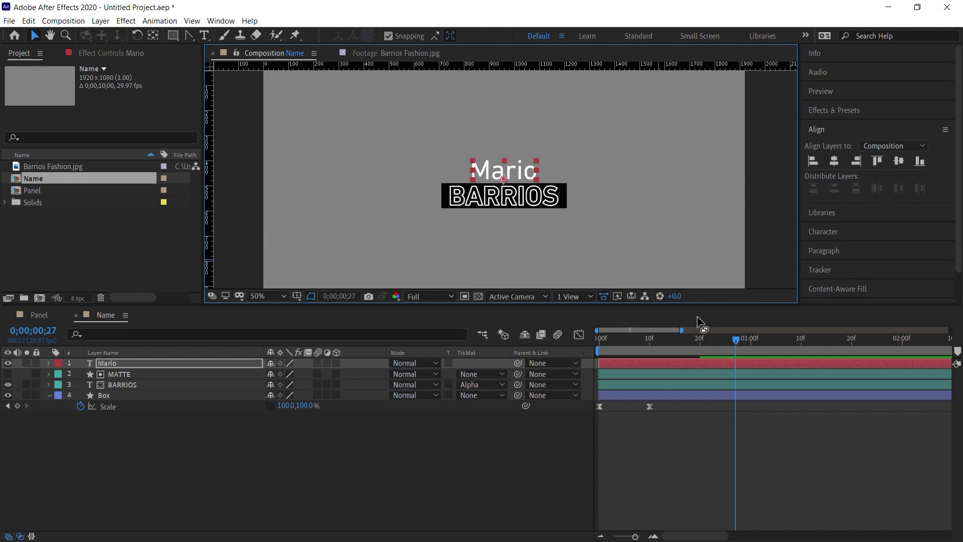
Split Mario's Position into separate X and Y dimensions.
key("p")
left_click(157, 374)
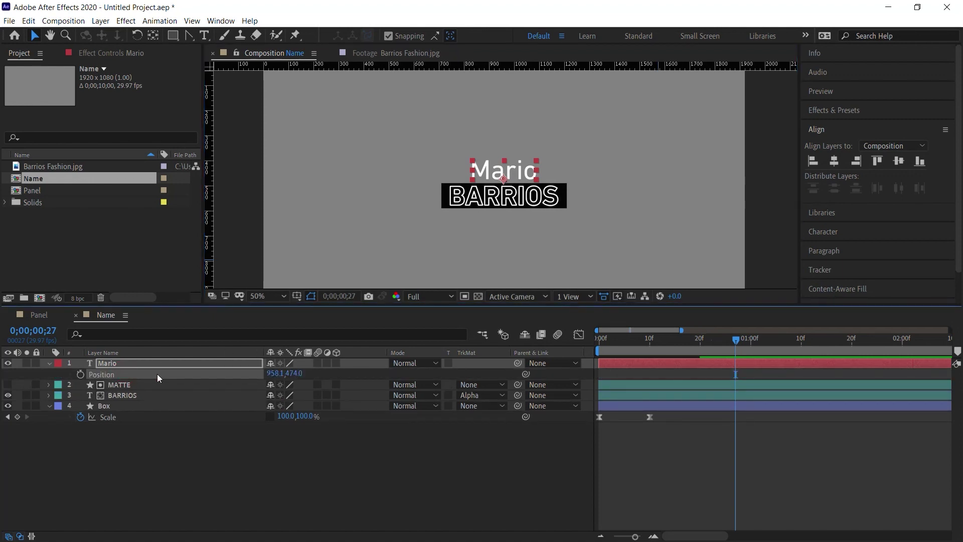
right_click(157, 374)
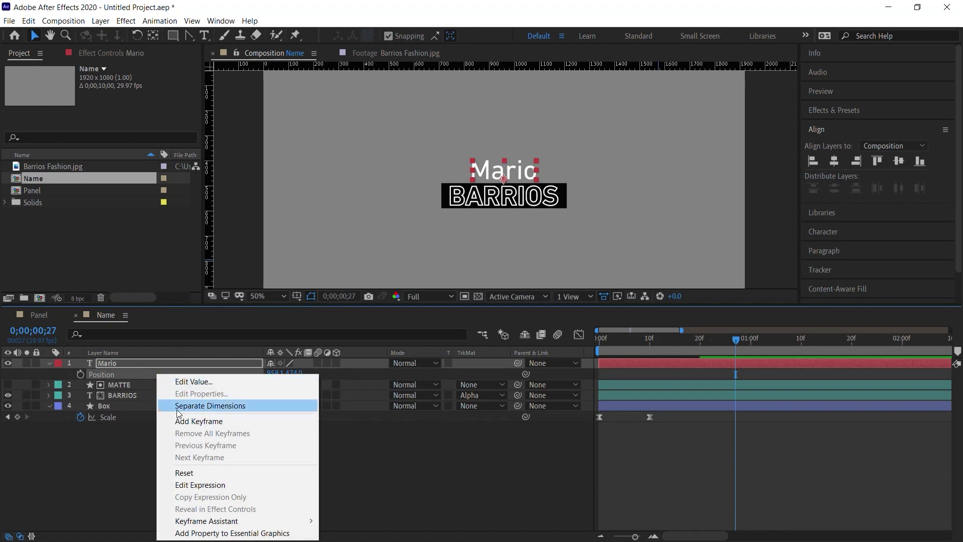
left_click(226, 406)
left_click(116, 386)
Trim Mario to start at 8f and keyframe Y Position from 583 at 8f to 474 at 23f.
left_click_drag(736, 340, 640, 341)
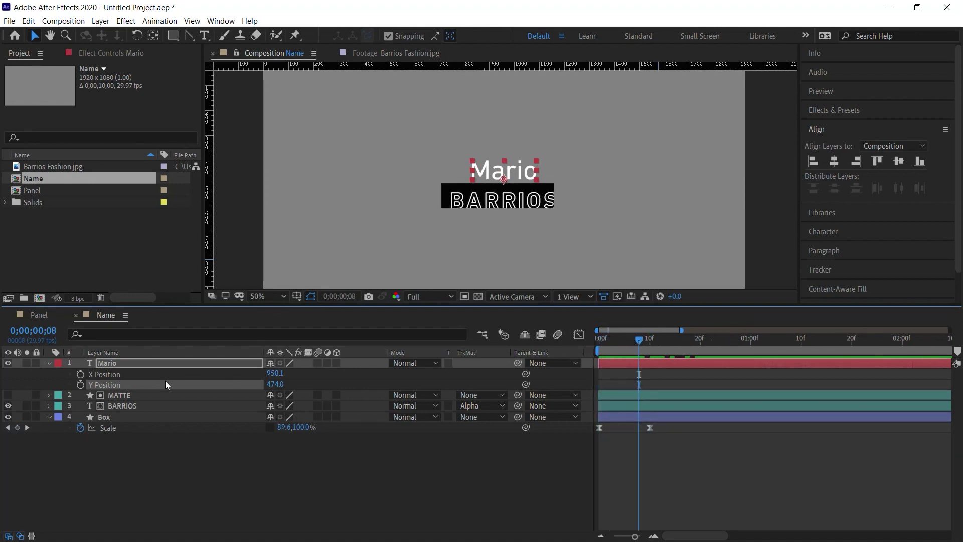
left_click(652, 363)
key("alt+[")
left_click(95, 384)
left_click(81, 385)
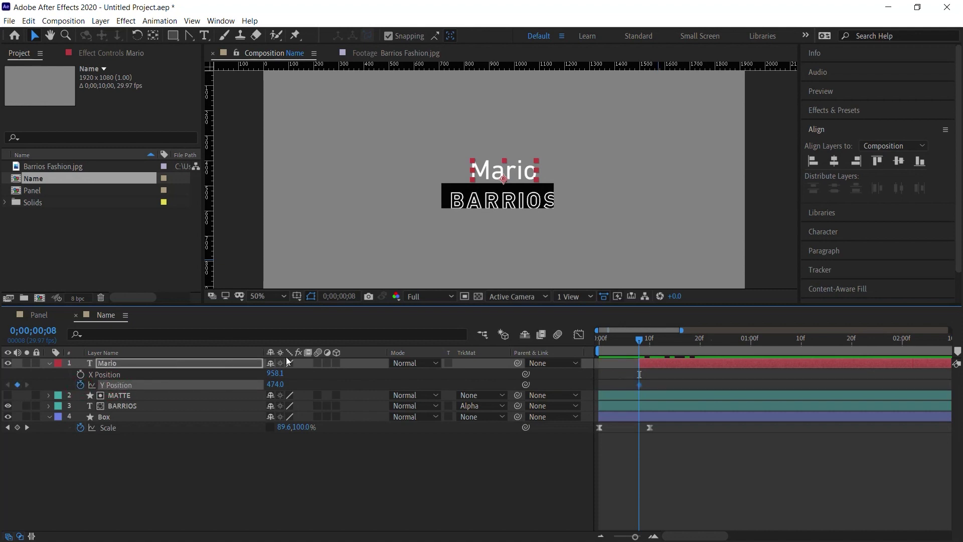
mouse_move(643, 342)
left_mouse_down()
mouse_move(729, 344)
mouse_move(716, 346)
left_mouse_up()
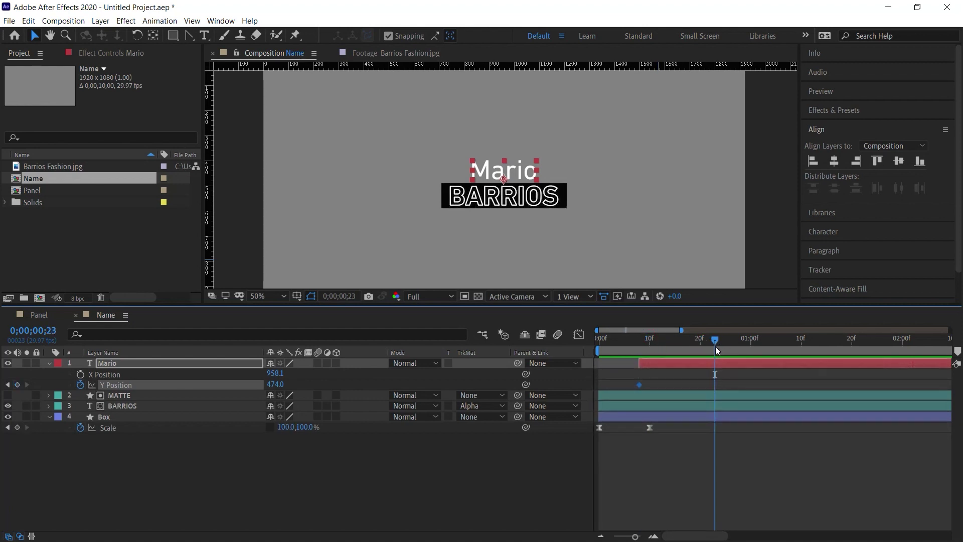
left_click(17, 385)
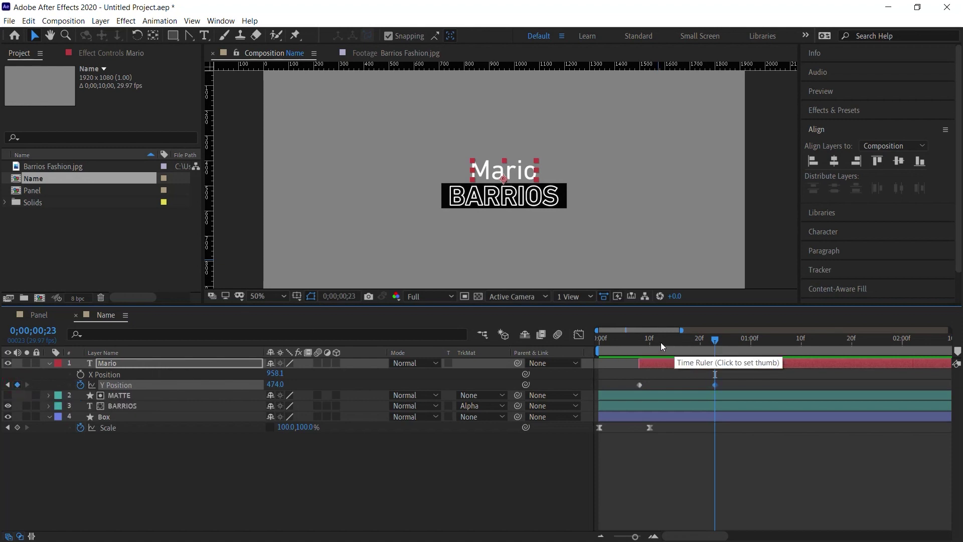
left_click(640, 342)
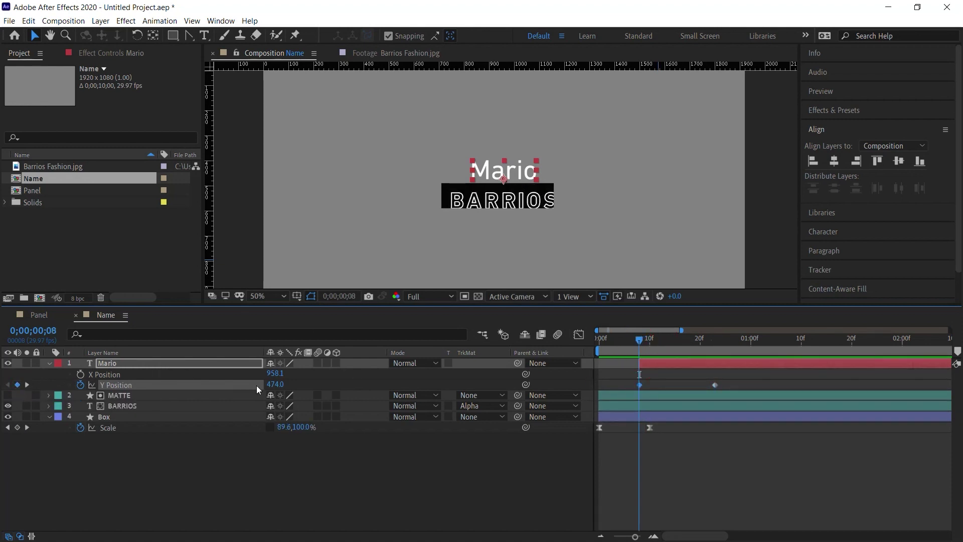
left_click_drag(275, 384, 339, 384)
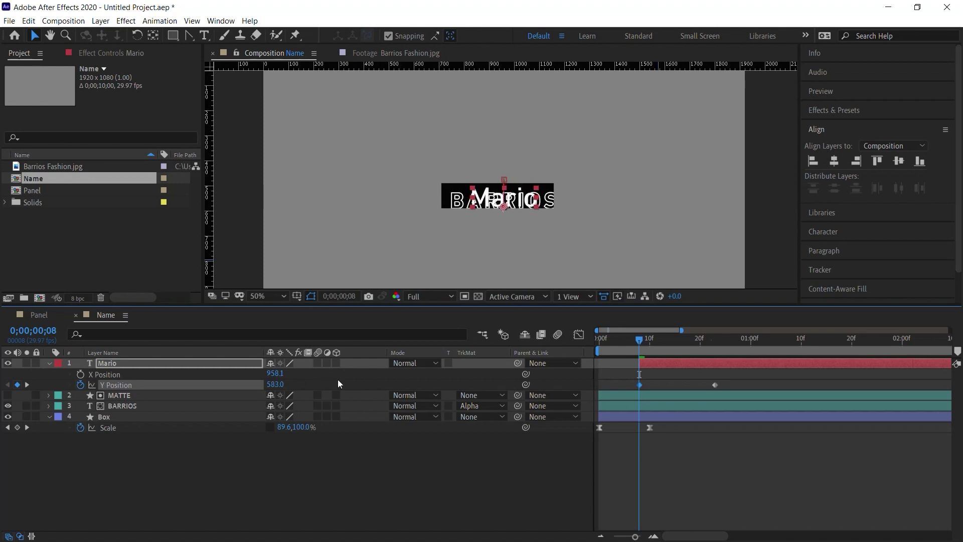
Move the Mario layer below Box and Easy Ease both Y Position keyframes.
left_click_drag(106, 363, 125, 431)
key("space")
key("space")
left_click_drag(731, 419, 622, 437)
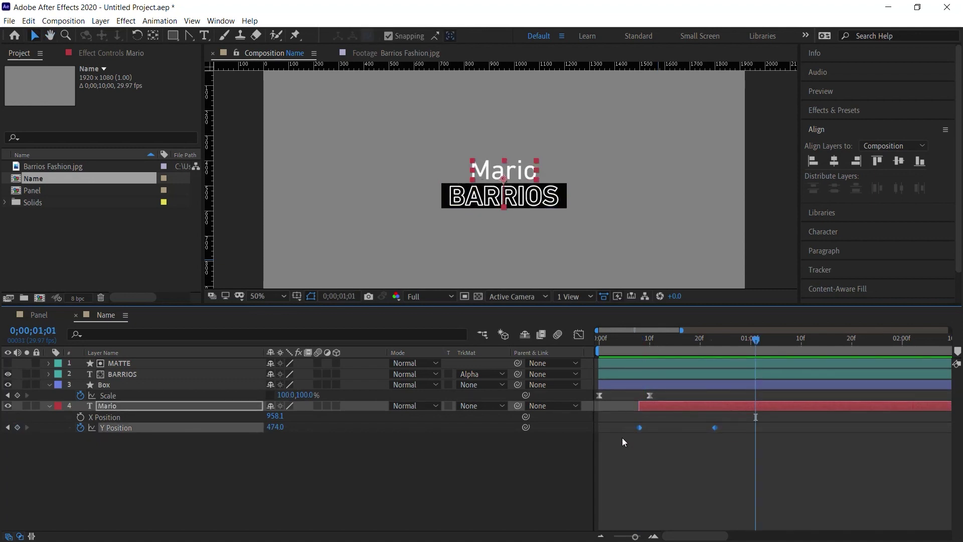
key("F9")
left_click(639, 341)
key("space")
key("space")
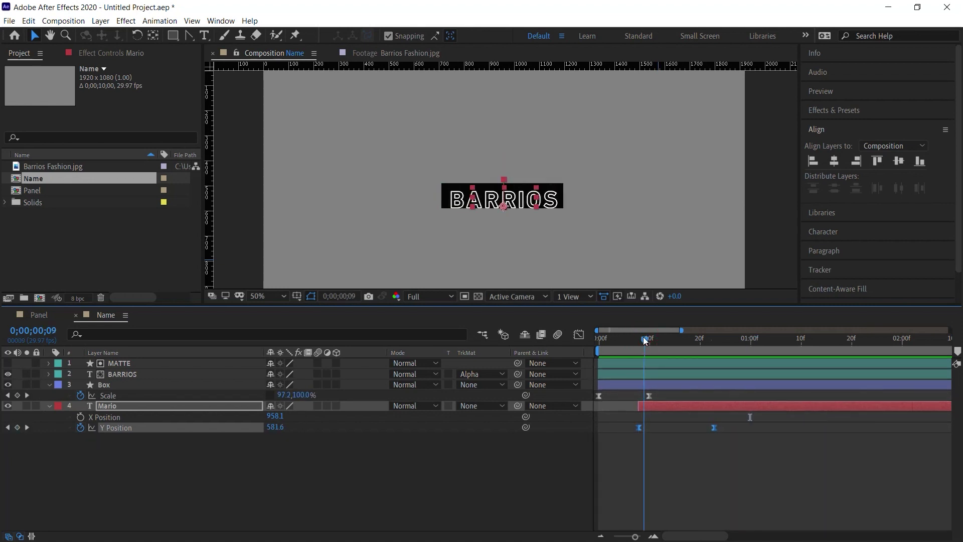
In the value graph, pull the first Y keyframe's handle so Mario's rise starts fast and settles slowly.
left_click(580, 335)
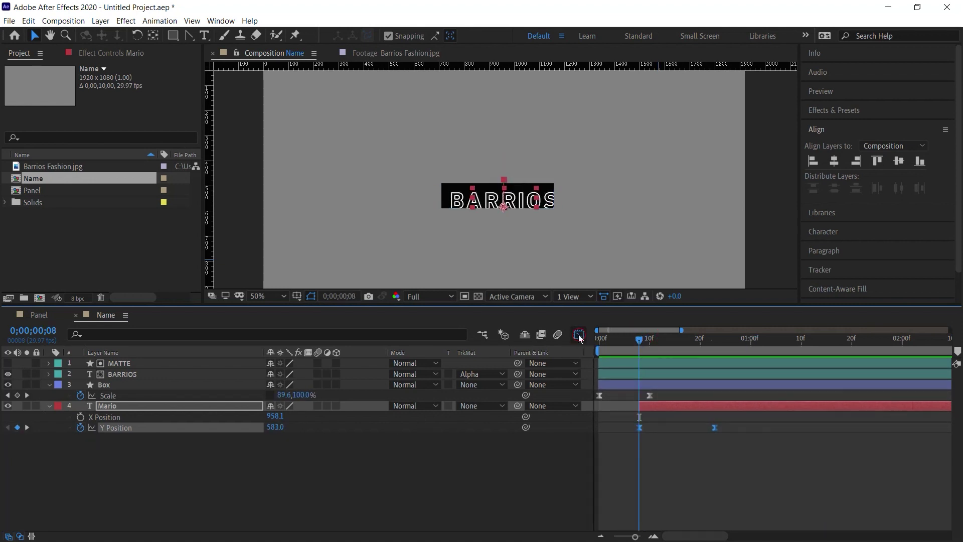
left_click(647, 524)
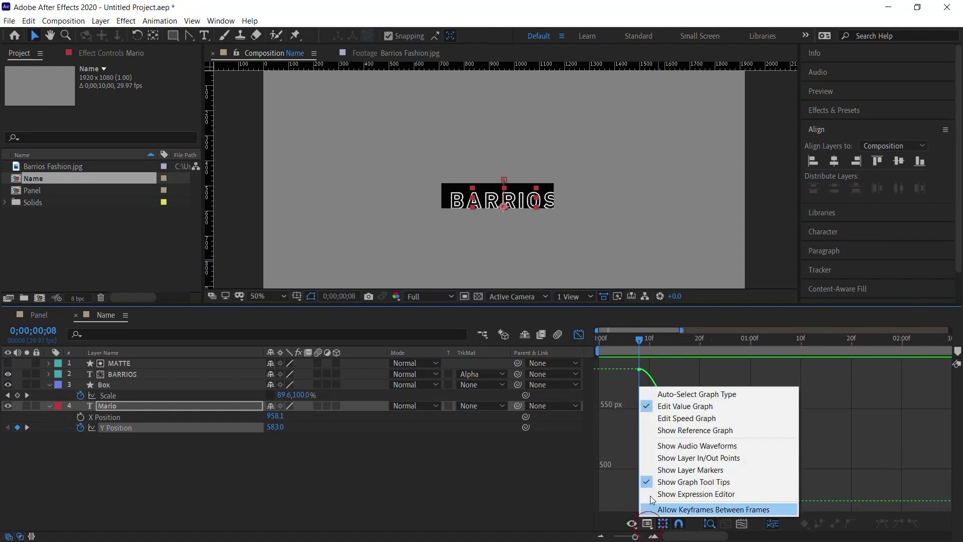
left_click(671, 405)
left_click_drag(672, 365, 640, 451)
left_click_drag(681, 329, 654, 330)
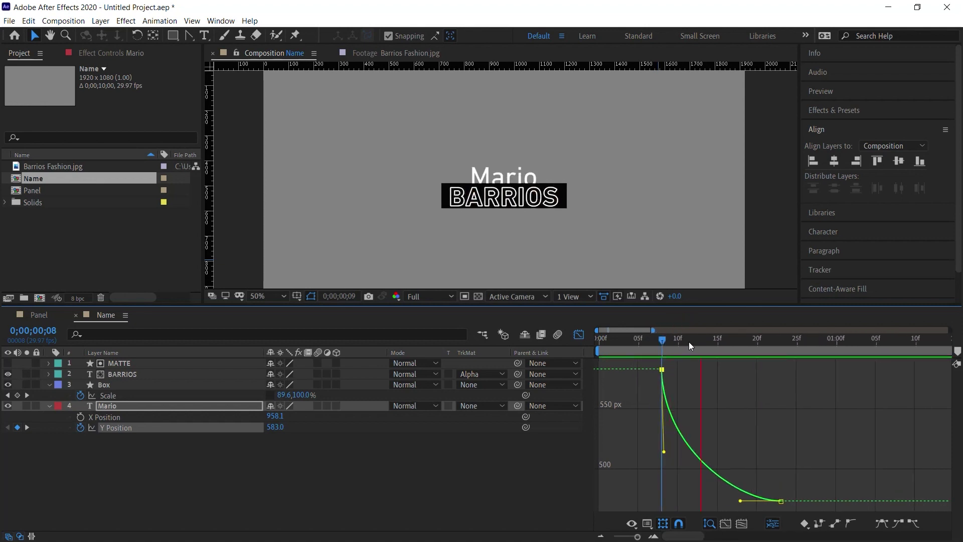
key("space")
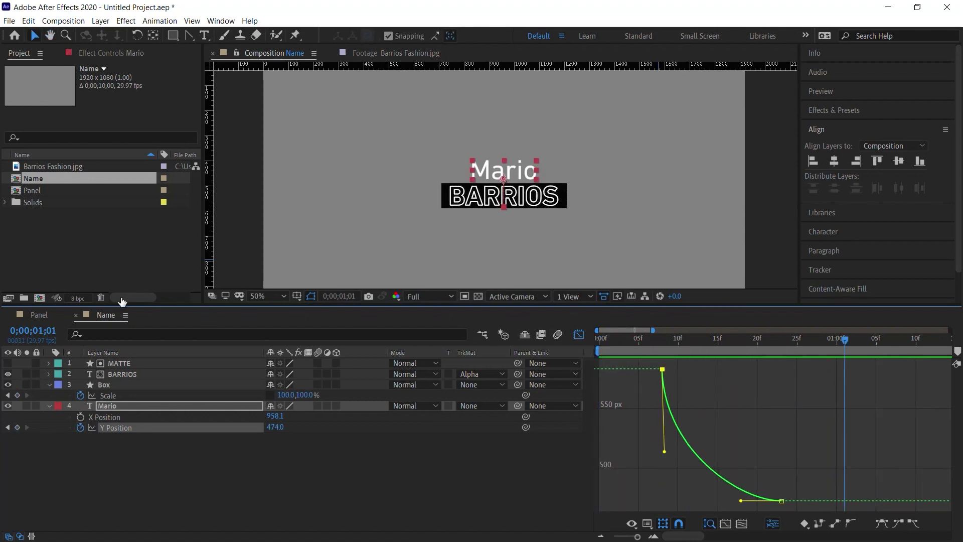
left_click(46, 314)
Add the Name comp to the Panel timeline, starting at about 20f.
left_click_drag(476, 308, 476, 372)
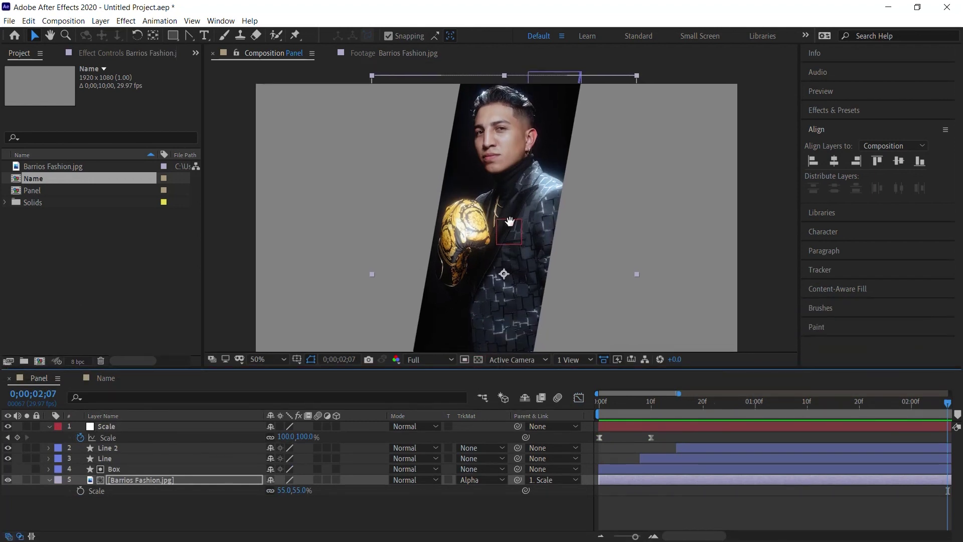
left_click_drag(40, 179, 146, 424)
left_click_drag(633, 425, 676, 405)
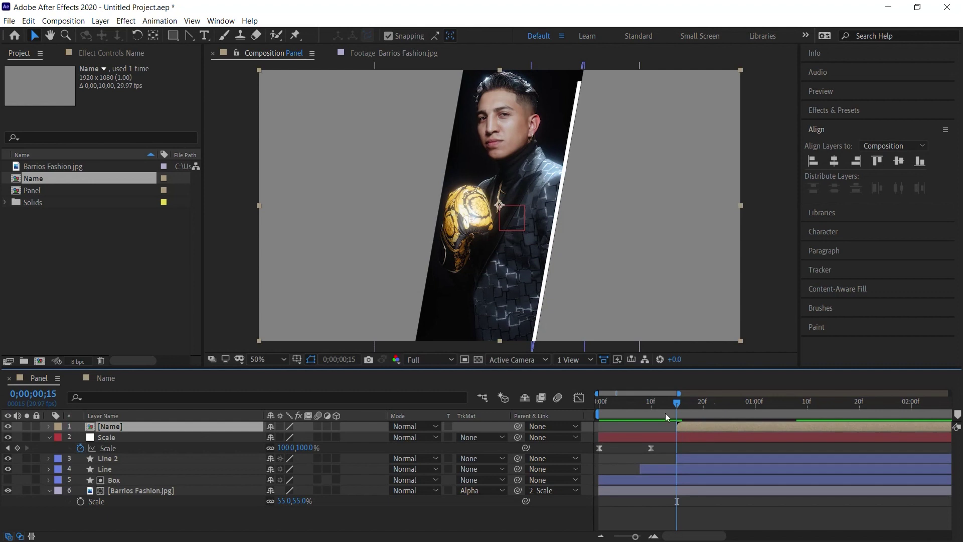
key("space")
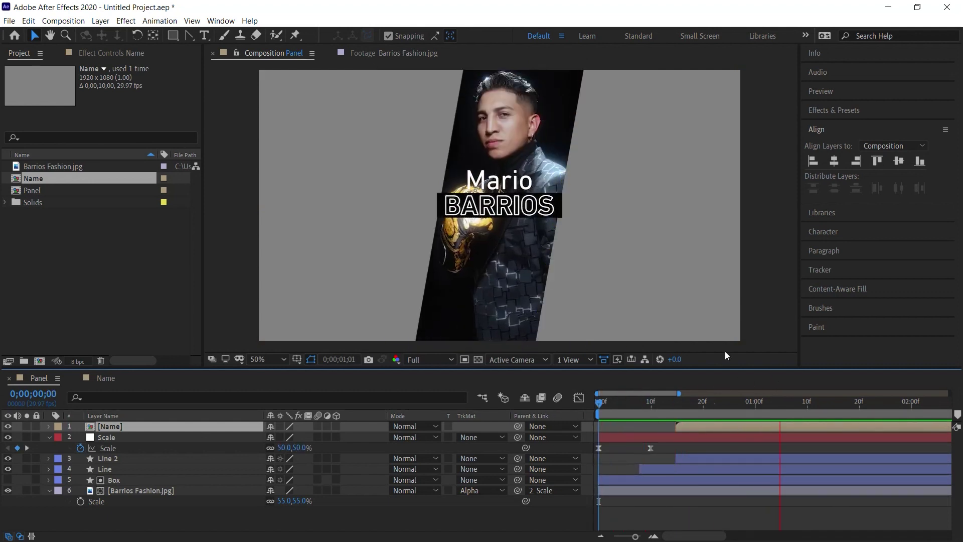
Lower the name title over the boxer photo and preview the panel from the start.
left_click_drag(523, 212, 523, 302)
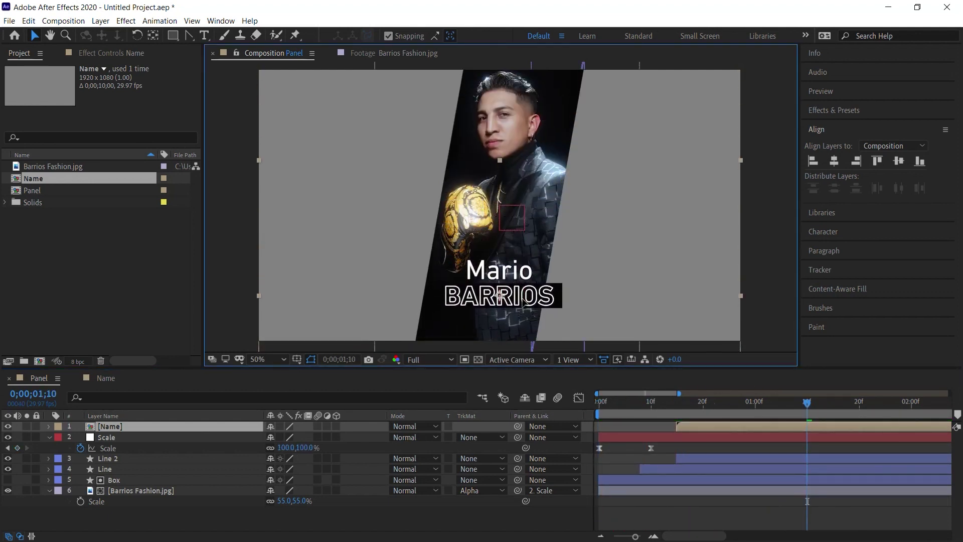
key("Home")
key("space")
key("space")
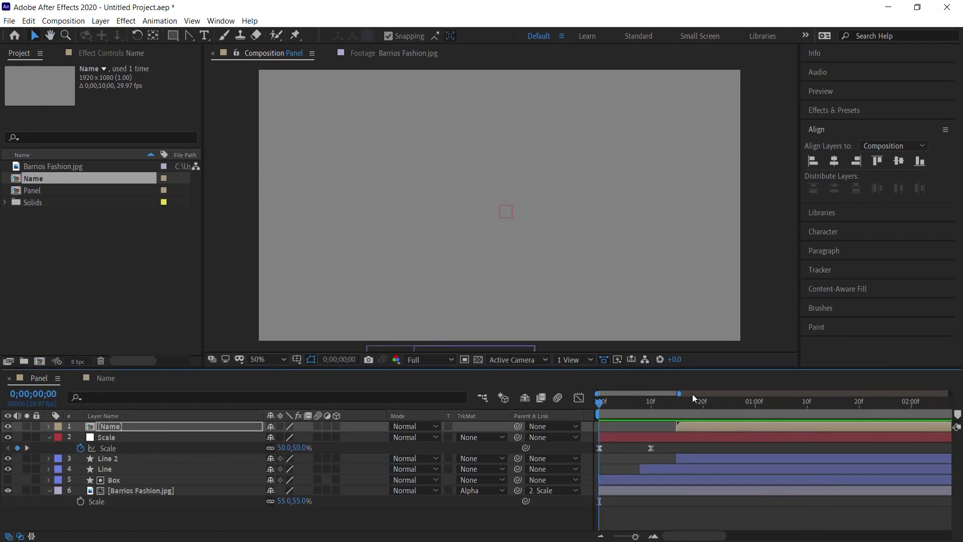
left_click_drag(679, 394, 774, 393)
key("space")
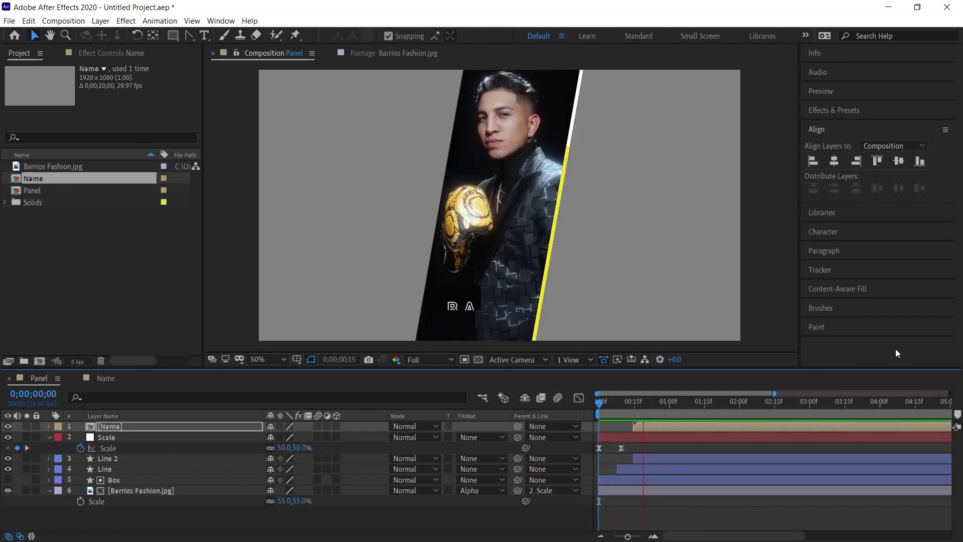
key("space")
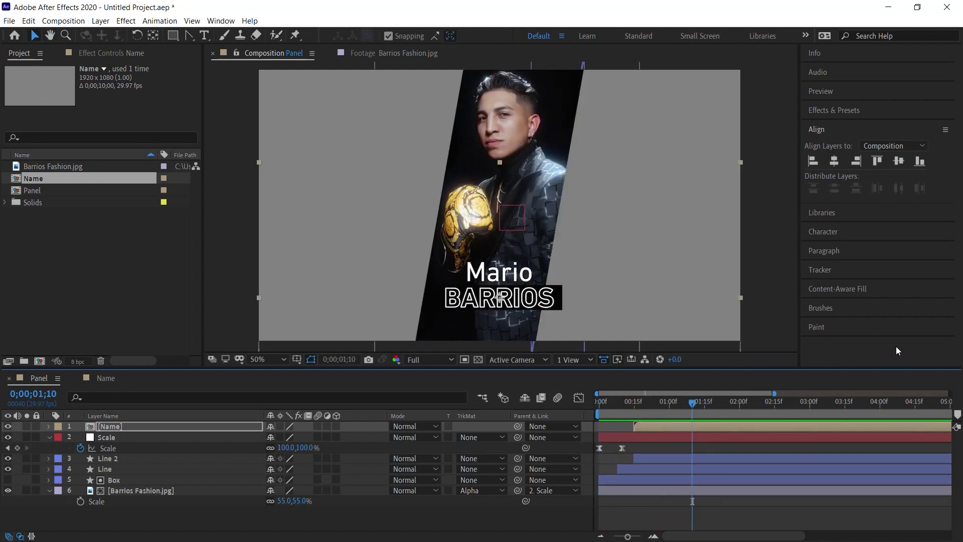